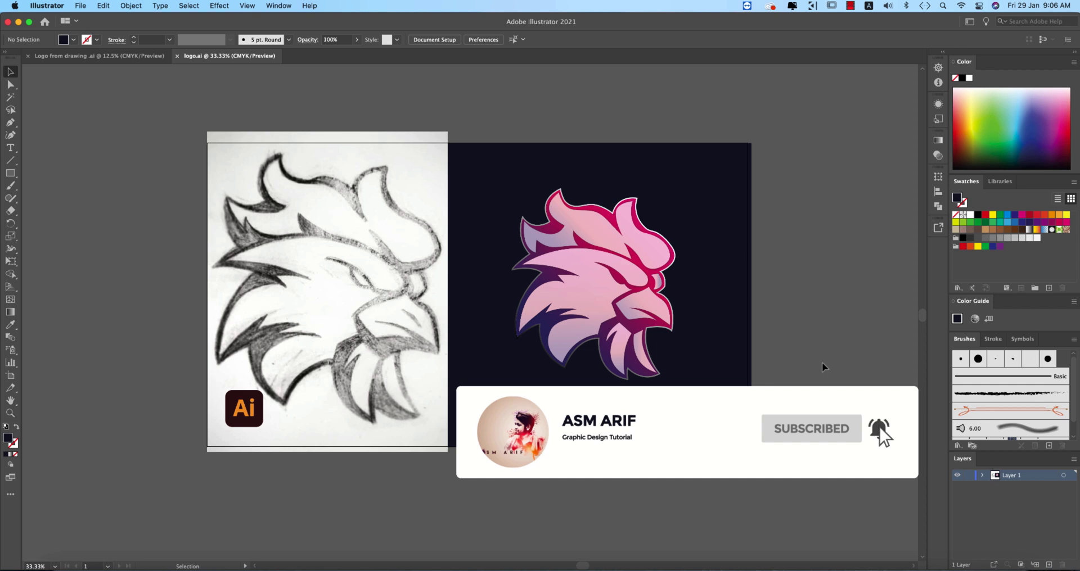
Set up a new 2000 × 2000 px document named 'eagle logo' in CMYK Color mode.
left_click(81, 5)
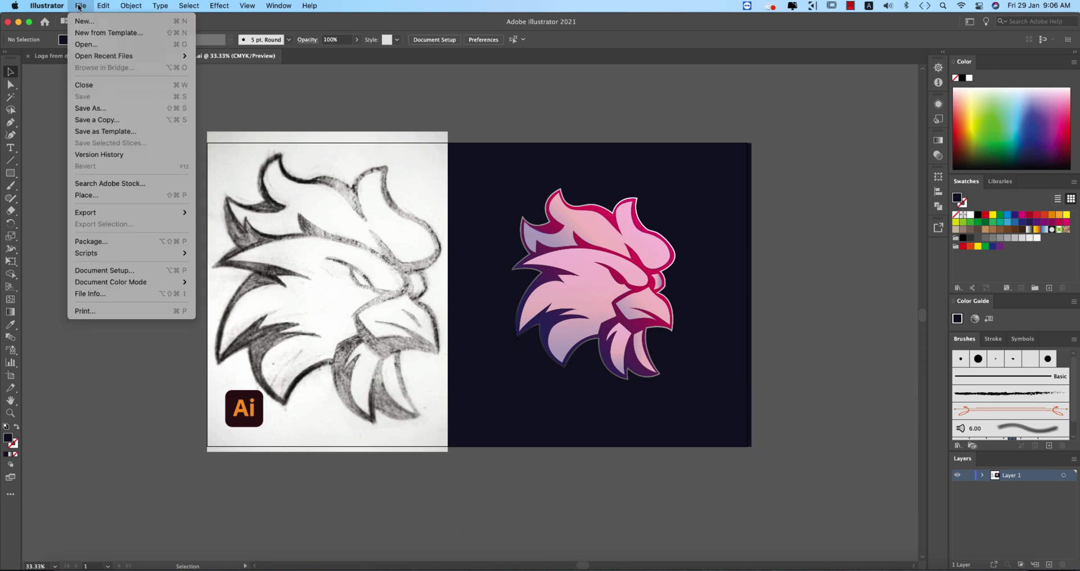
left_click(84, 18)
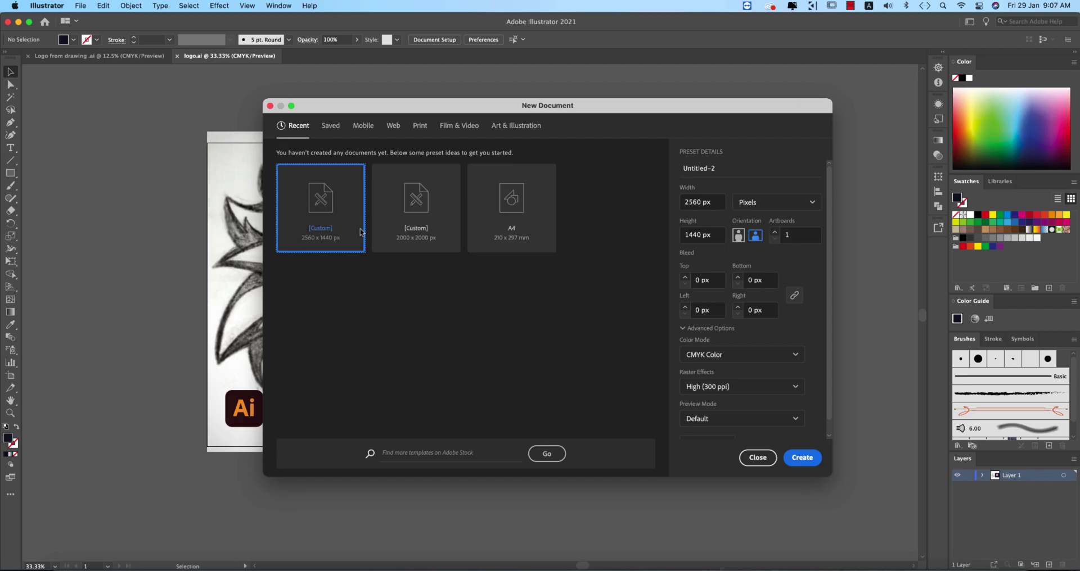
left_click(827, 450)
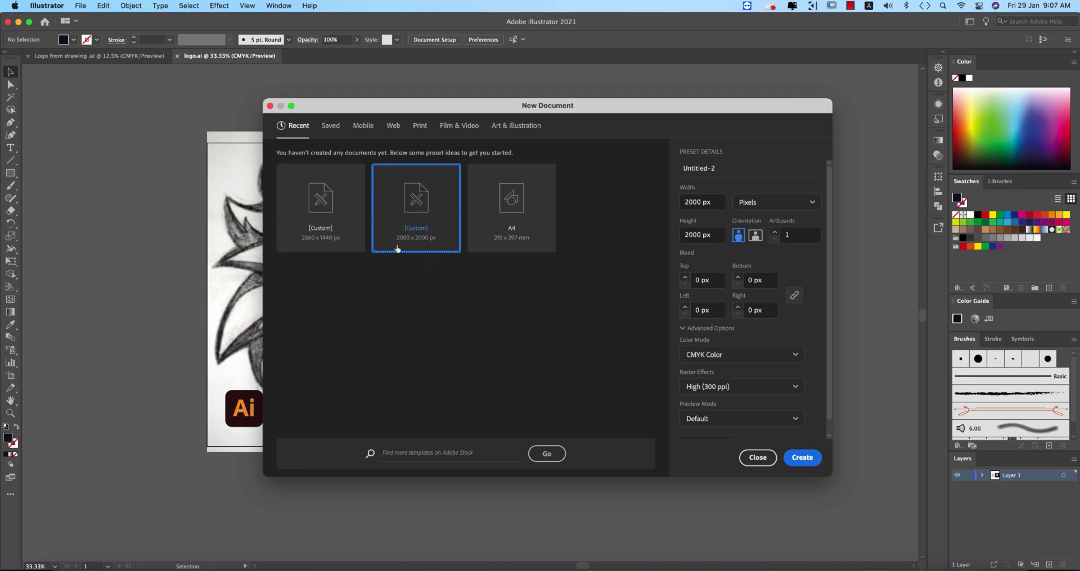
left_click(710, 169)
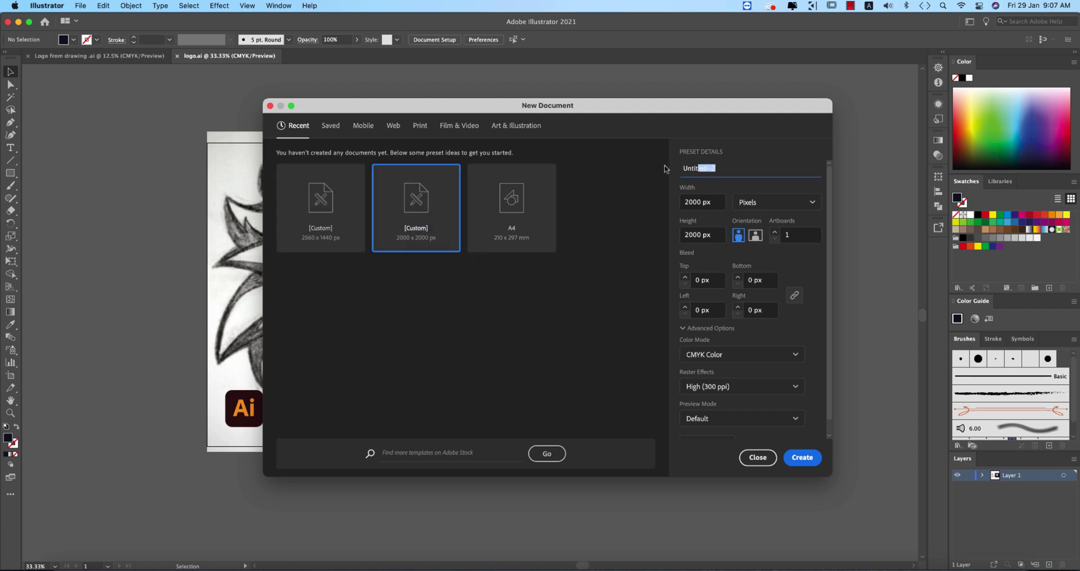
type("eagle logo")
left_click(721, 353)
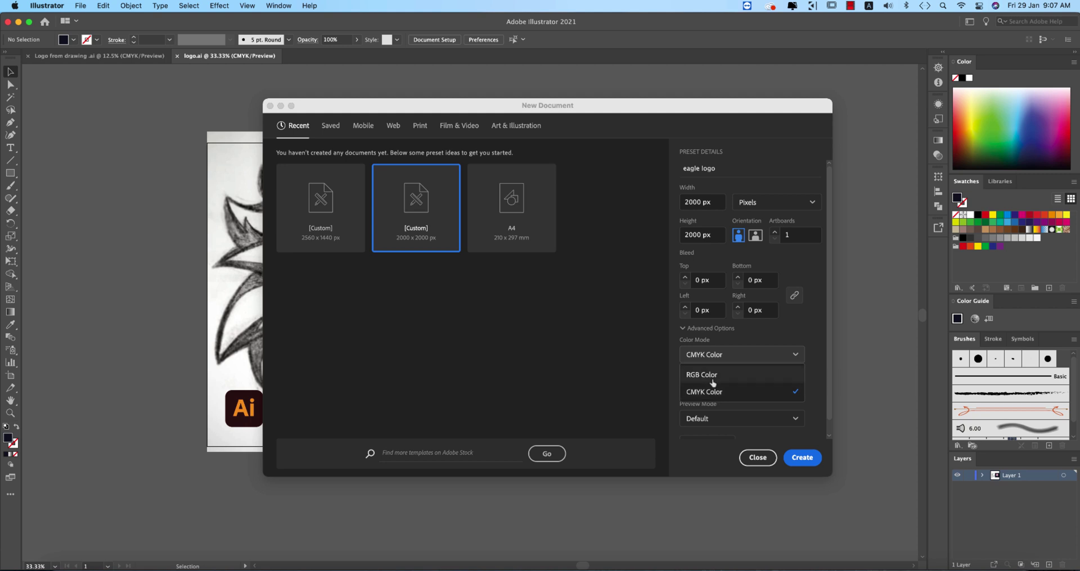
left_click(767, 397)
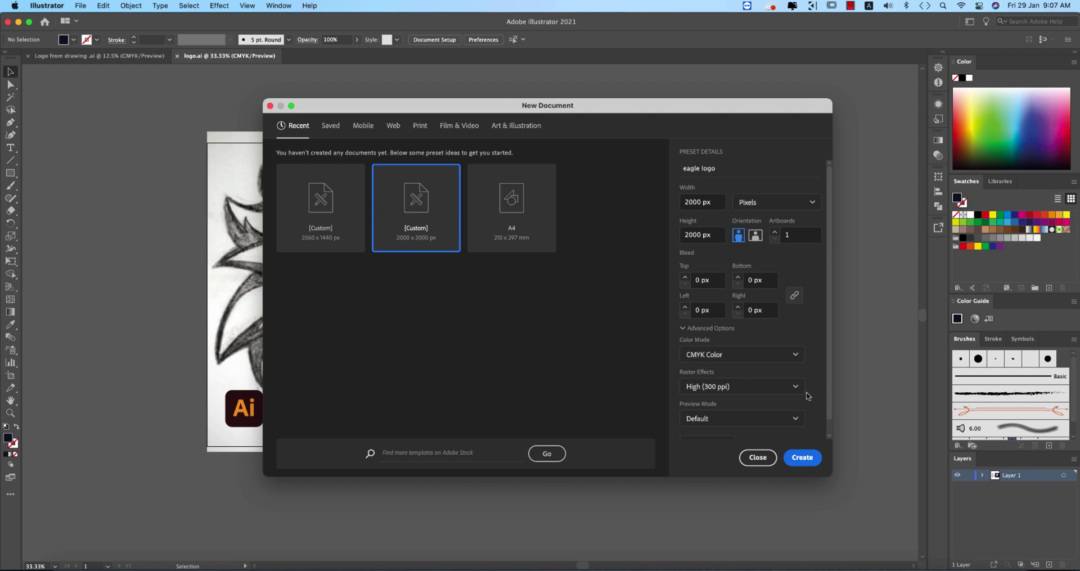
Create the document, then place the eagle sketch JPG scaled to fill the 2000 px artboard.
left_click(805, 456)
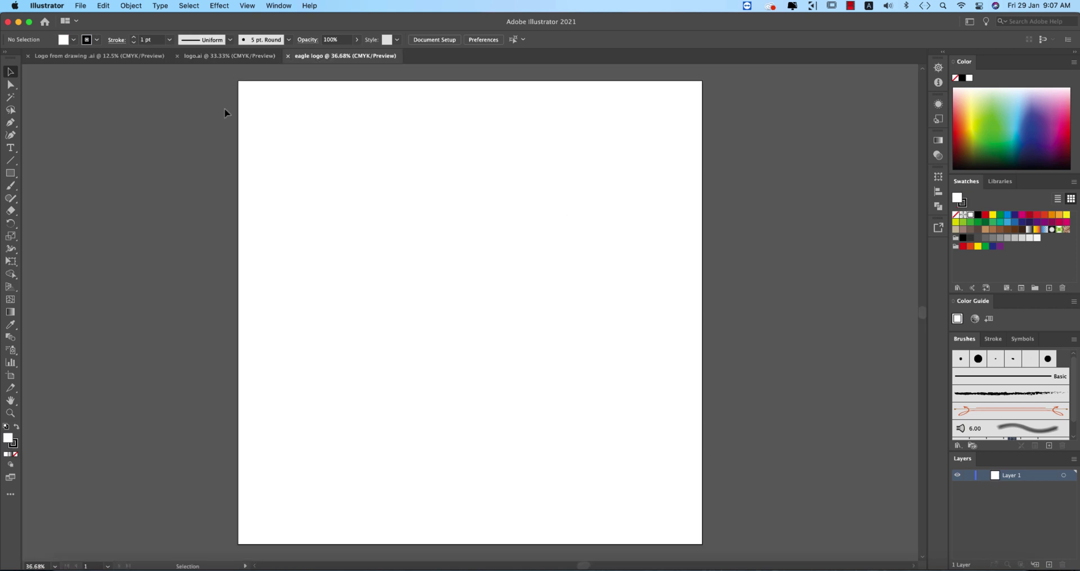
left_click(80, 5)
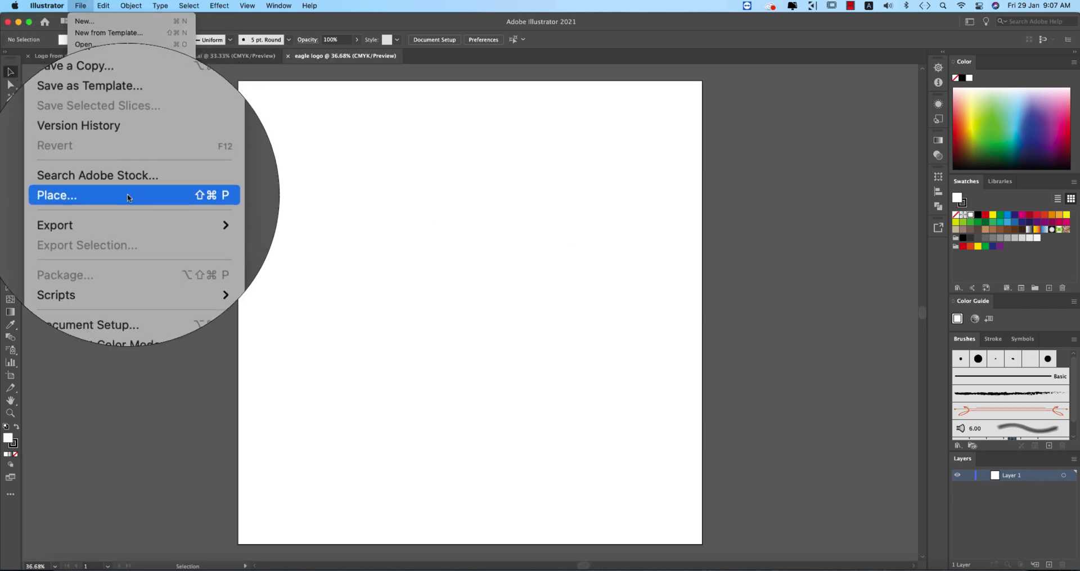
left_click(127, 193)
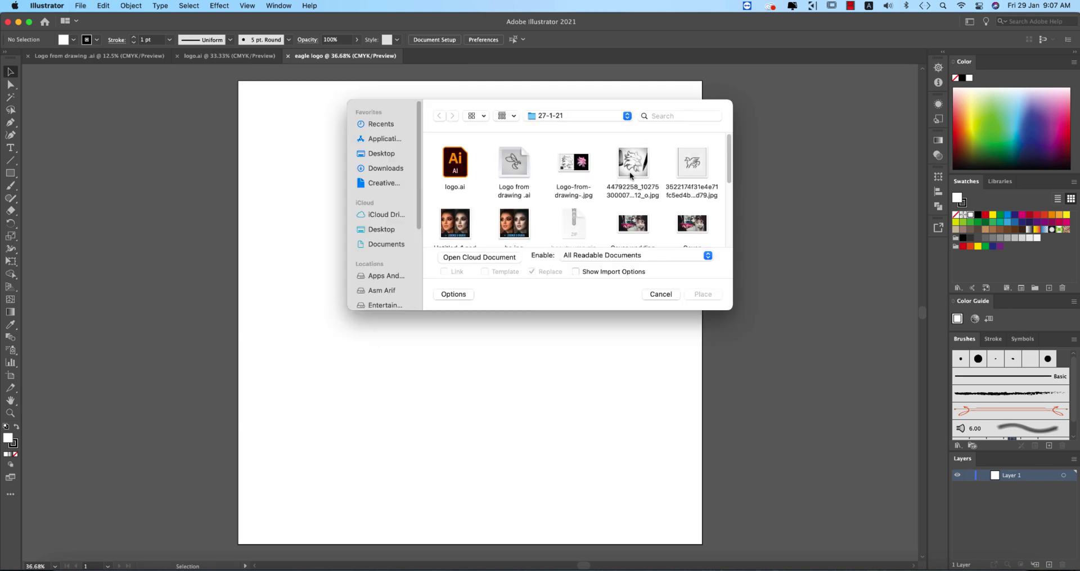
double_click(631, 175)
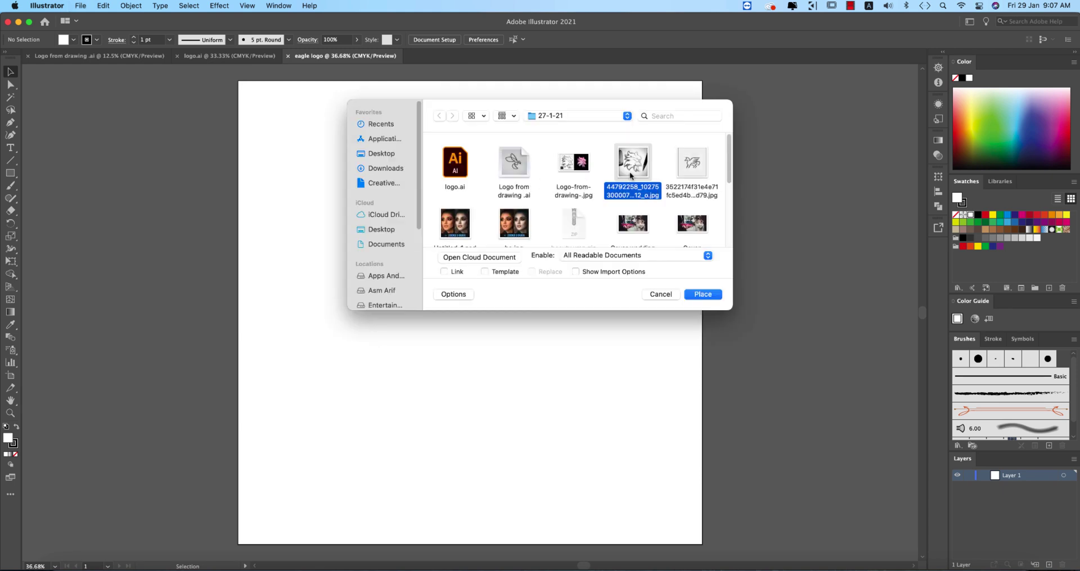
left_click(239, 83)
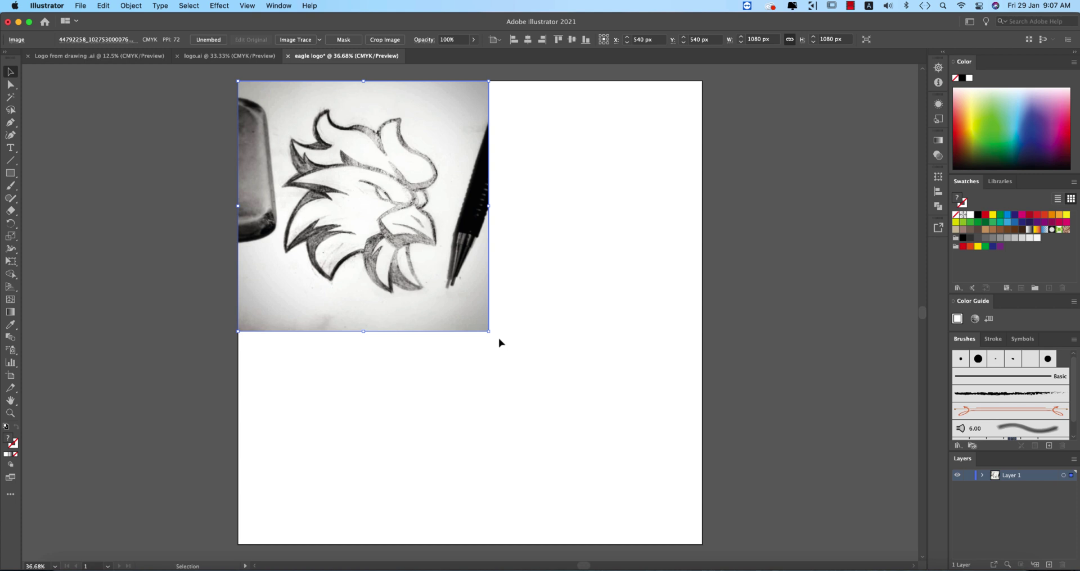
left_click_drag(489, 332, 703, 545)
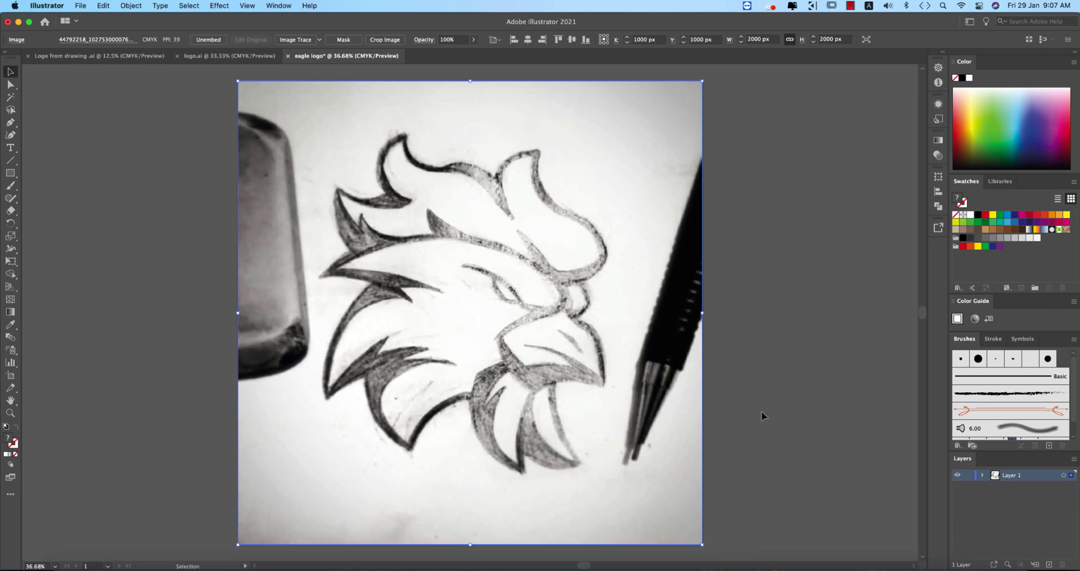
left_click(763, 403)
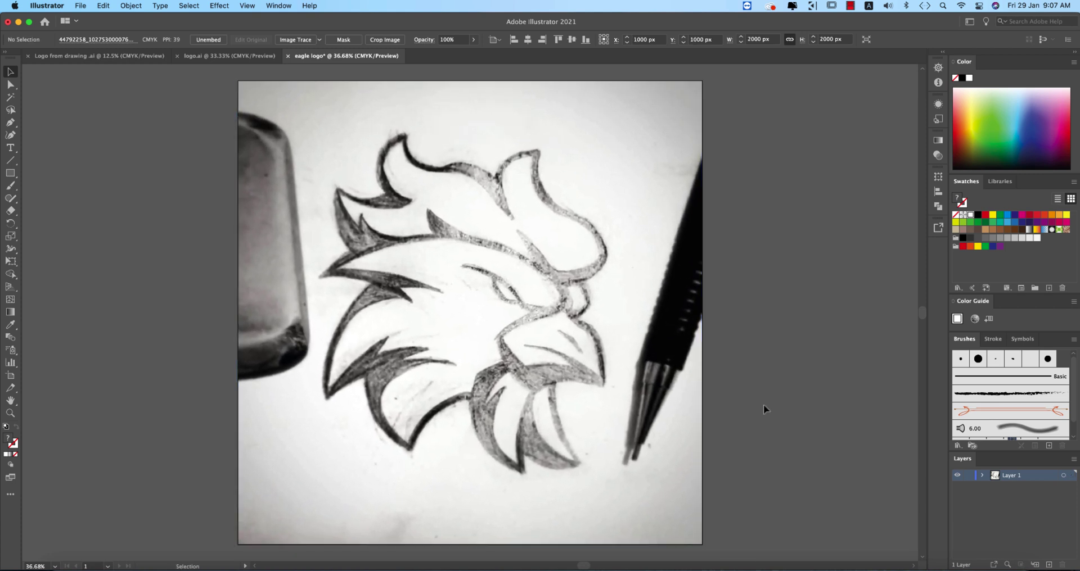
Lock the sketch layer and dim its images to 50%.
left_click(965, 476)
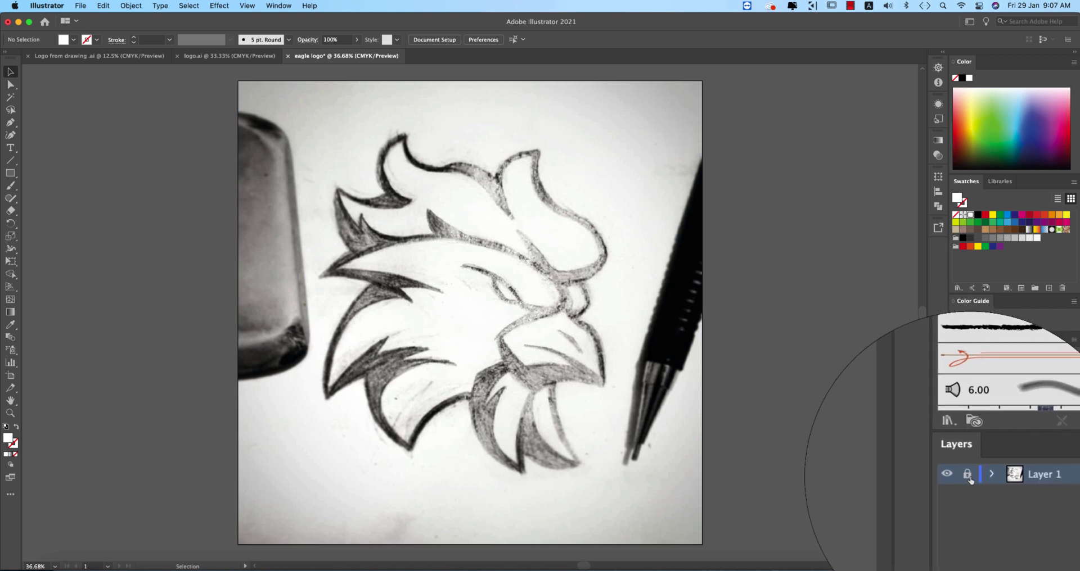
double_click(1029, 476)
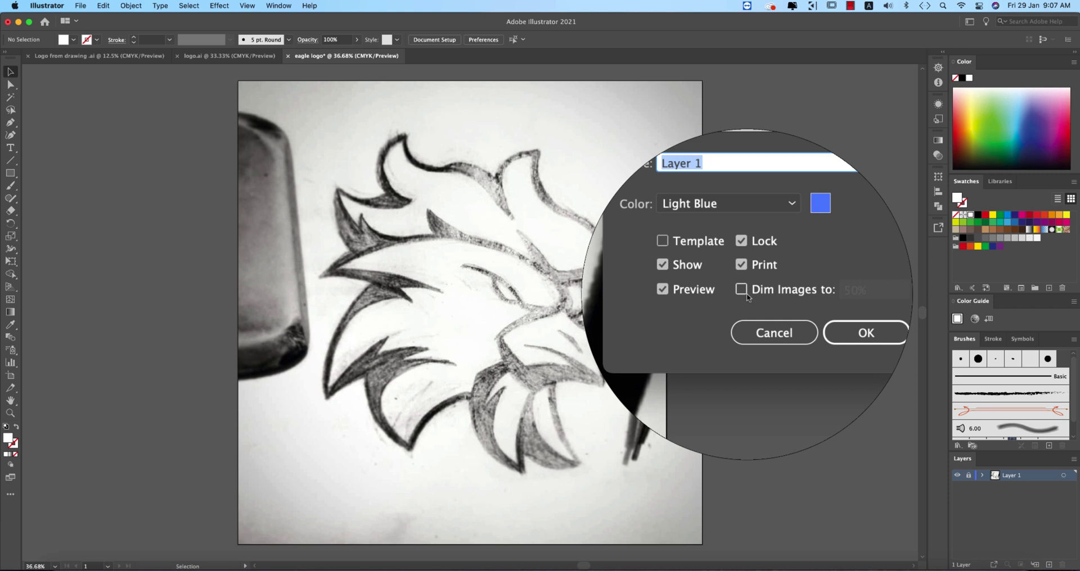
left_click(736, 291)
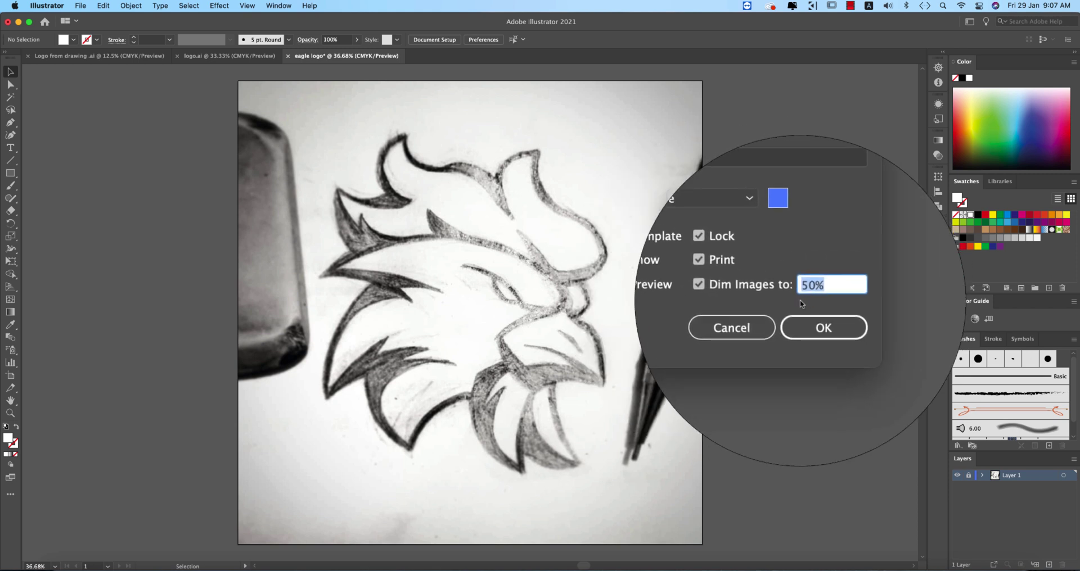
left_click(816, 323)
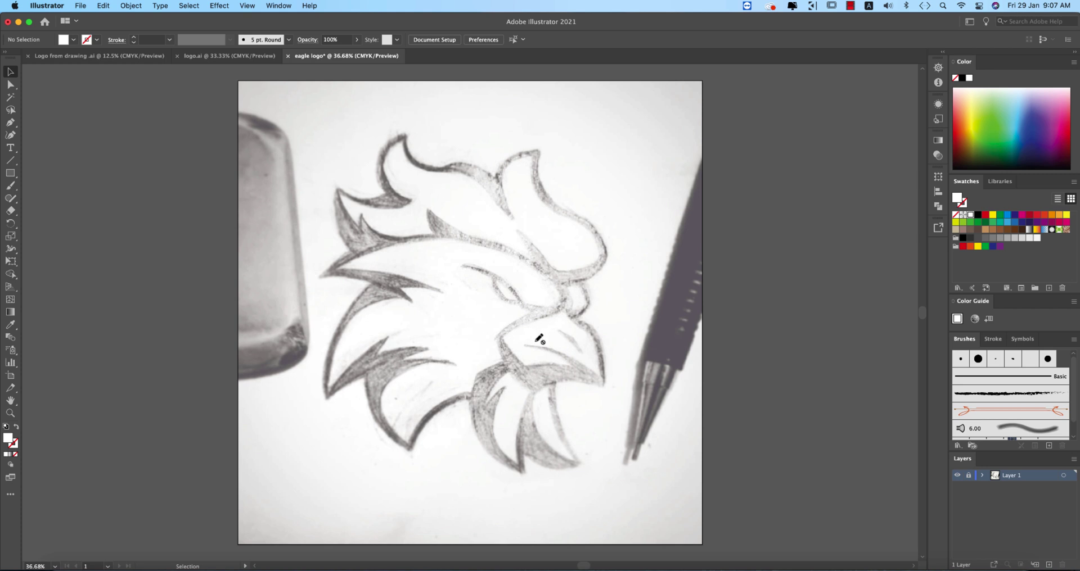
Add a new layer above the sketch and draw a practice Pen curve on the pasteboard.
left_click(1049, 564)
left_click(10, 123)
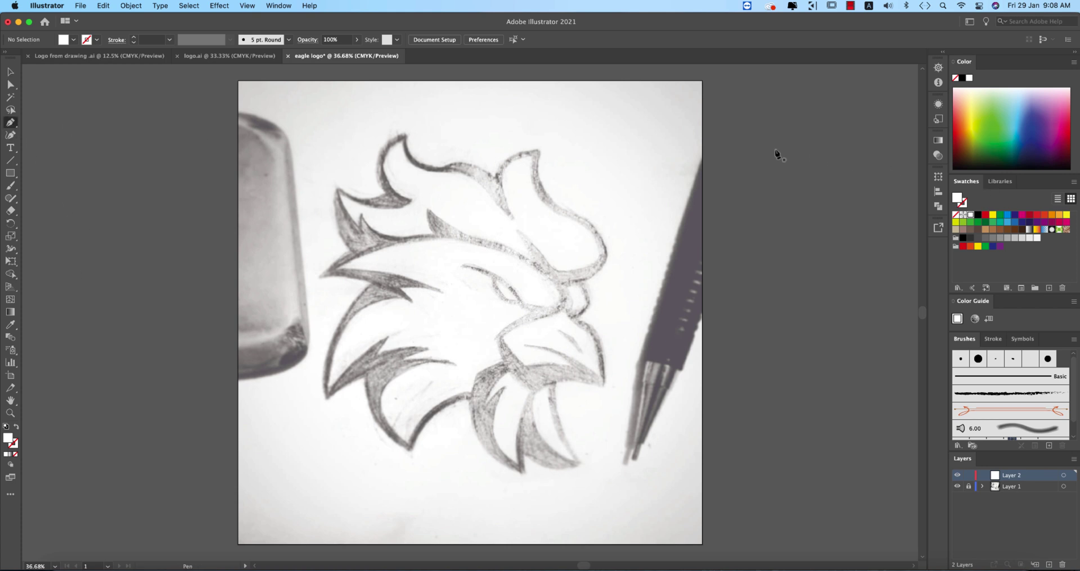
left_click_drag(769, 151, 632, 168)
left_click(653, 141)
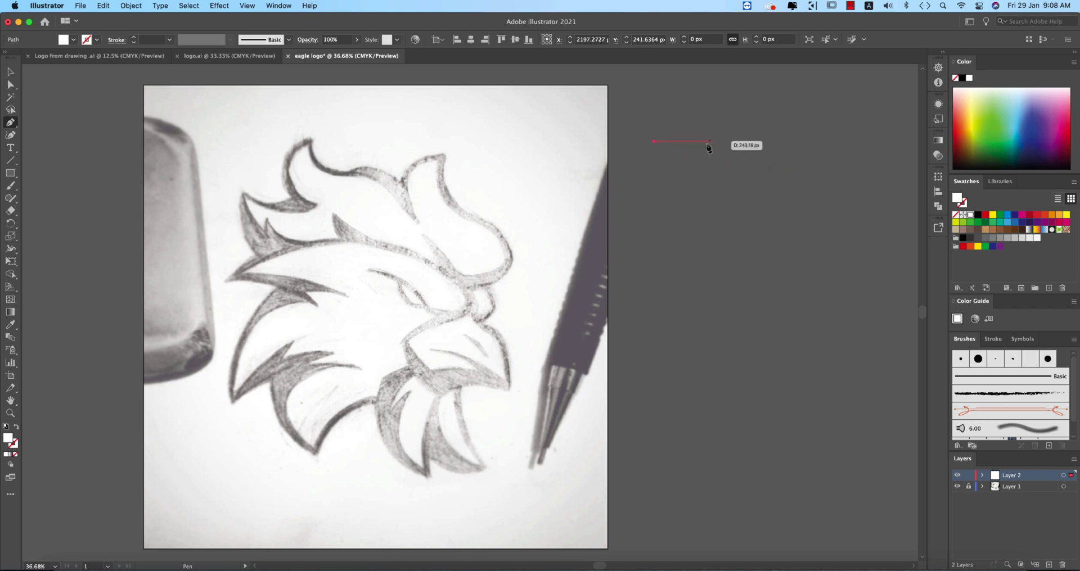
left_click(744, 141)
left_click_drag(808, 163, 754, 168)
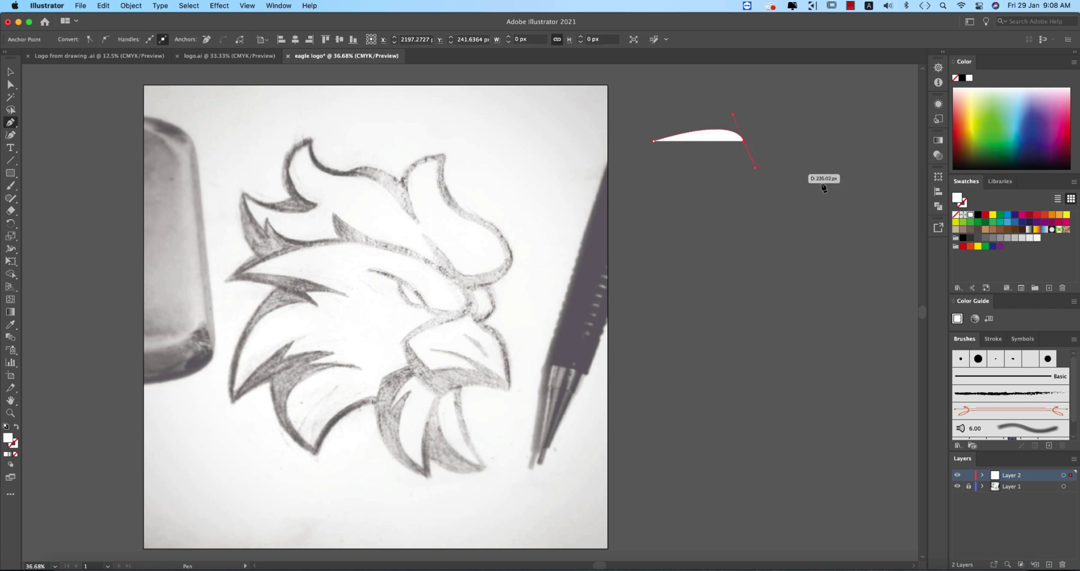
left_click(815, 234)
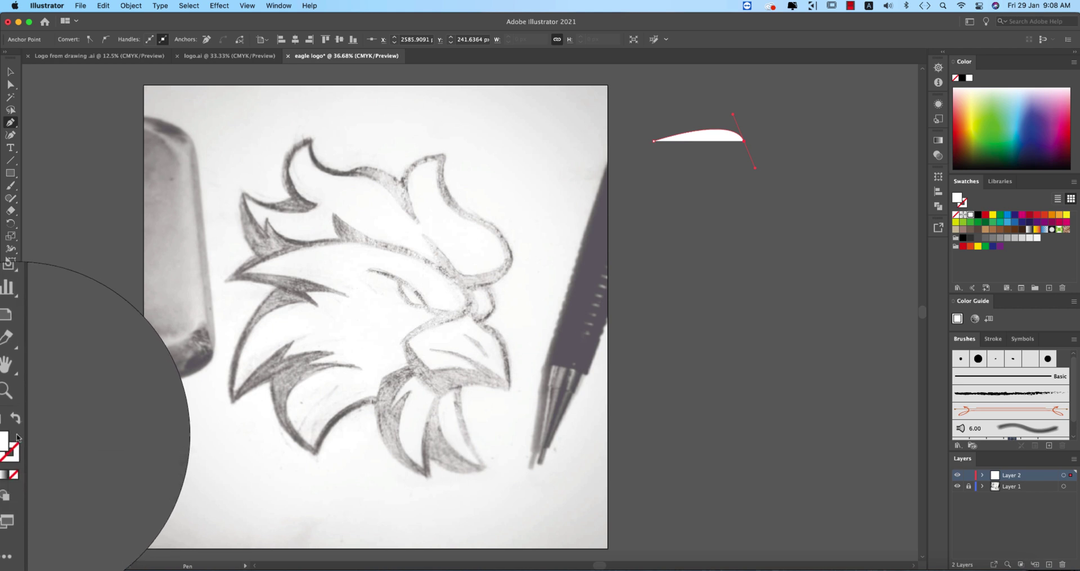
Swap fill and stroke so the curve is stroke-only with no fill, then deselect it.
left_click(17, 427)
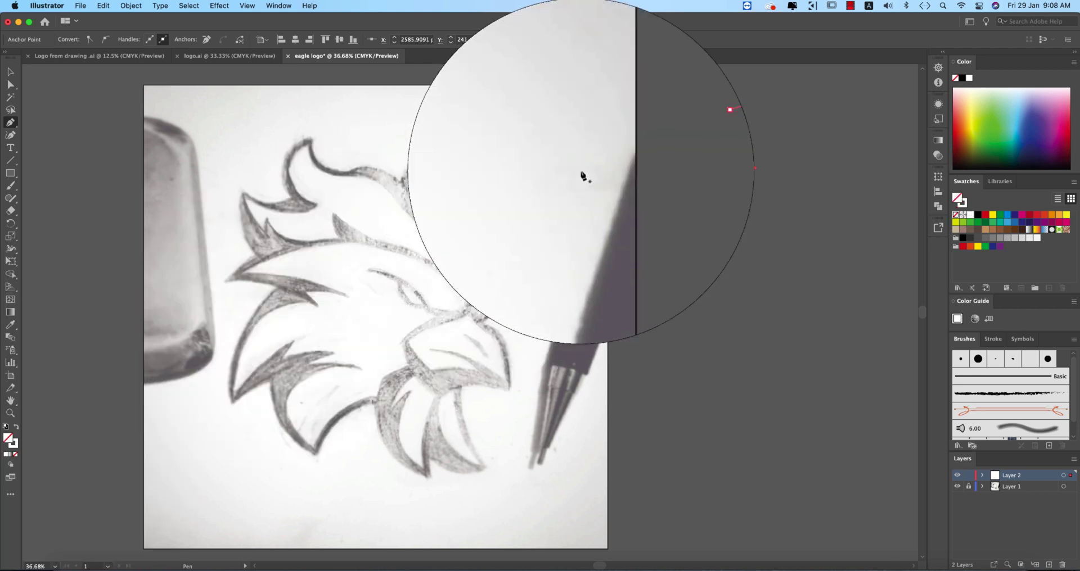
left_click(10, 71)
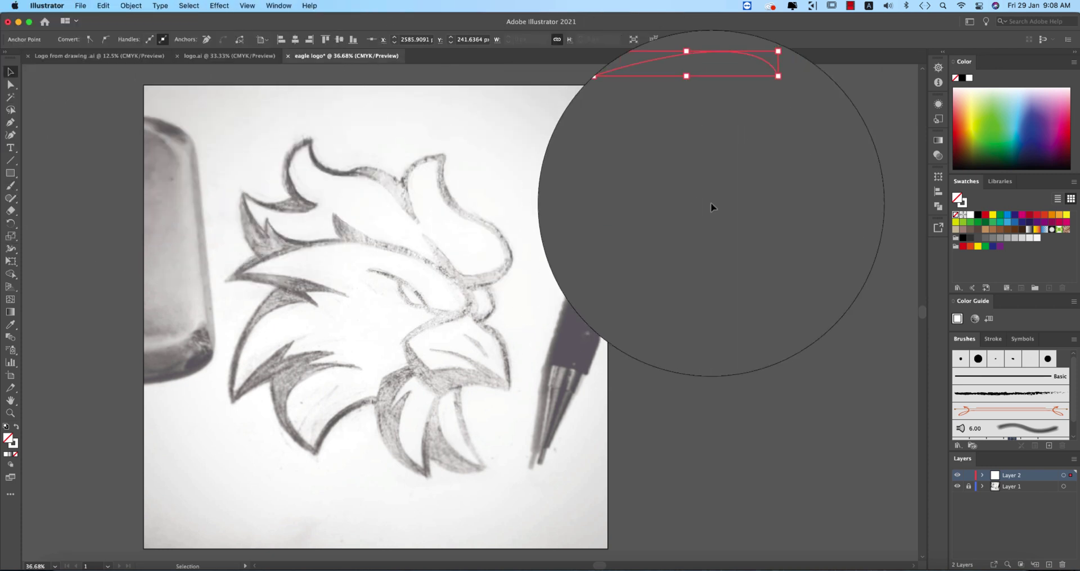
left_click(771, 129)
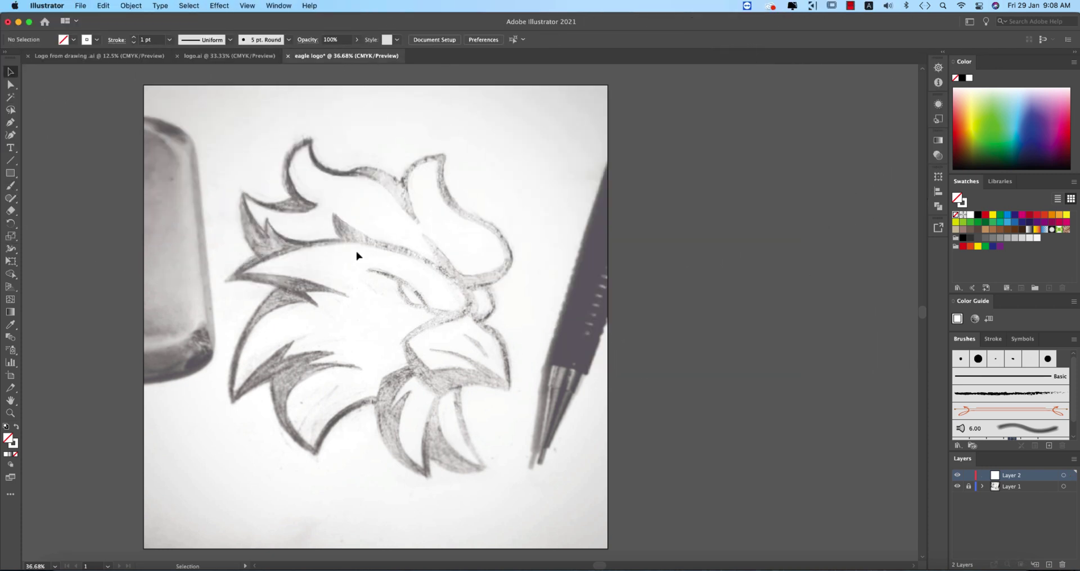
left_click_drag(381, 253, 468, 244)
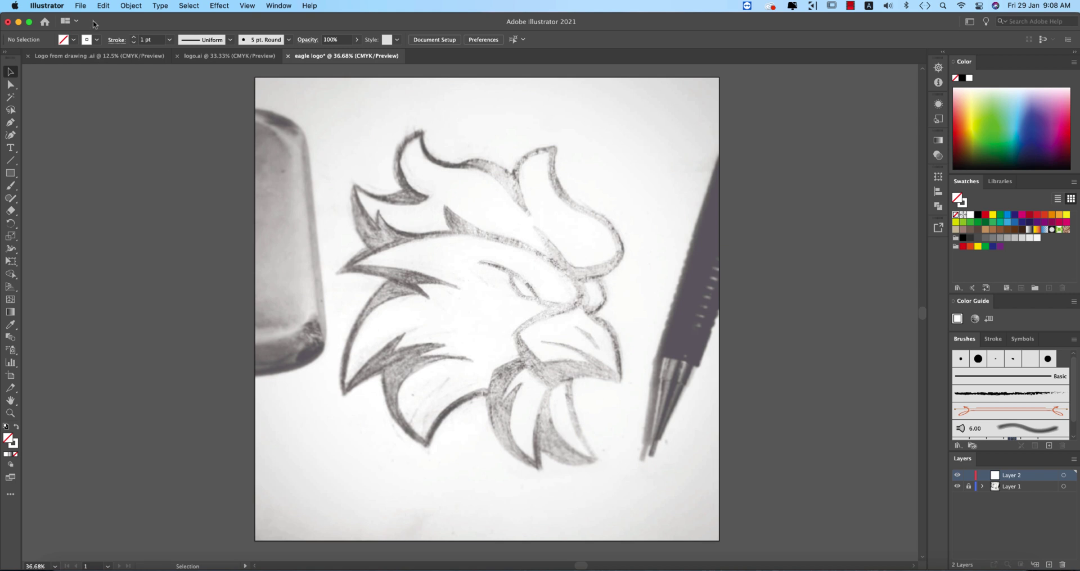
Set the stroke colour to blue from the stroke swatches.
left_click(97, 40)
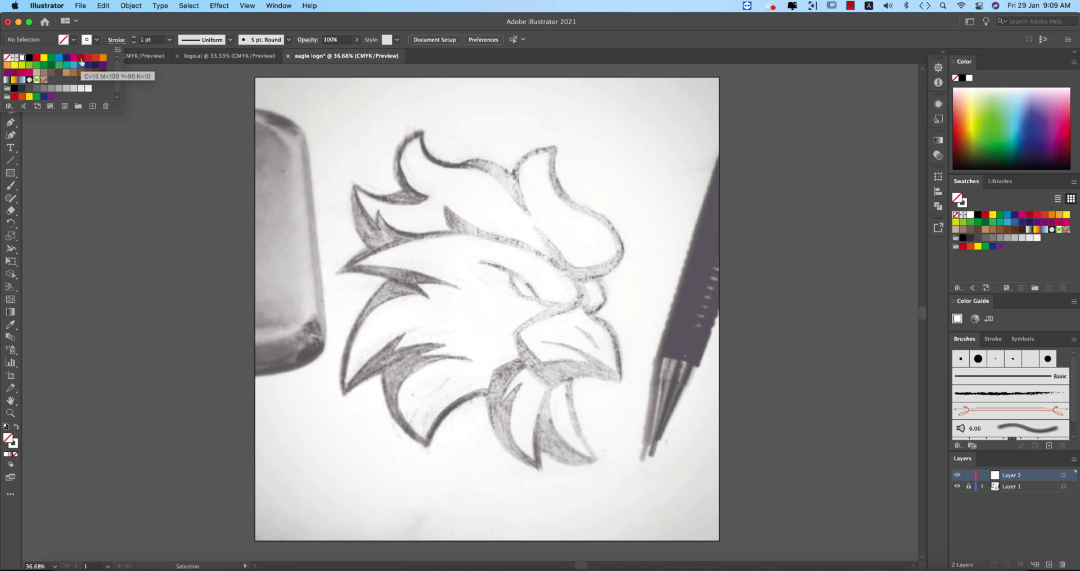
left_click(75, 65)
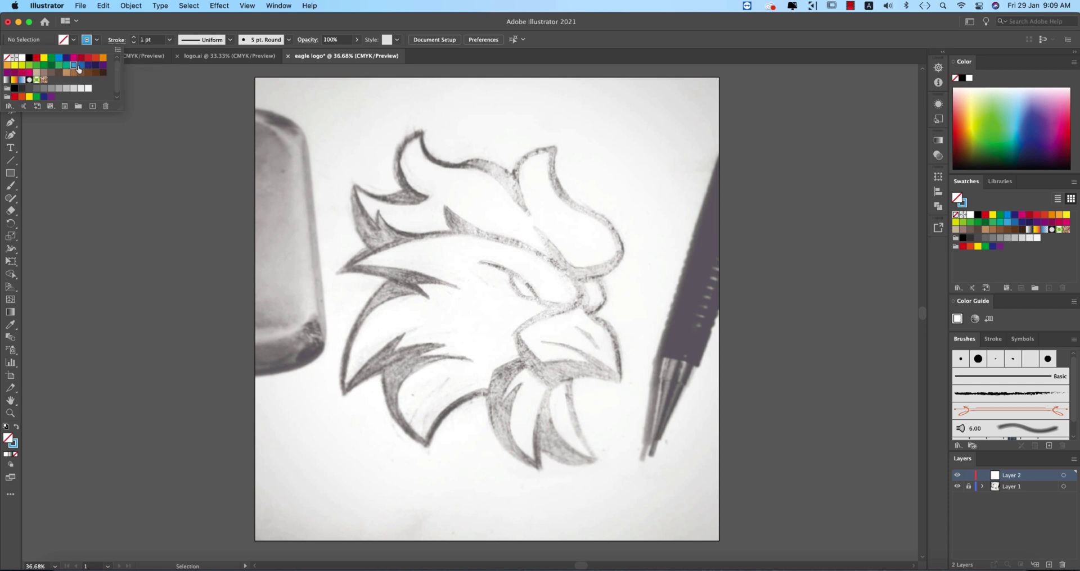
left_click(431, 288)
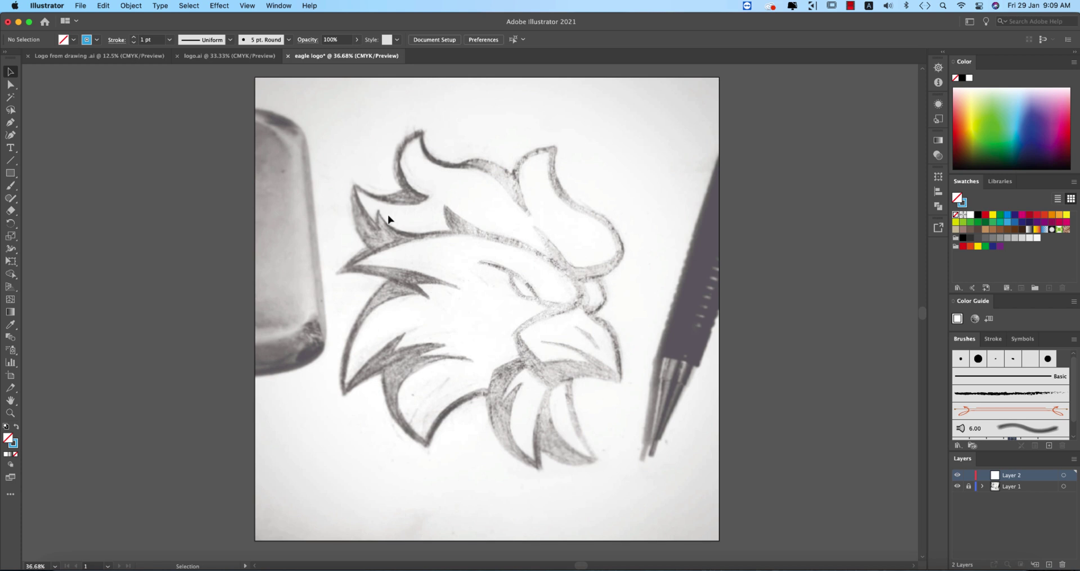
Zoom to 50% and scroll so the eagle crest and head fill the window.
key("super+plus")
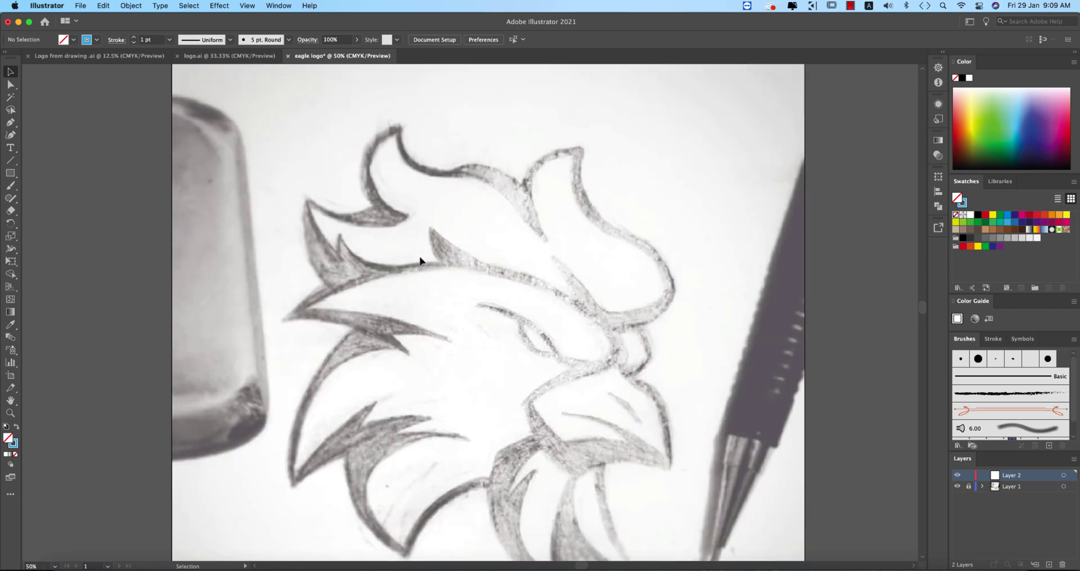
scroll(601, 291, "down", 1)
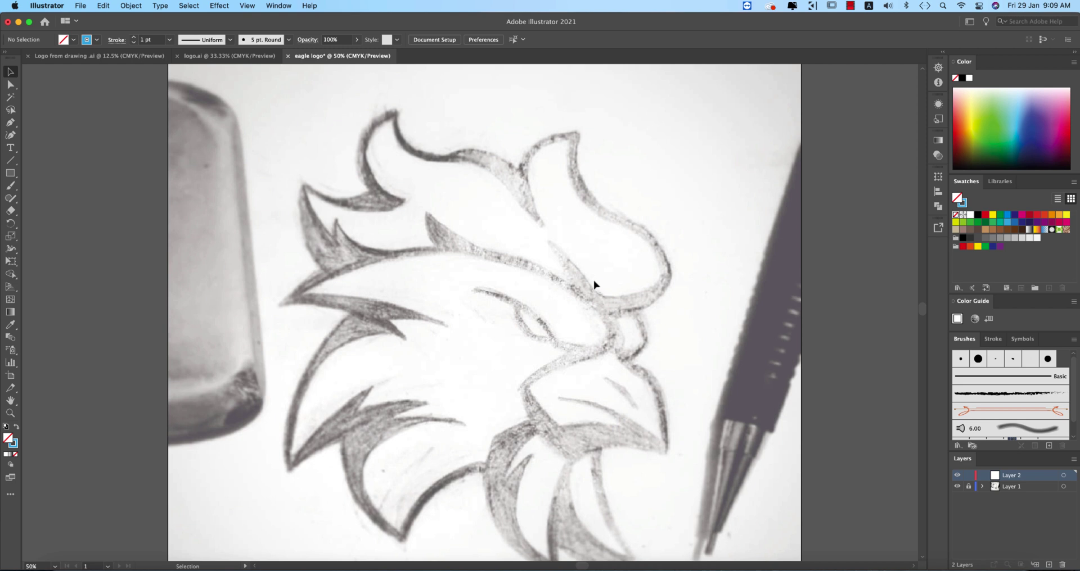
scroll(613, 337, "down", 3)
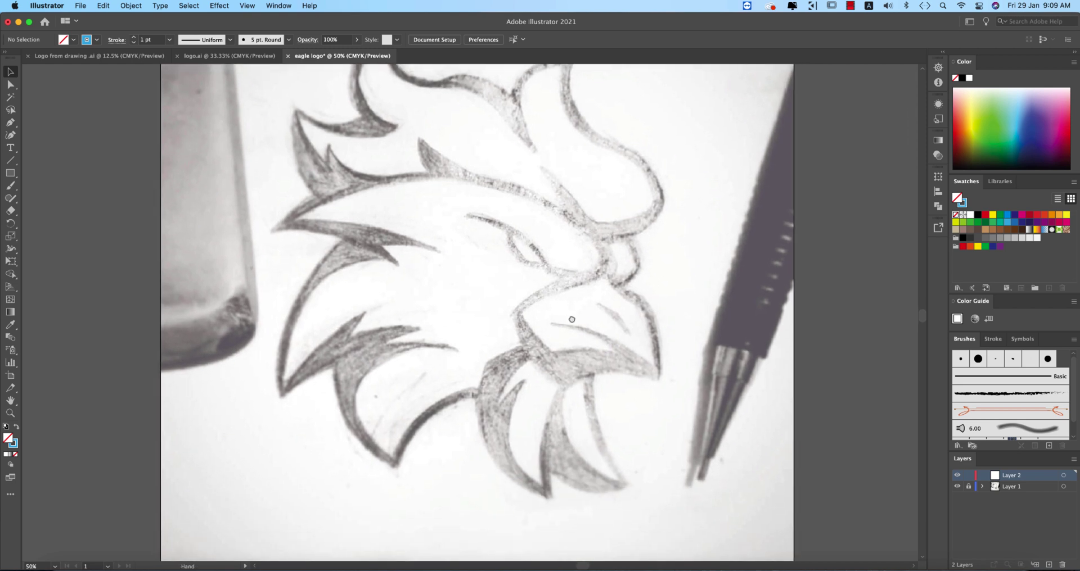
scroll(602, 329, "up", 1)
scroll(518, 284, "up", 5)
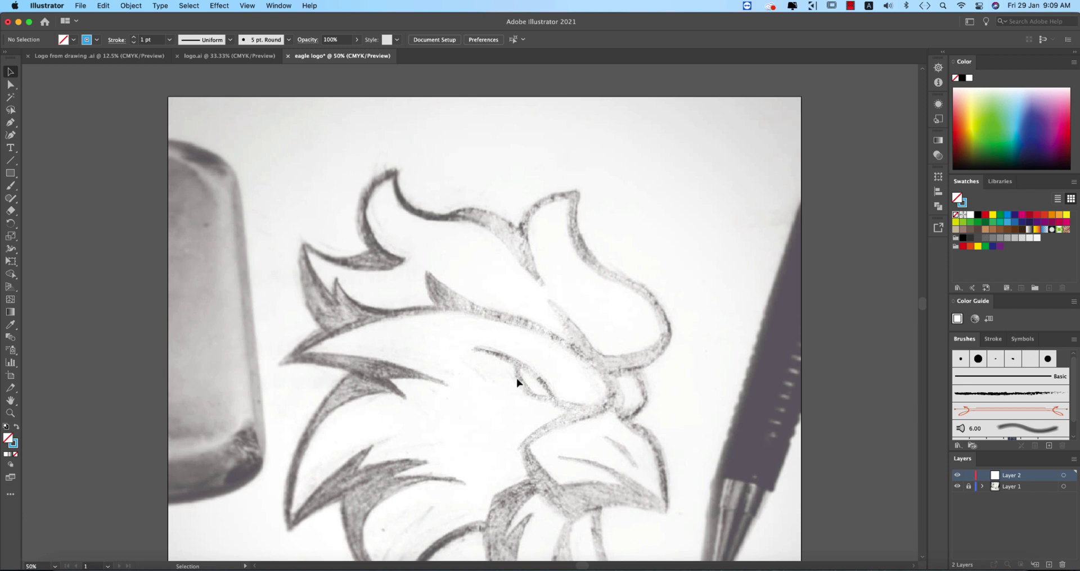
Start the Pen outline at the crest top and trace along the crest feather tips.
key("p")
key("p")
left_click(578, 190)
left_click_drag(518, 226, 517, 262)
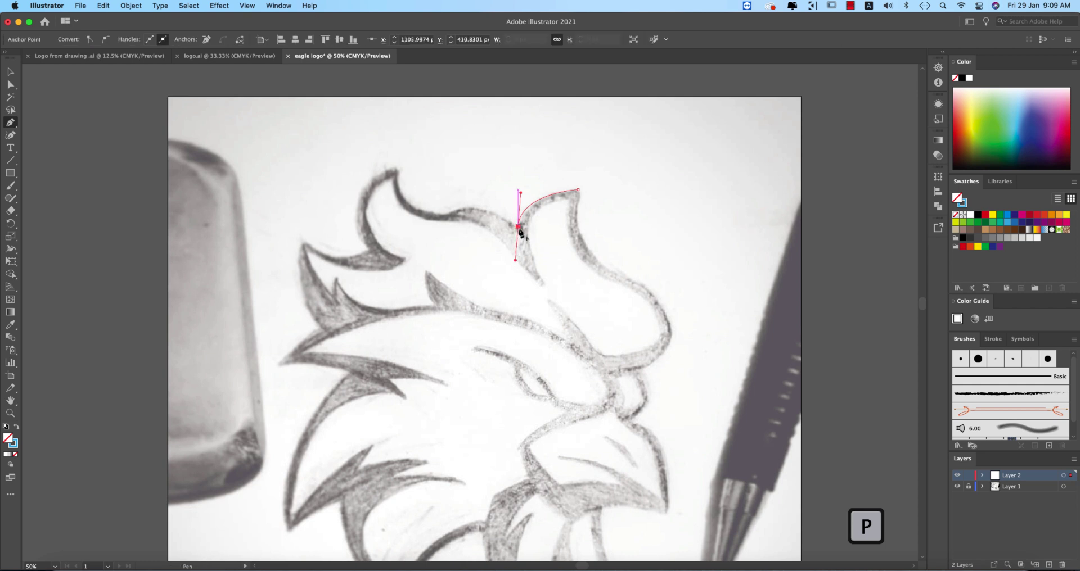
left_click(518, 227)
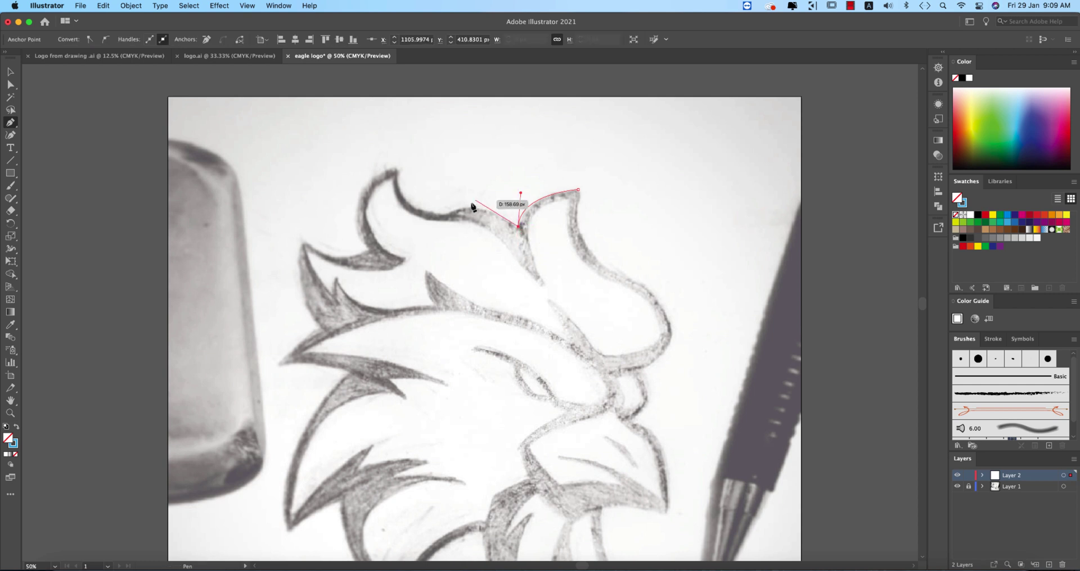
left_click_drag(467, 206, 447, 207)
left_click(468, 207)
left_click_drag(409, 206, 387, 189)
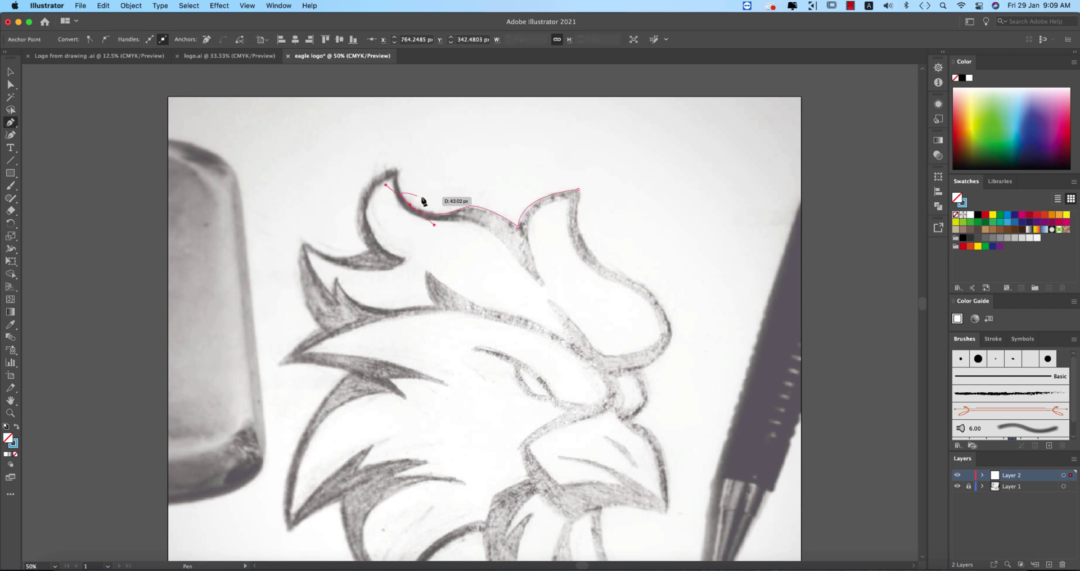
left_click(400, 167)
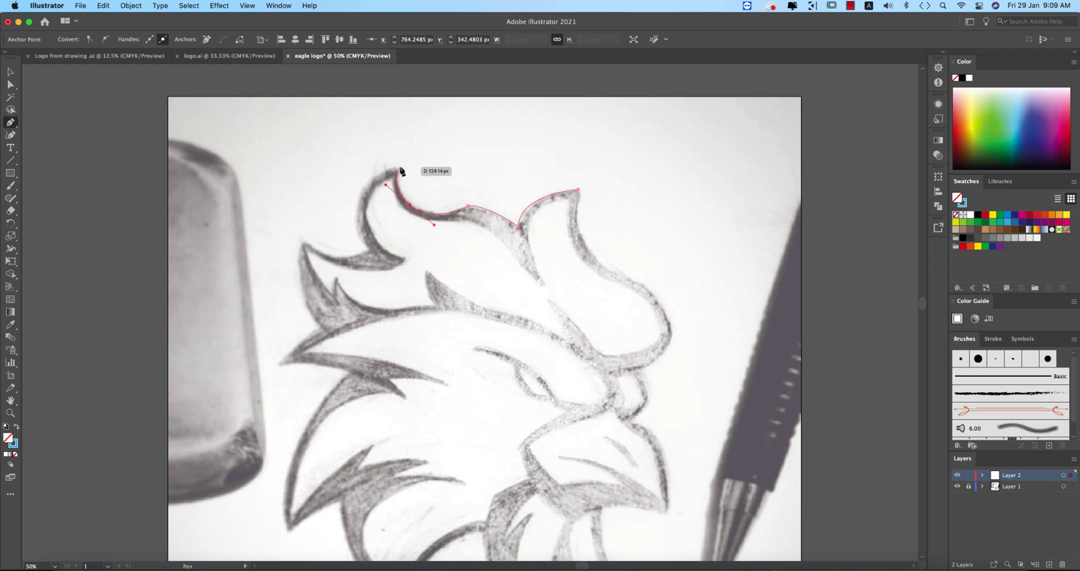
left_click_drag(367, 248, 400, 322)
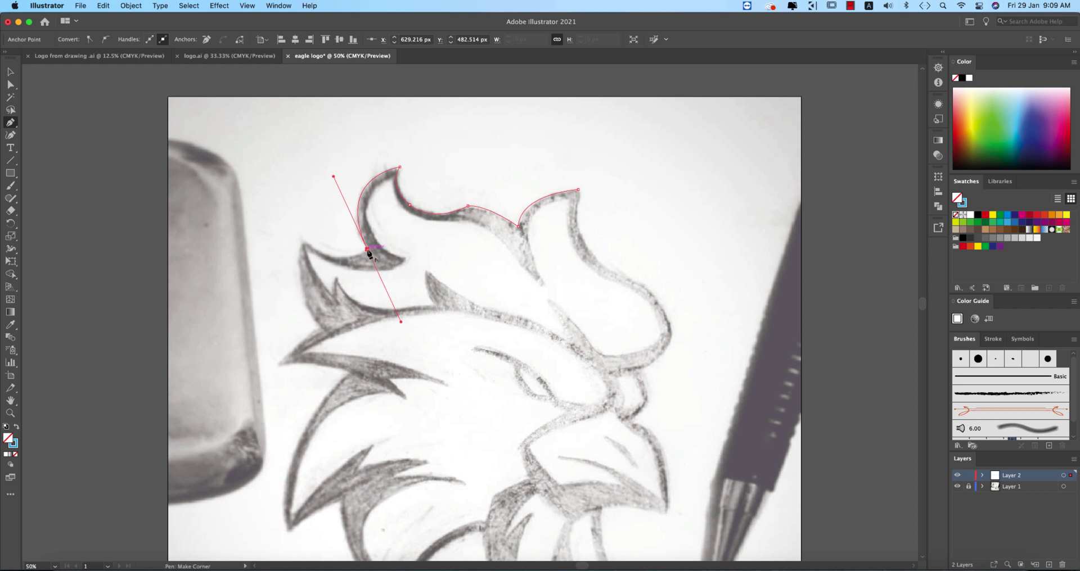
left_click(303, 246, "super")
left_click_drag(304, 246, 279, 213)
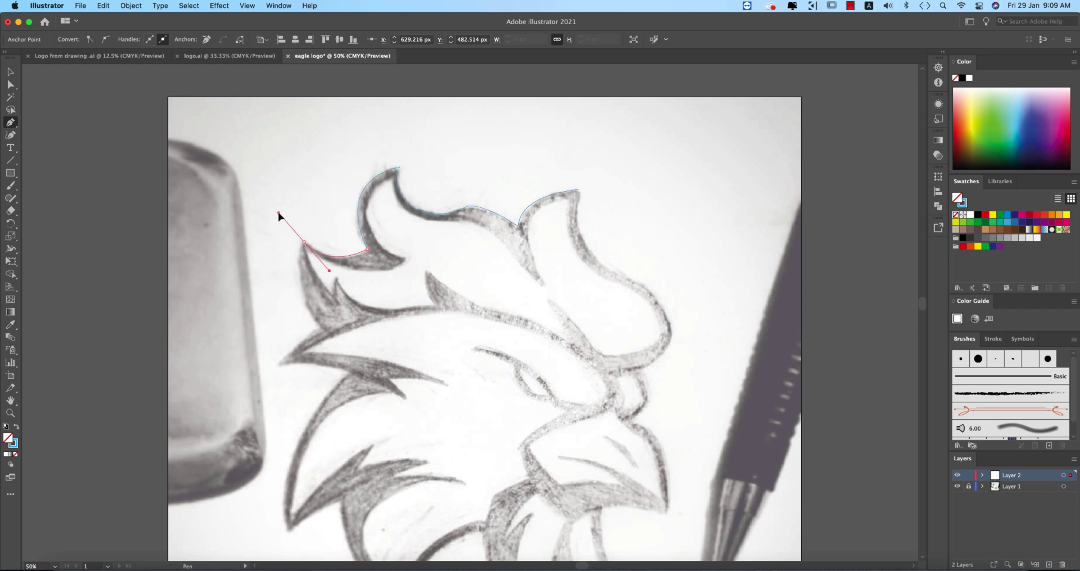
left_click(304, 243)
left_click_drag(320, 328, 505, 347)
Continue the outline down the left-side feathers, with sharp corners at each tip and notch.
key("space")
left_click(555, 296)
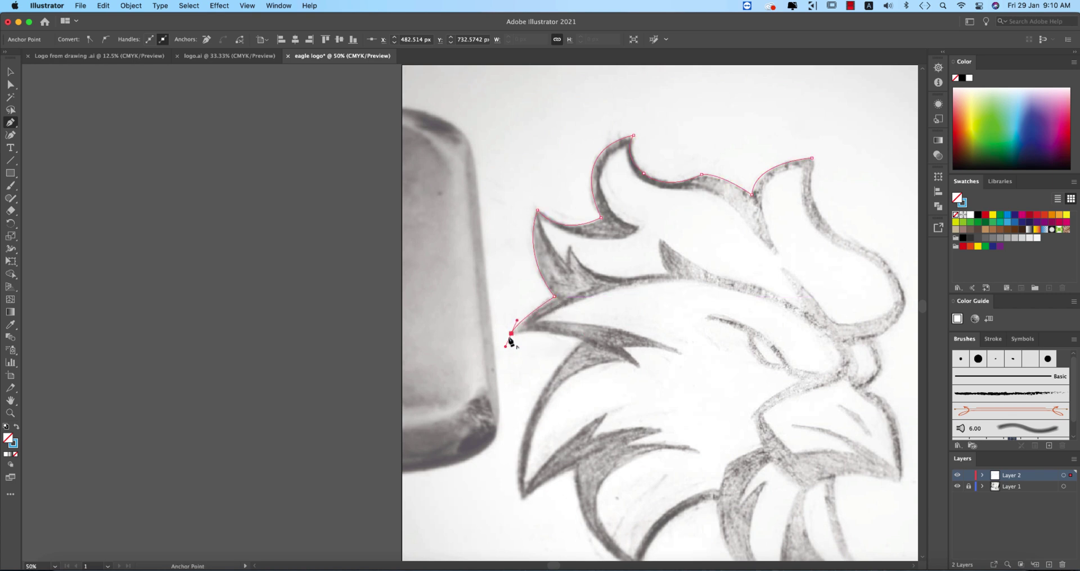
left_click(510, 333)
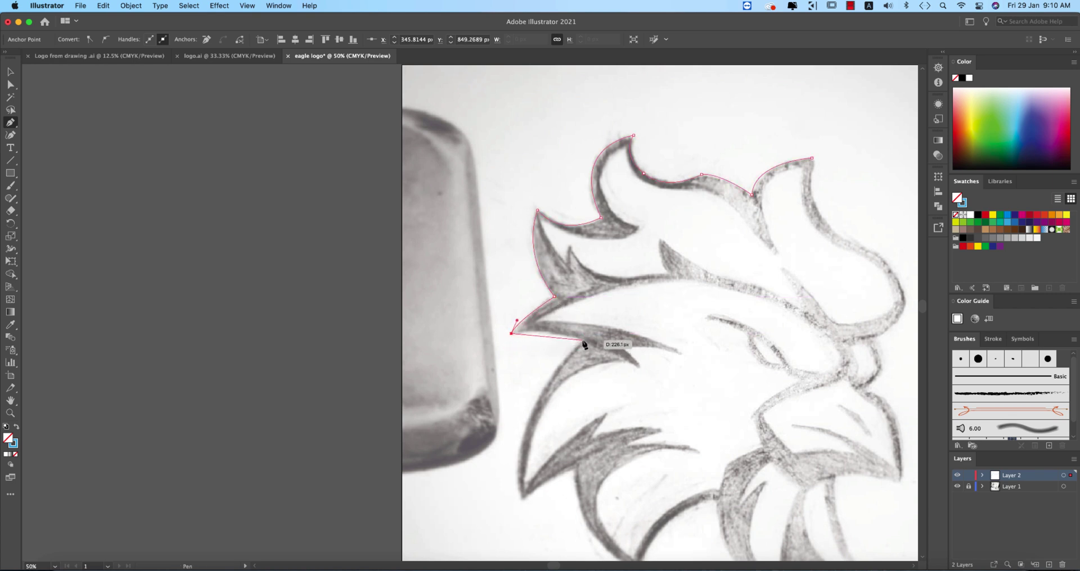
left_click_drag(584, 341, 606, 356)
left_click(583, 340)
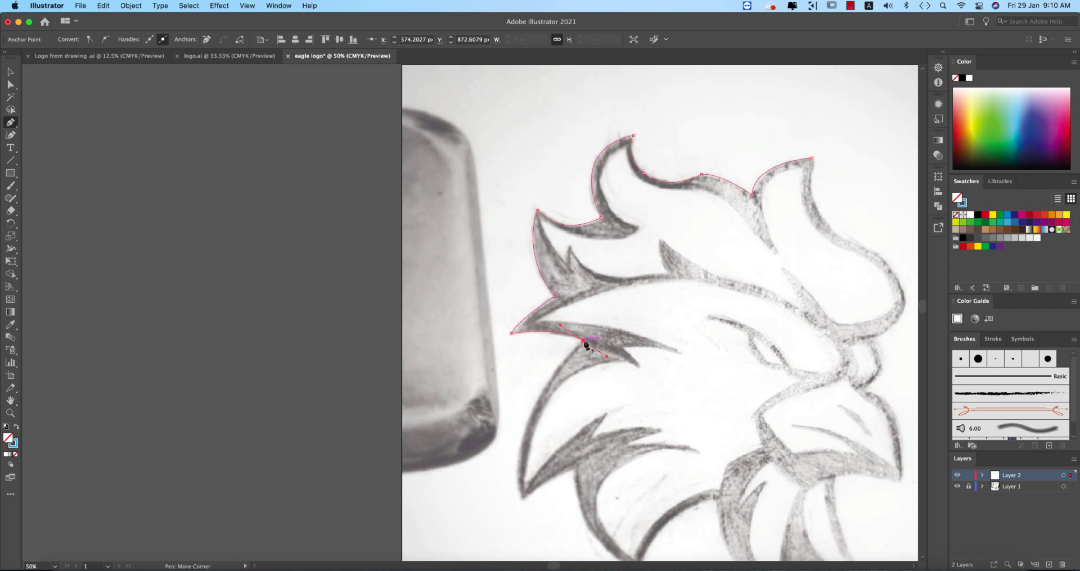
scroll(577, 364, "down", 5)
scroll(576, 364, "right", 3)
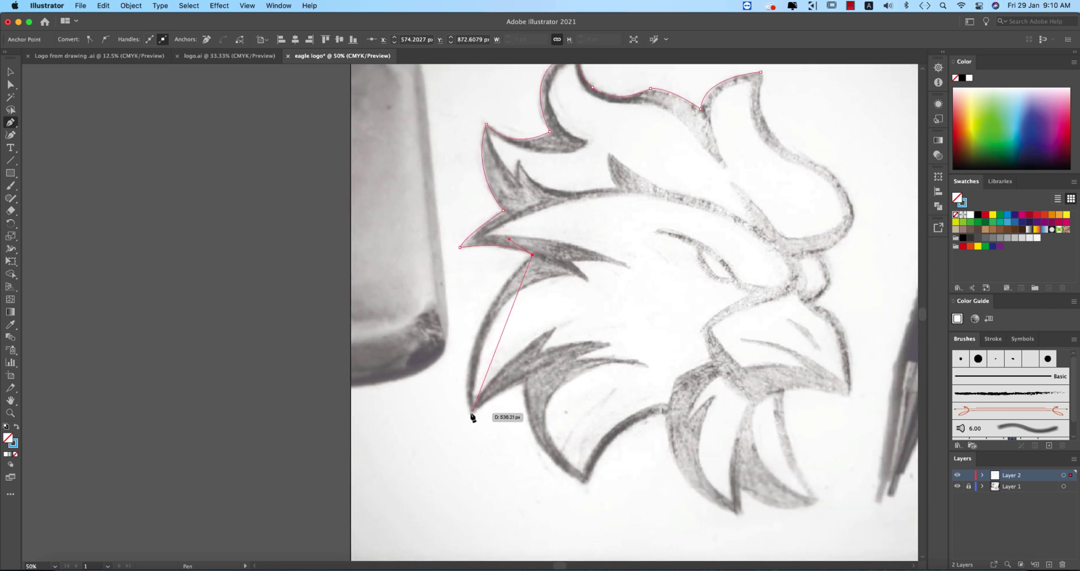
left_click_drag(471, 416, 504, 484)
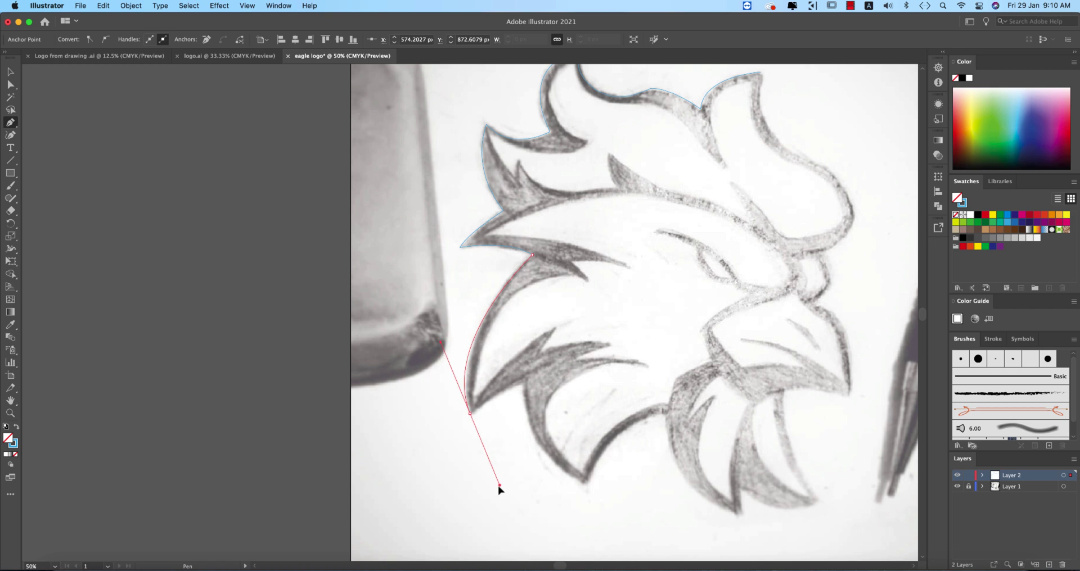
left_click_drag(499, 487, 492, 497)
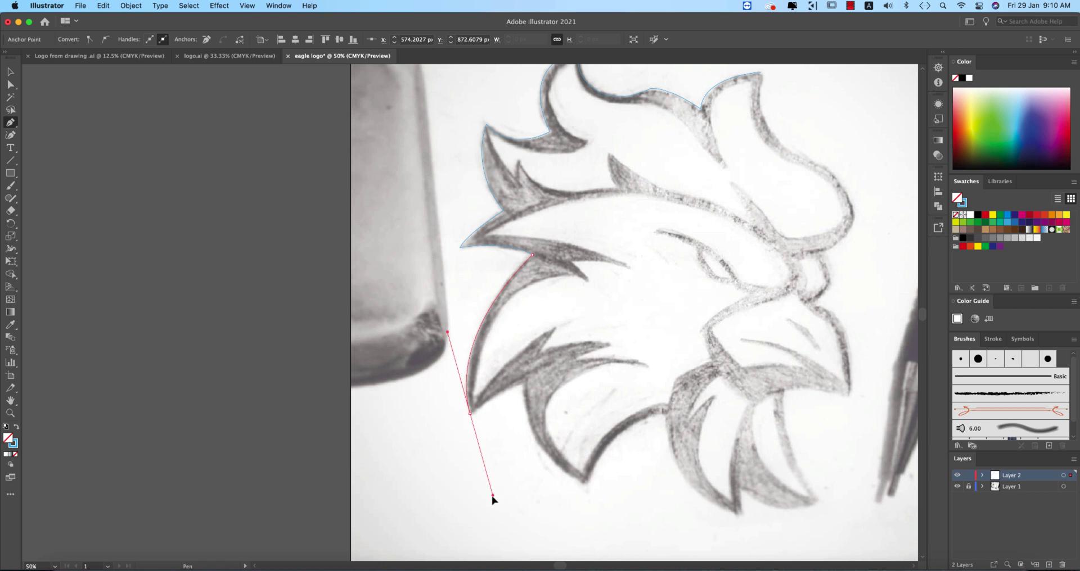
left_click(470, 414)
left_click(528, 380)
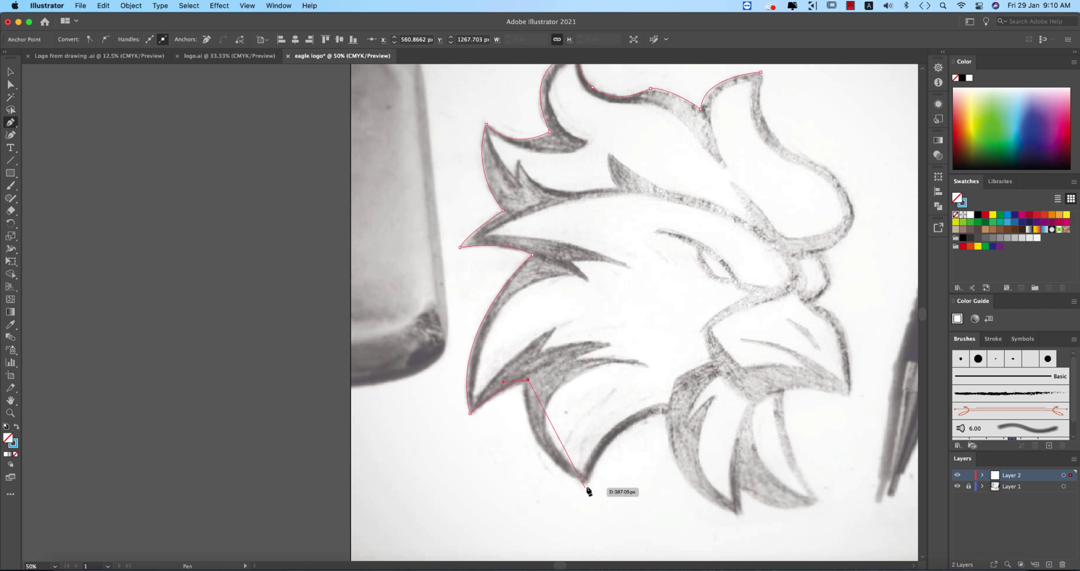
left_click_drag(586, 483, 663, 521)
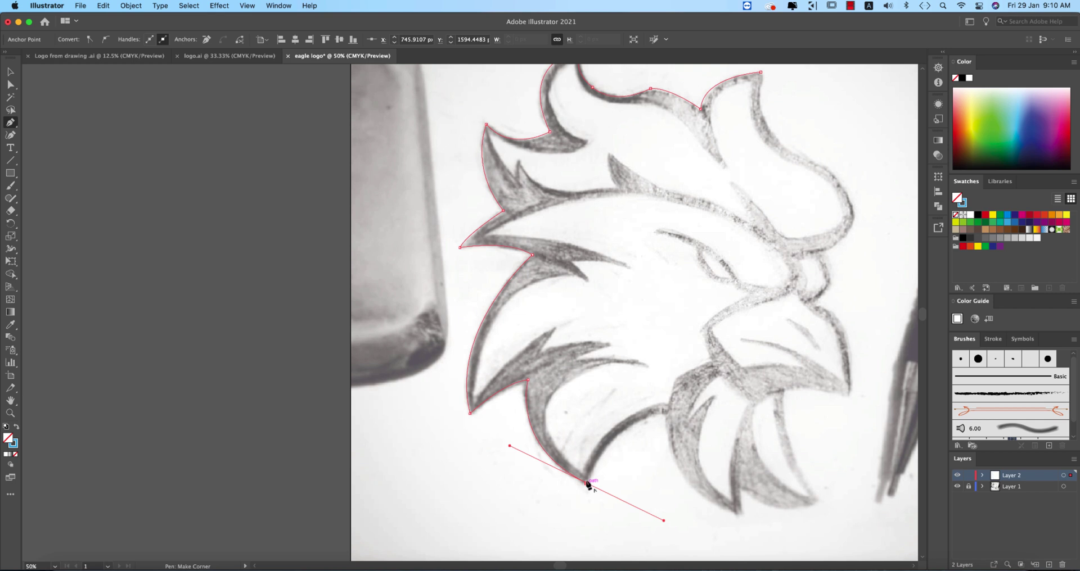
left_click_drag(667, 413, 725, 418)
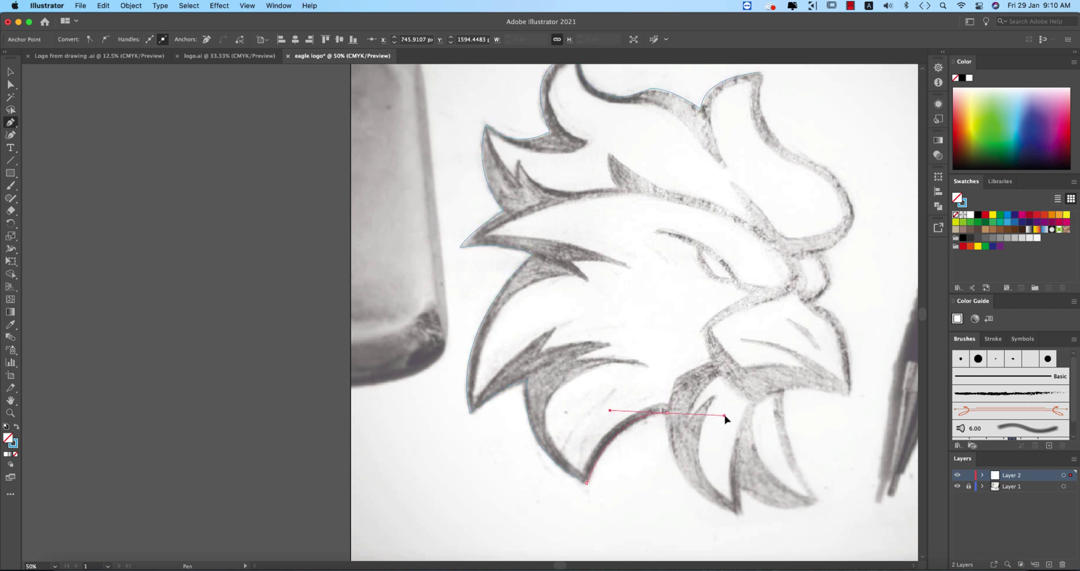
Trace the lower feather tips and up along the neck feather.
scroll(668, 420, "down", 2)
scroll(668, 420, "right", 5)
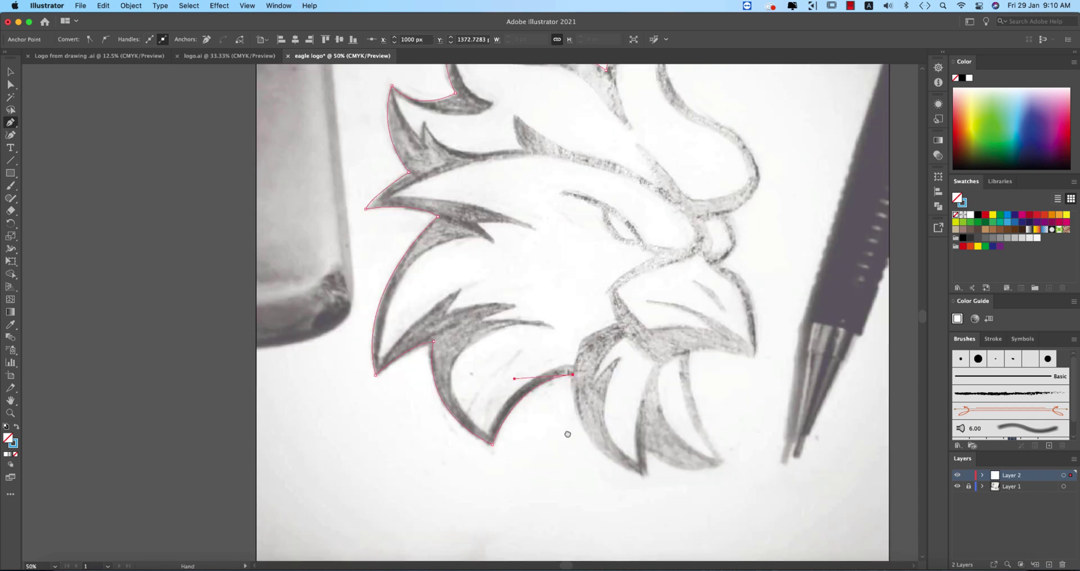
left_click_drag(592, 456, 681, 491)
left_click(594, 457)
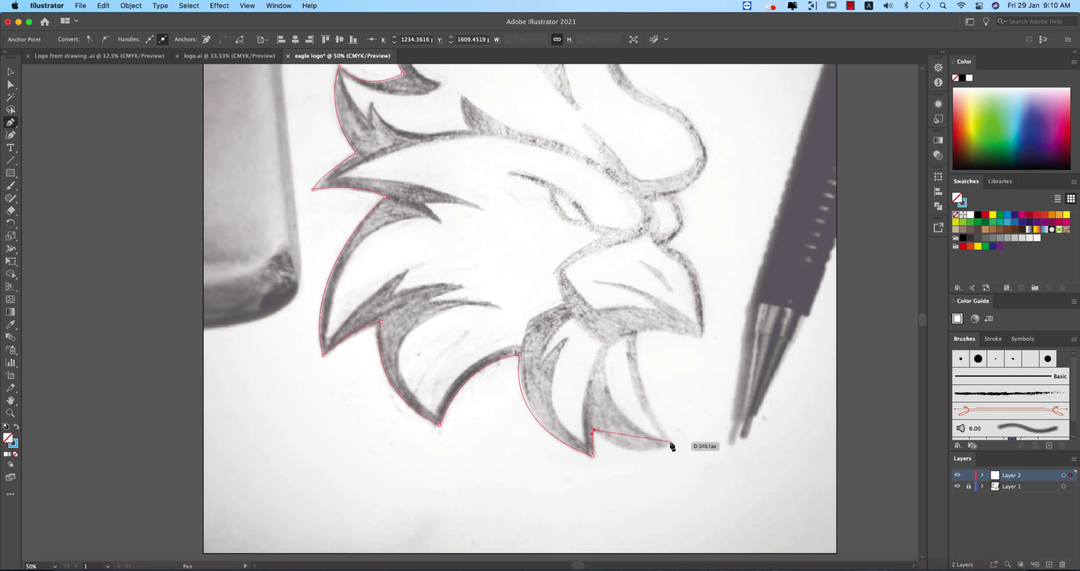
left_click_drag(669, 443, 725, 421)
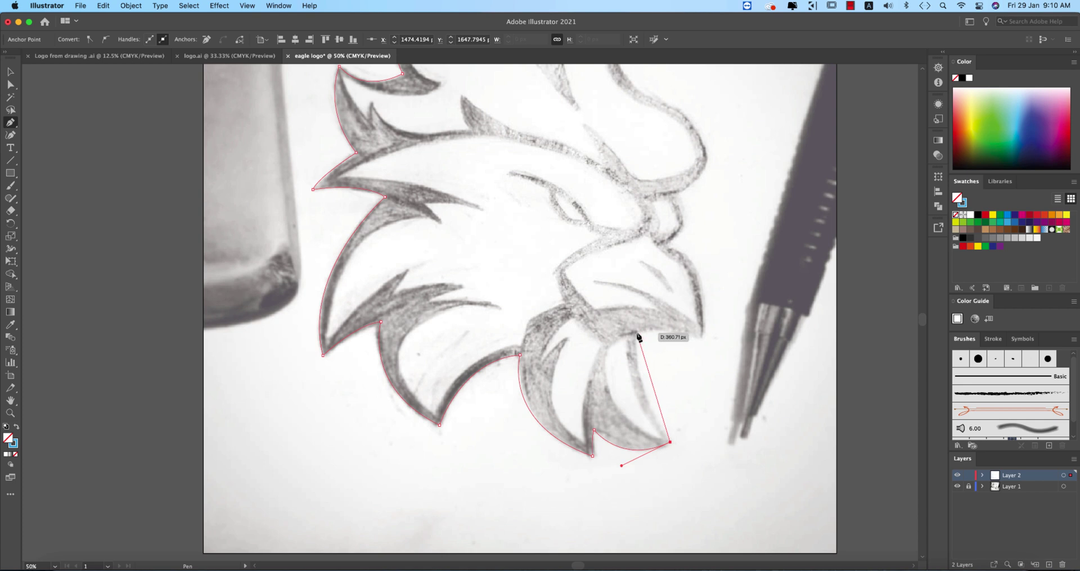
left_click_drag(636, 333, 650, 290)
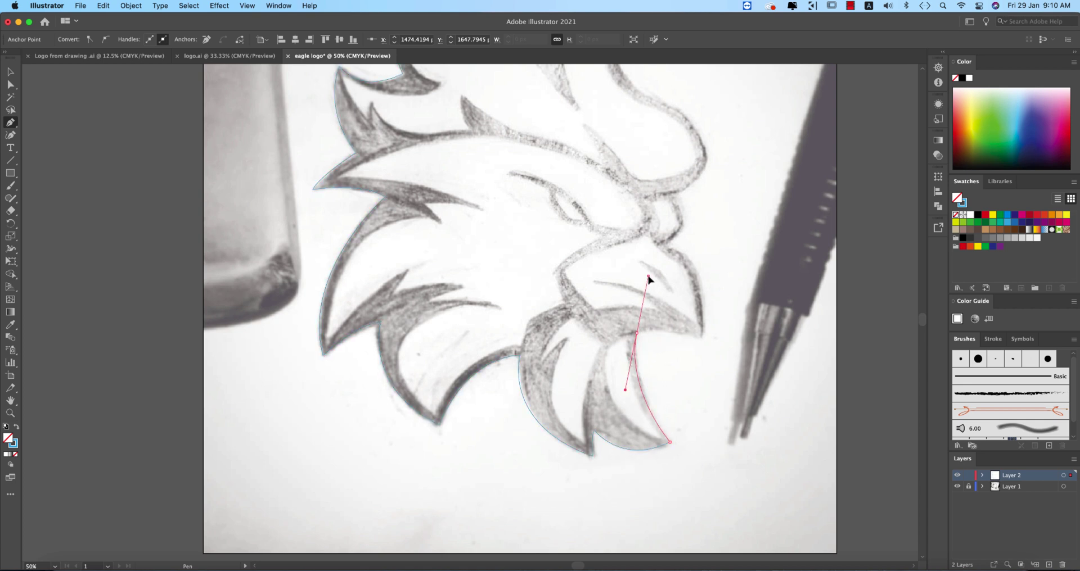
left_click(637, 334)
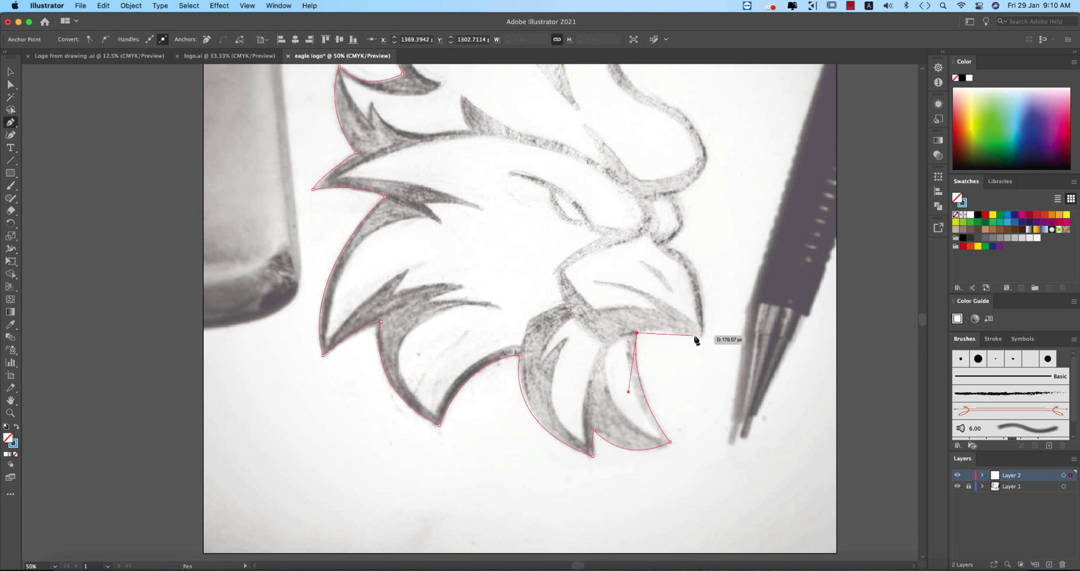
Trace under and along the beak, bringing the outline back to the crest tip.
left_click_drag(698, 338, 711, 354)
key("super+z")
left_click_drag(711, 354, 724, 352)
left_click(700, 338)
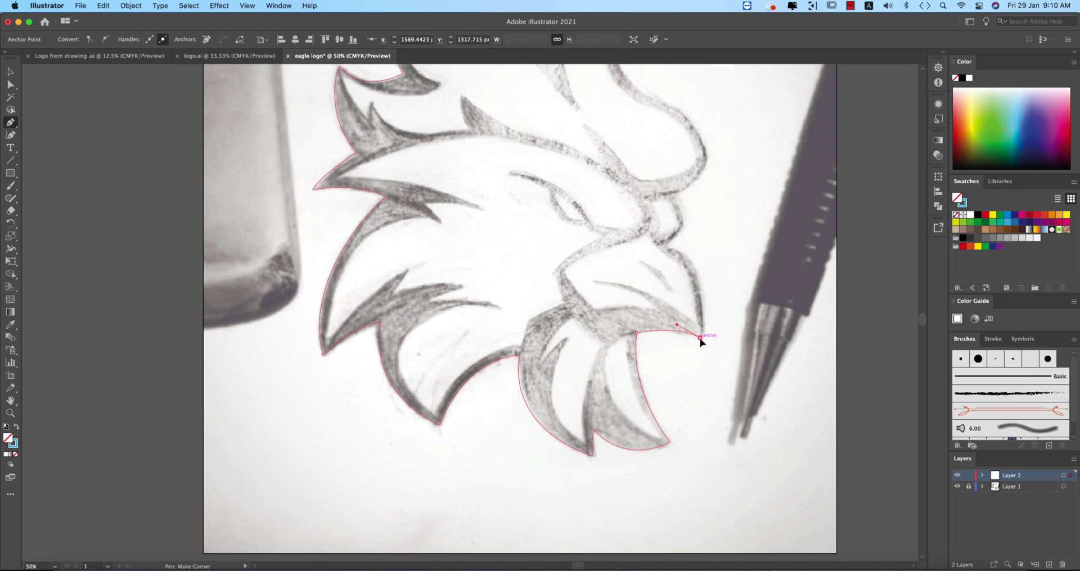
left_click_drag(659, 244, 599, 231)
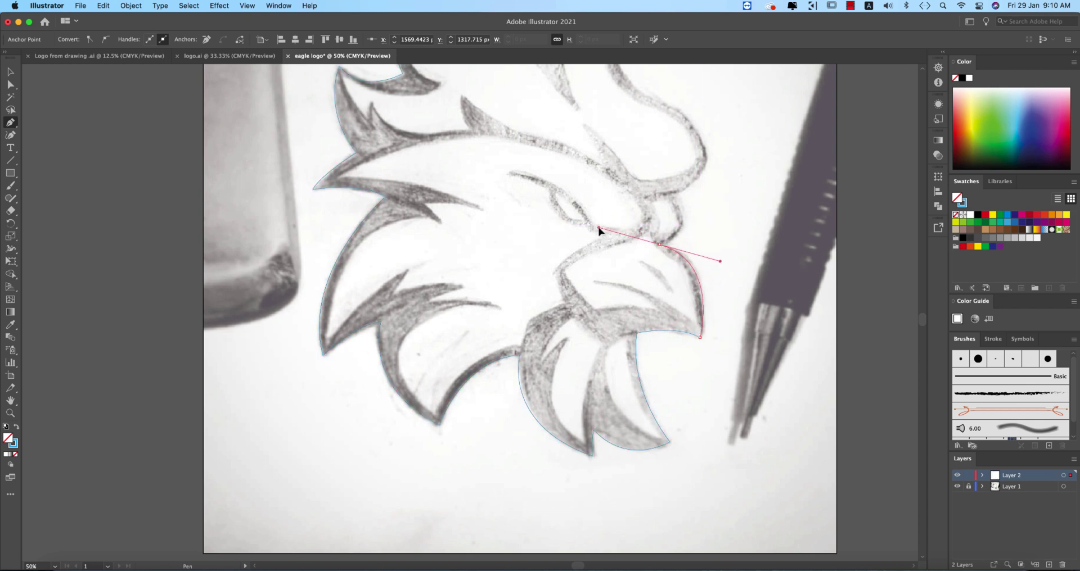
left_click(659, 243)
left_click_drag(682, 213, 679, 205)
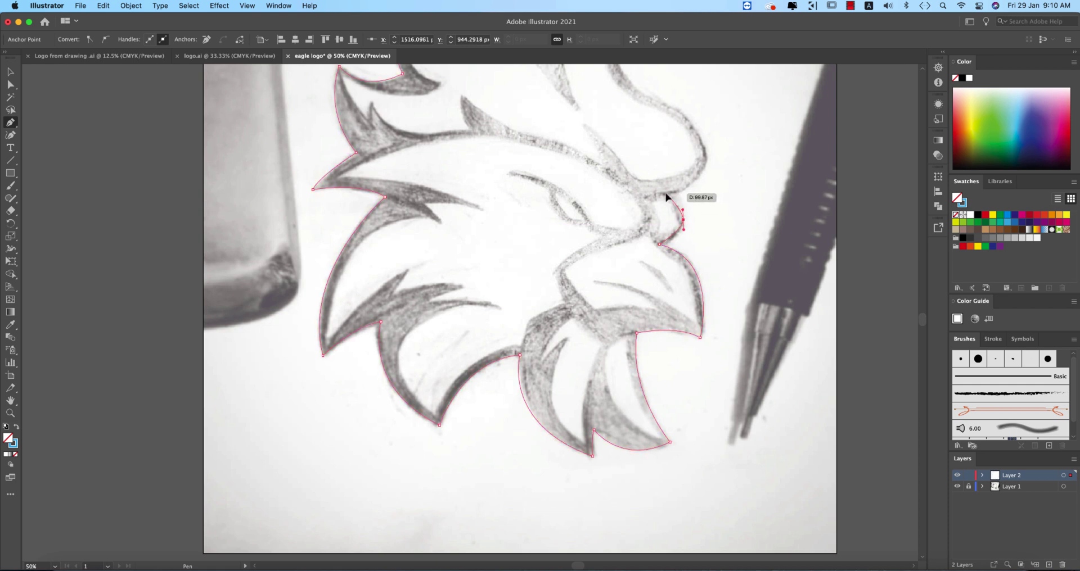
left_click(666, 193)
left_click_drag(707, 153, 666, 297)
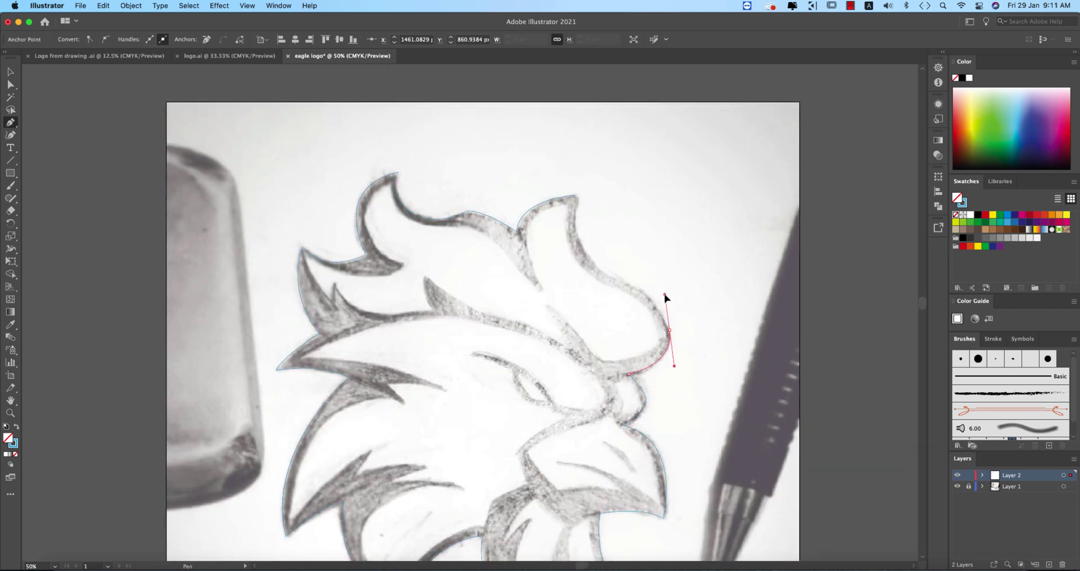
left_click(604, 278)
left_click_drag(576, 195, 584, 189)
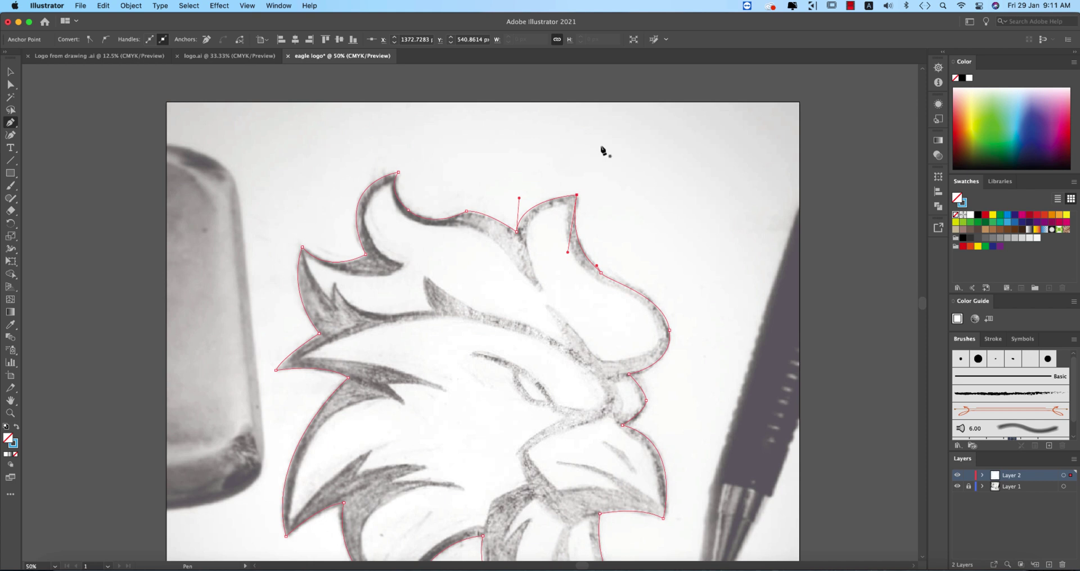
Select the traced outline and brush its crest and beak curves with the Smooth Tool.
key("v")
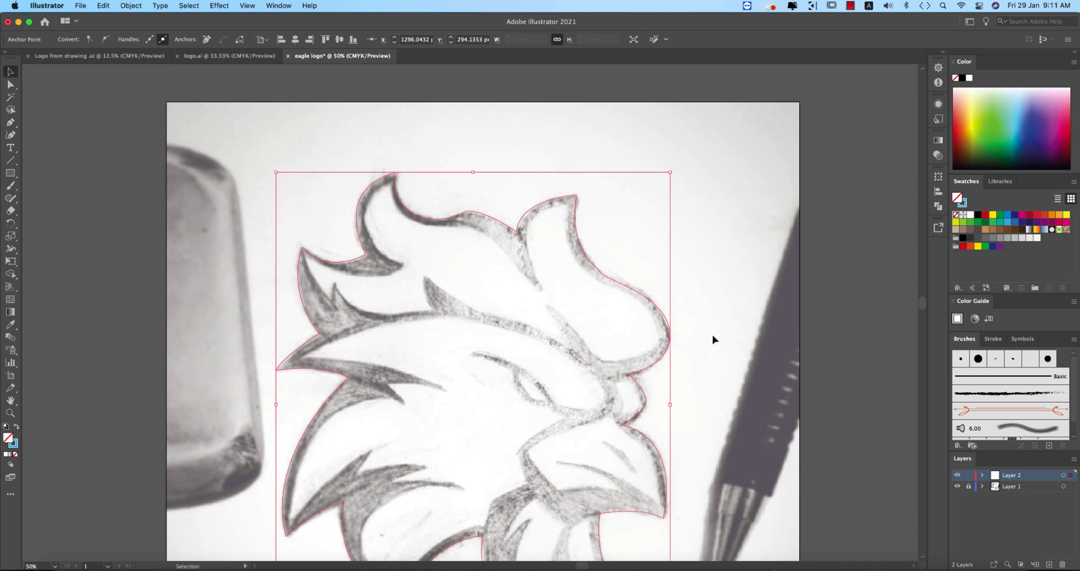
left_click(713, 337)
scroll(726, 341, "down", 2)
scroll(726, 342, "left", 2)
scroll(633, 233, "up", 6)
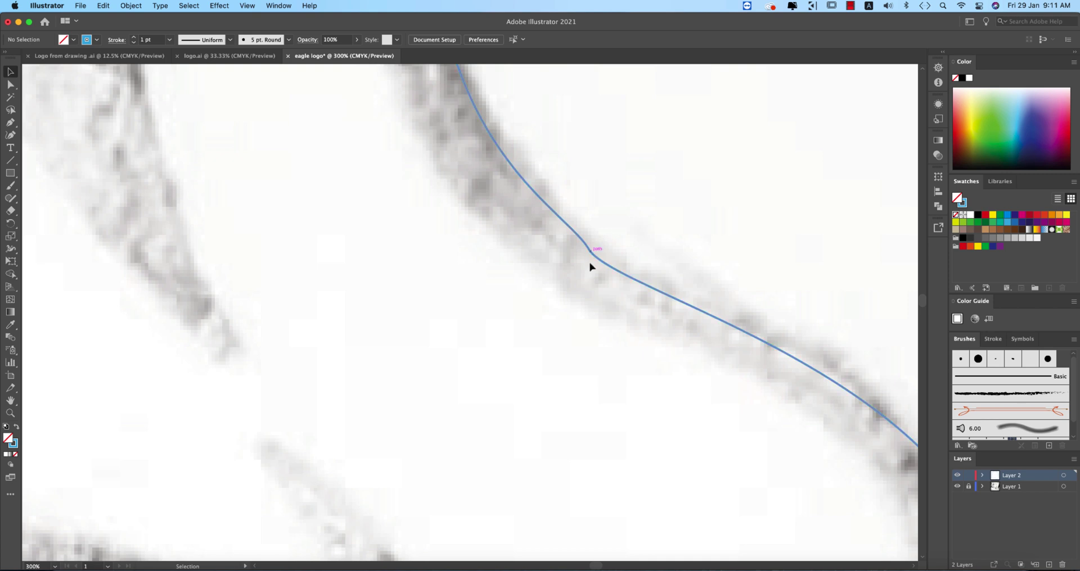
scroll(604, 313, "down", 3)
key("super+a")
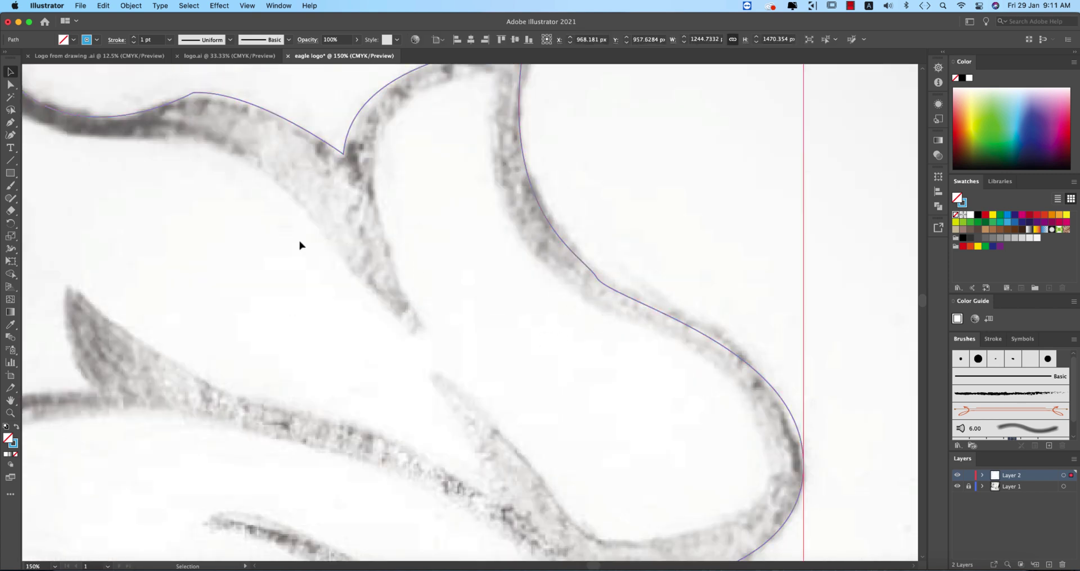
left_click_drag(14, 201, 42, 225)
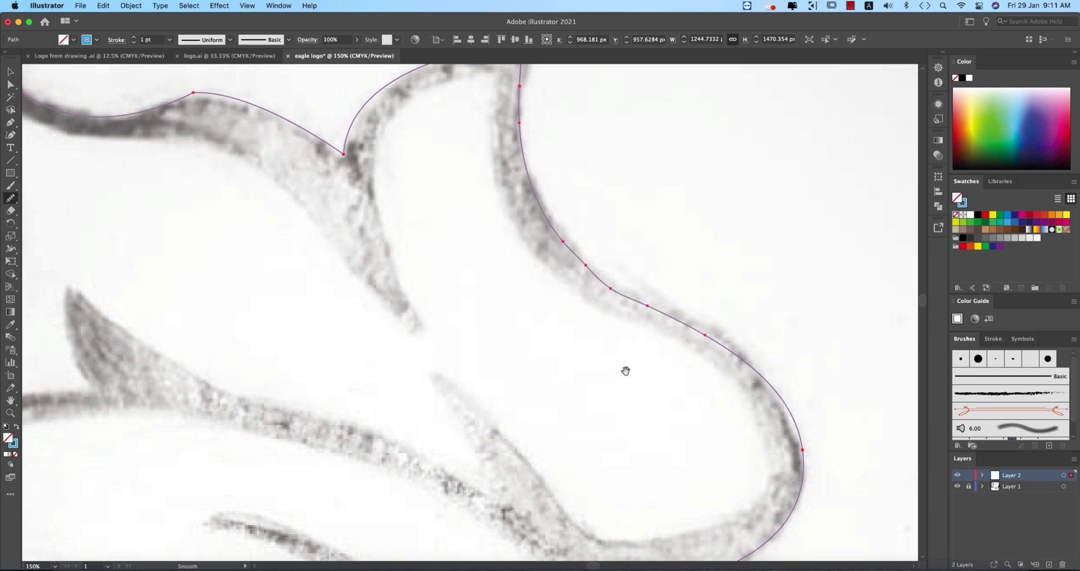
scroll(625, 371, "down", 5)
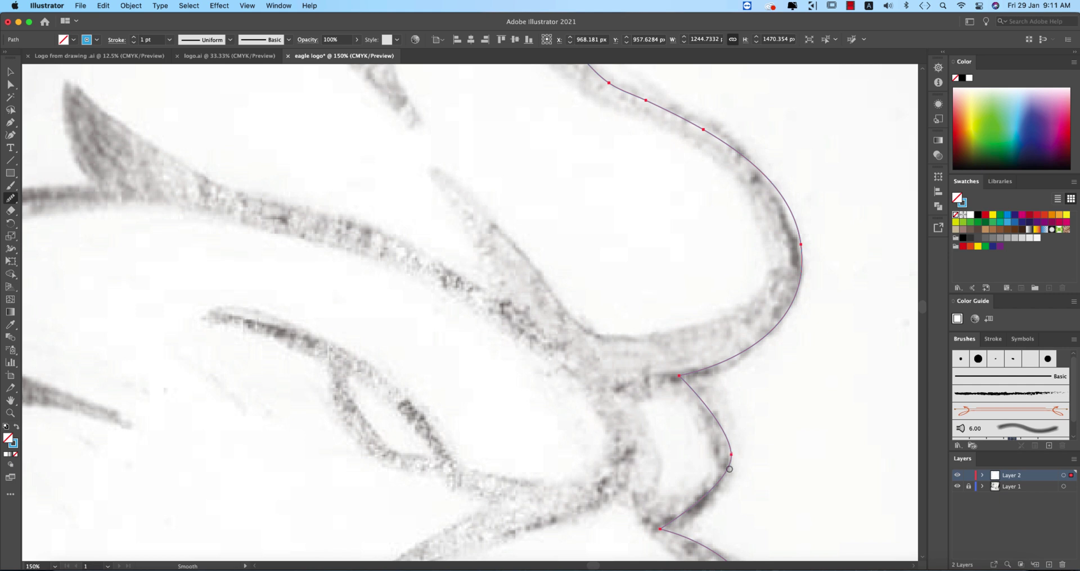
left_click_drag(722, 485, 656, 298)
left_click_drag(738, 362, 763, 503)
scroll(651, 373, "down", 6)
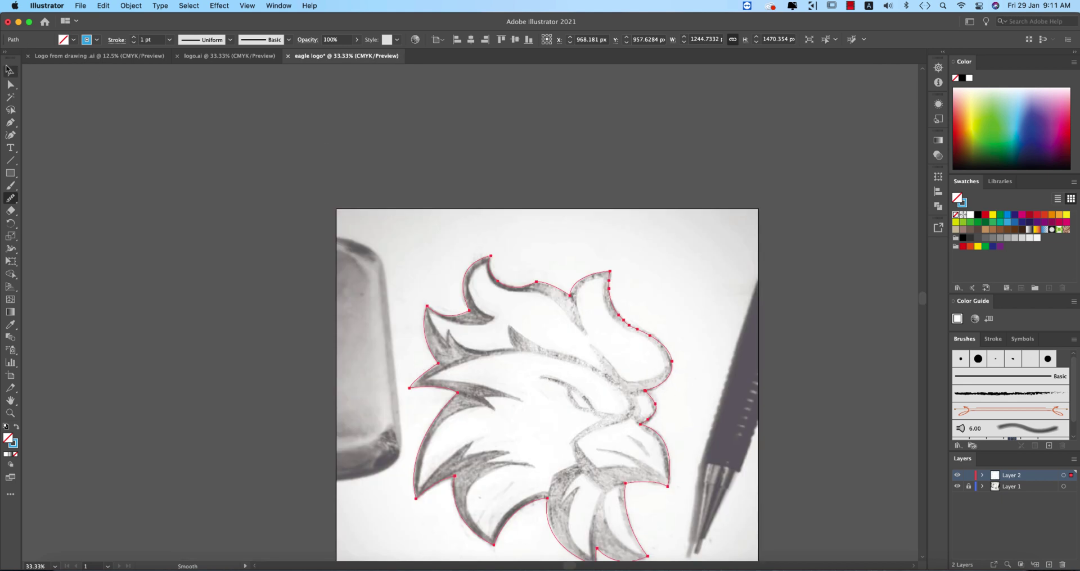
Raise the eagle outline's stroke weight to 7 pt in the Control bar.
key("v")
left_click(646, 365)
left_click(652, 337)
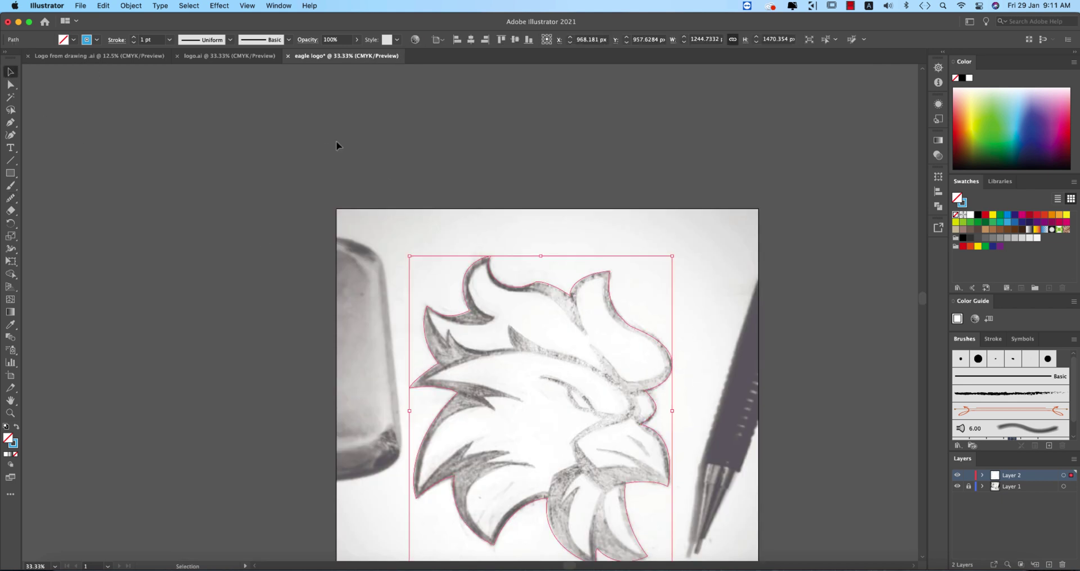
left_click(156, 41)
key("Up")
key("Up")
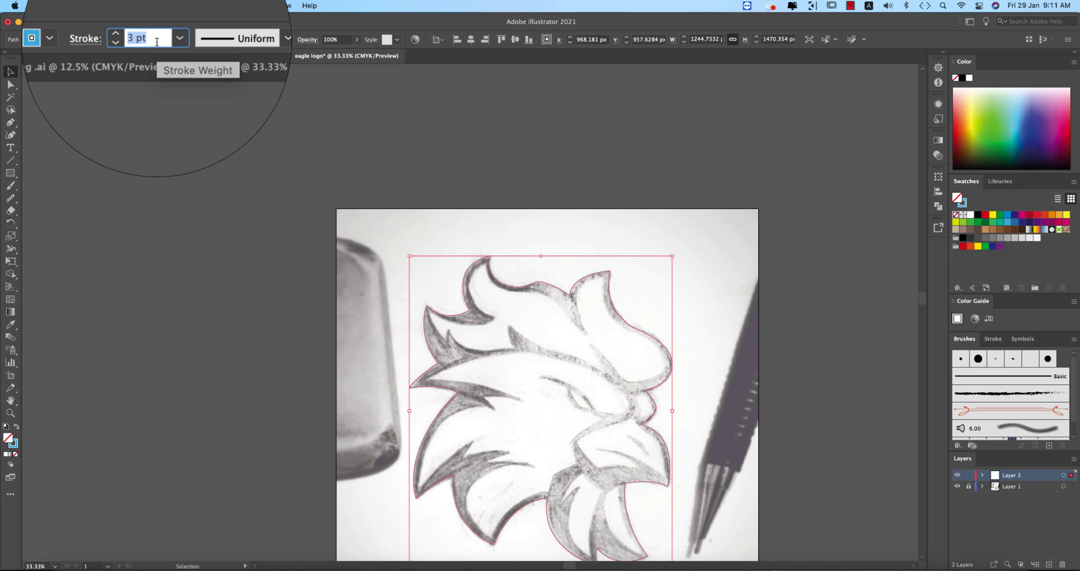
left_click(572, 195)
left_click_drag(748, 312, 795, 245)
scroll(681, 412, "up", 1)
scroll(652, 372, "right", 5)
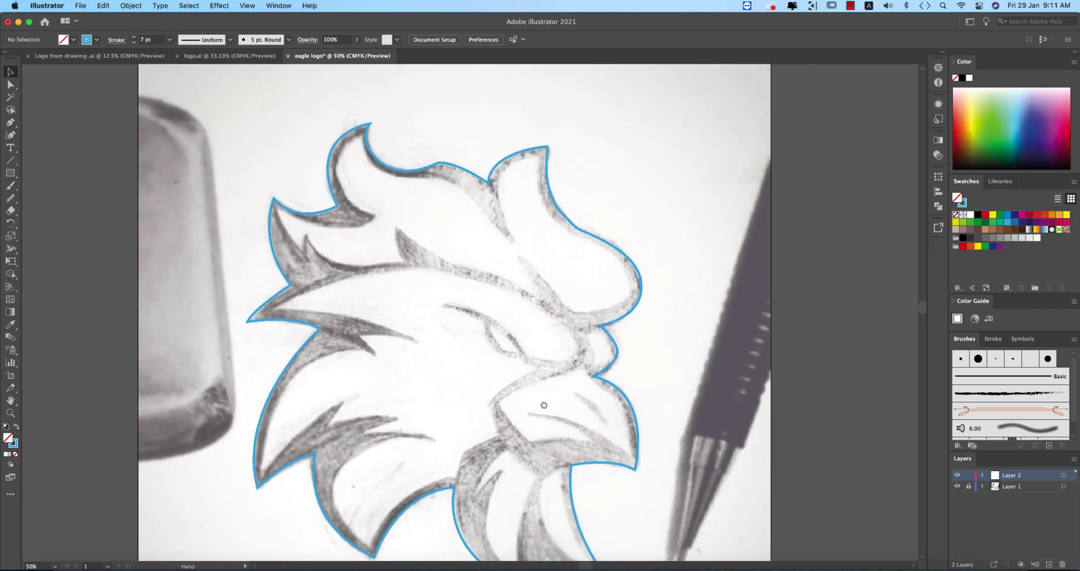
scroll(570, 376, "up", 2)
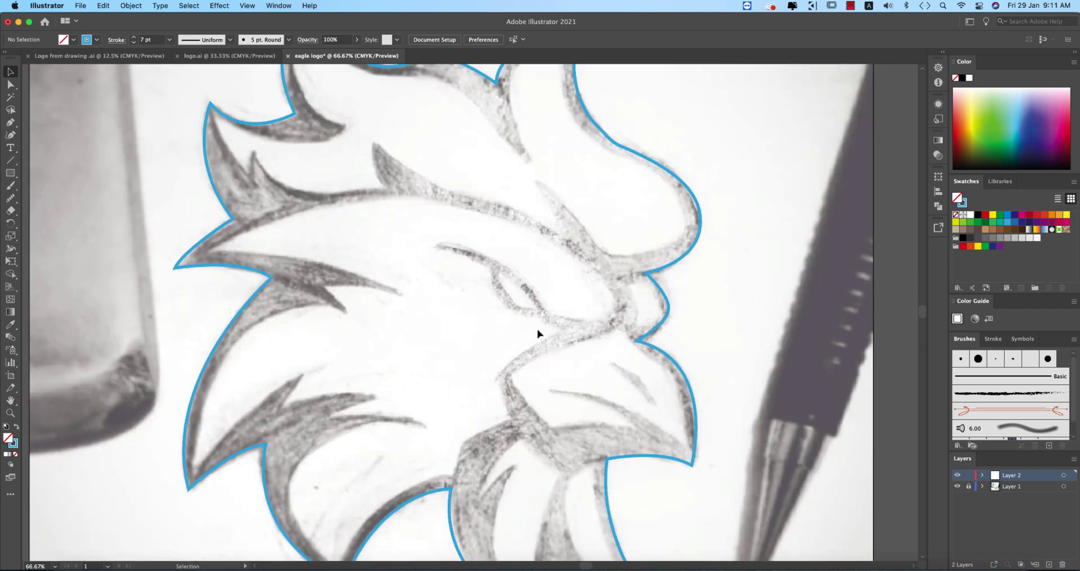
scroll(537, 334, "up", 5)
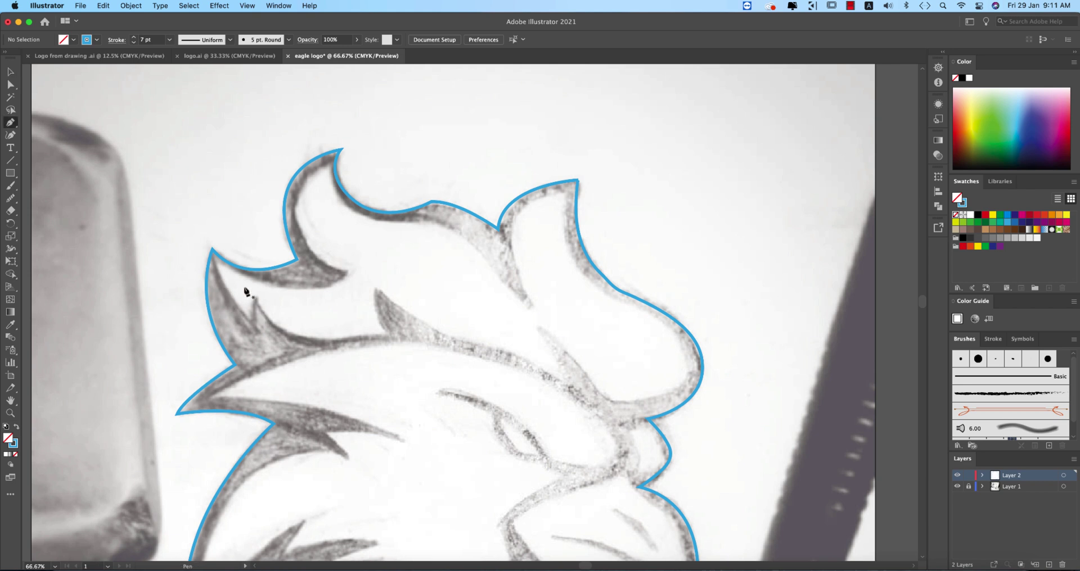
Begin tracing the inner crest feathers with Pen anchors along the sketch's feather tips.
left_click(565, 192)
left_click_drag(529, 303, 588, 418)
left_click(529, 304)
left_click_drag(447, 228, 426, 223)
left_click_drag(325, 169, 319, 94)
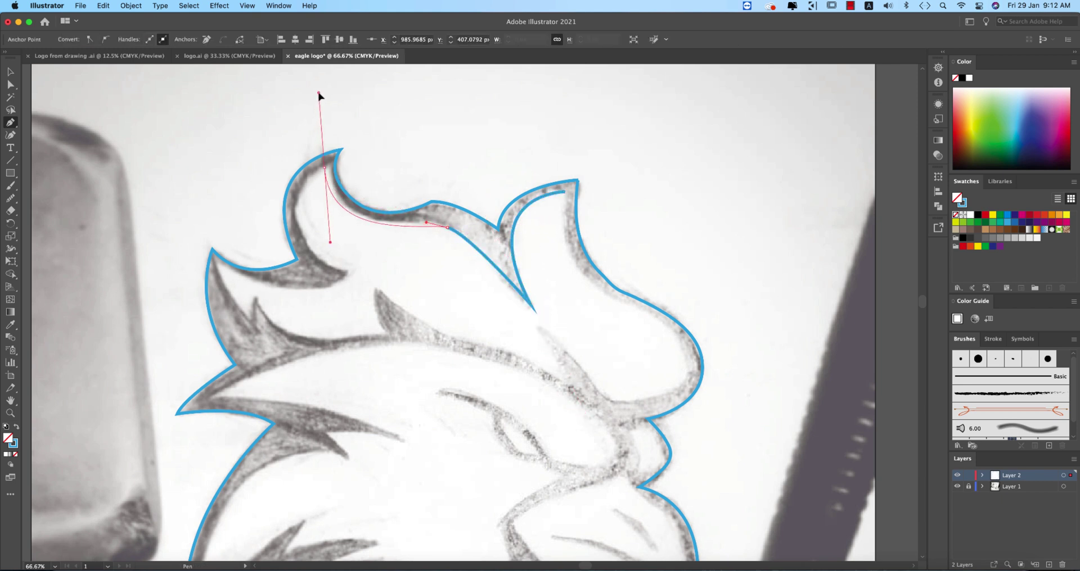
key("super+z")
left_click(328, 163)
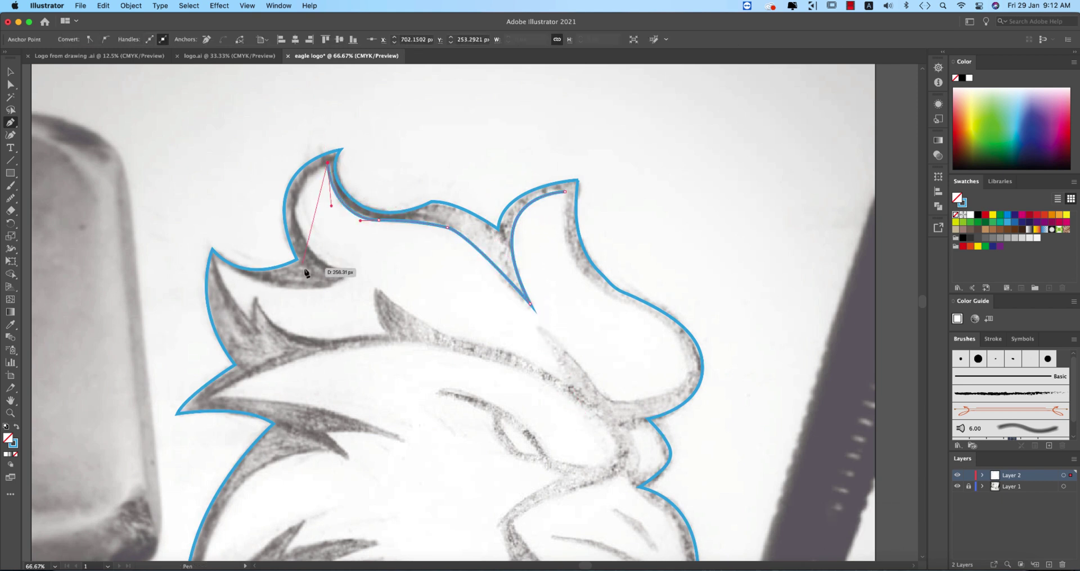
left_click_drag(346, 270, 443, 309)
left_click_drag(252, 277, 219, 266)
left_click(218, 263)
Finish the inner crest outline along the brow and close it on its start point.
left_click_drag(250, 322, 397, 340)
left_click(388, 336)
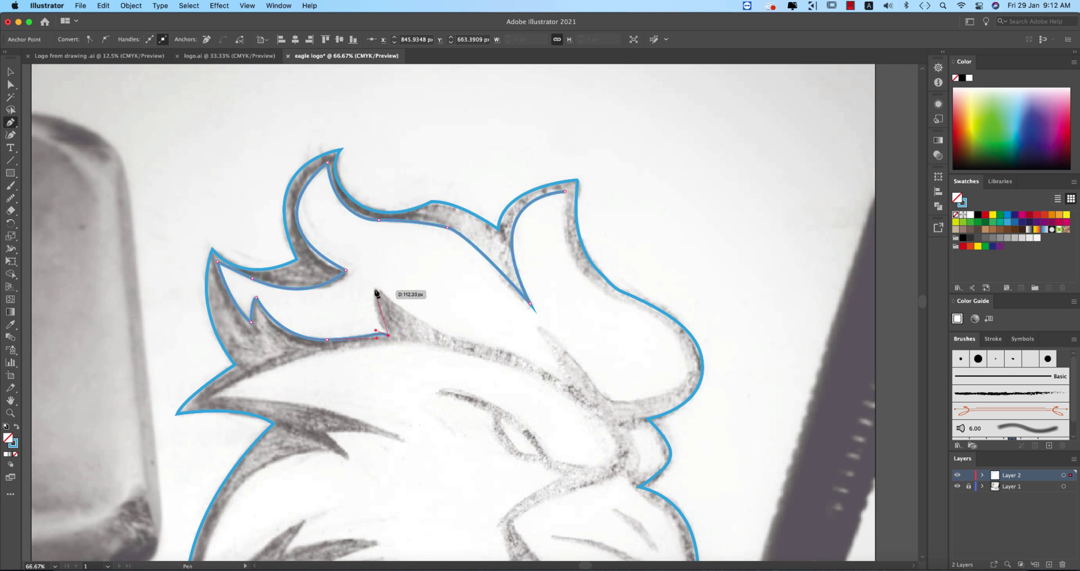
key("super+z")
left_click_drag(376, 288, 386, 267)
left_click(376, 288)
left_click(564, 381)
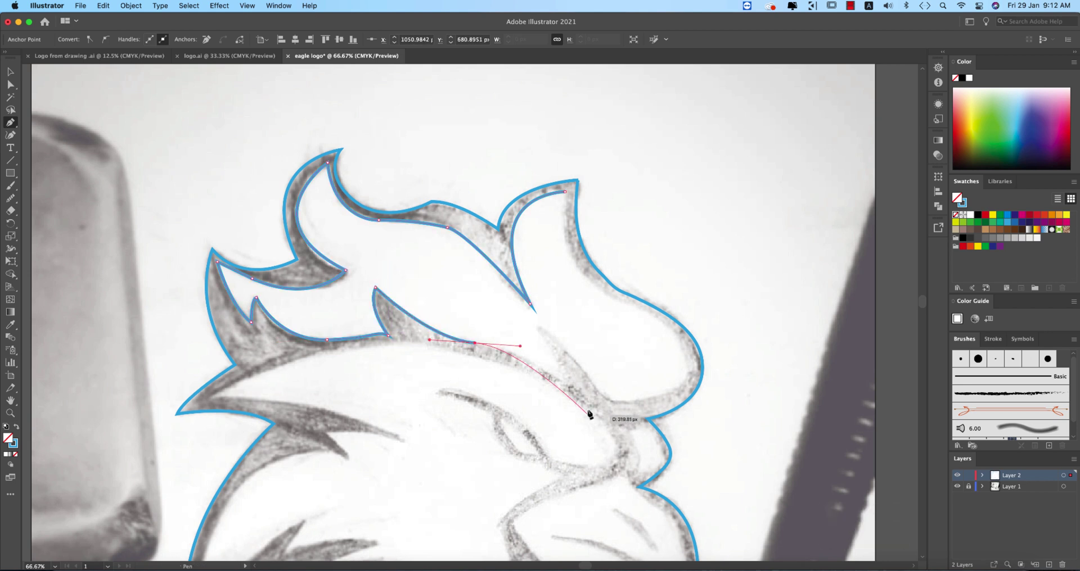
left_click(531, 322)
left_click_drag(583, 372, 608, 414)
left_click_drag(700, 372, 707, 363)
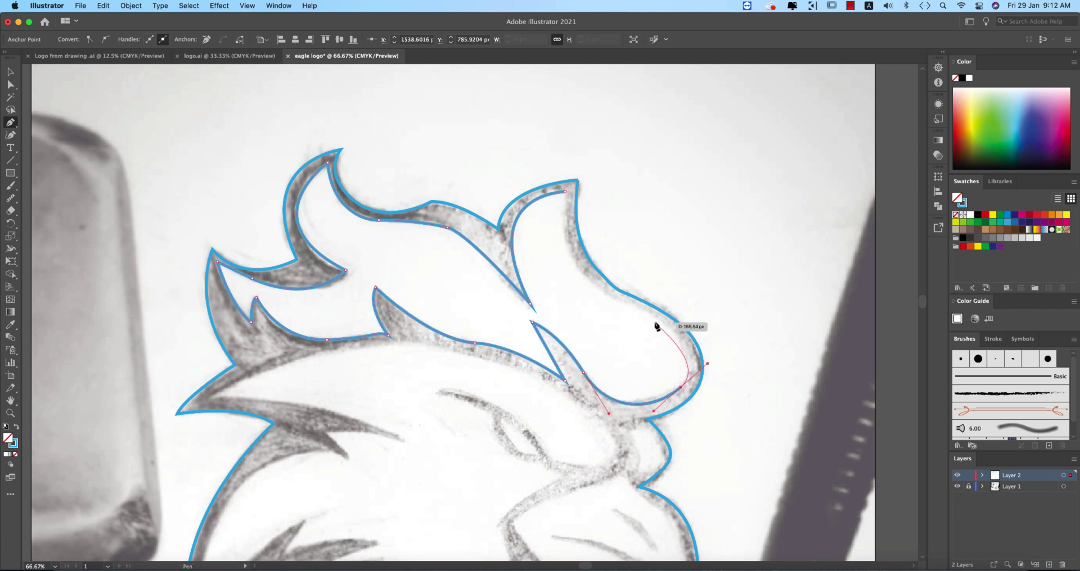
left_click_drag(627, 304, 580, 285)
left_click_drag(566, 192, 579, 144)
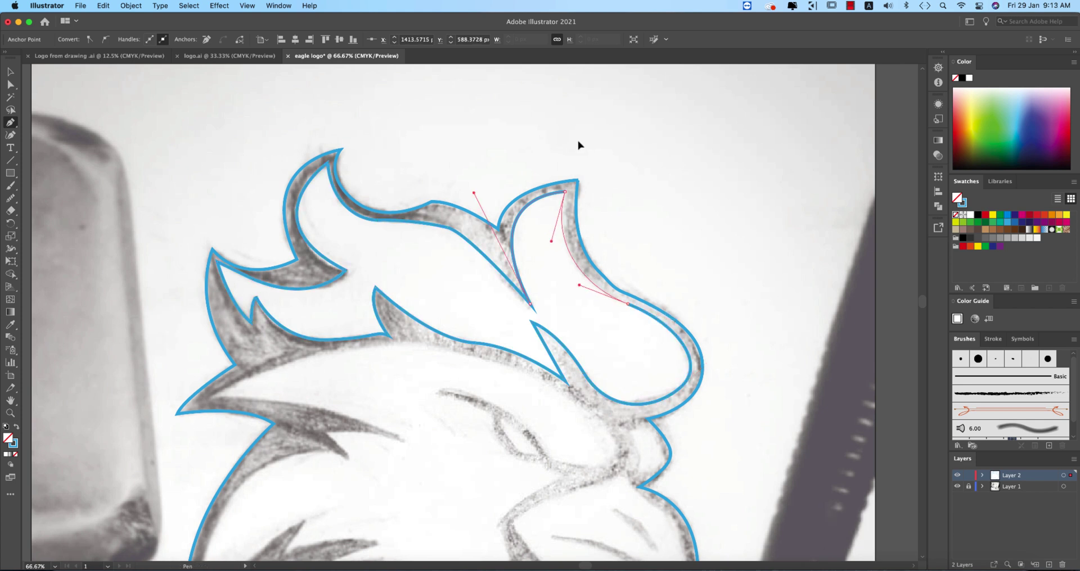
left_click(10, 72)
Start a new path tracing the brow line and eye outline down toward the neck.
scroll(772, 374, "left", 5)
scroll(771, 374, "down", 3)
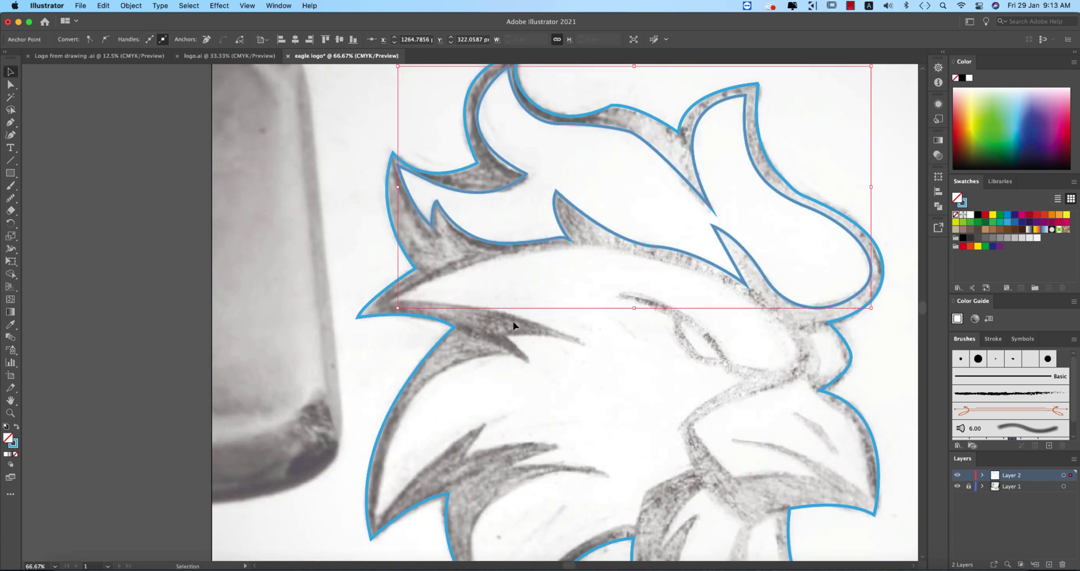
key("p")
left_click(385, 302)
left_click_drag(620, 251, 744, 270)
mouse_move(796, 344)
left_mouse_down()
mouse_move(786, 388)
mouse_move(735, 373)
mouse_move(707, 326)
left_mouse_up()
mouse_move(626, 292)
left_mouse_down()
mouse_move(643, 290)
mouse_move(675, 322)
left_mouse_up()
left_click_drag(721, 363, 751, 385)
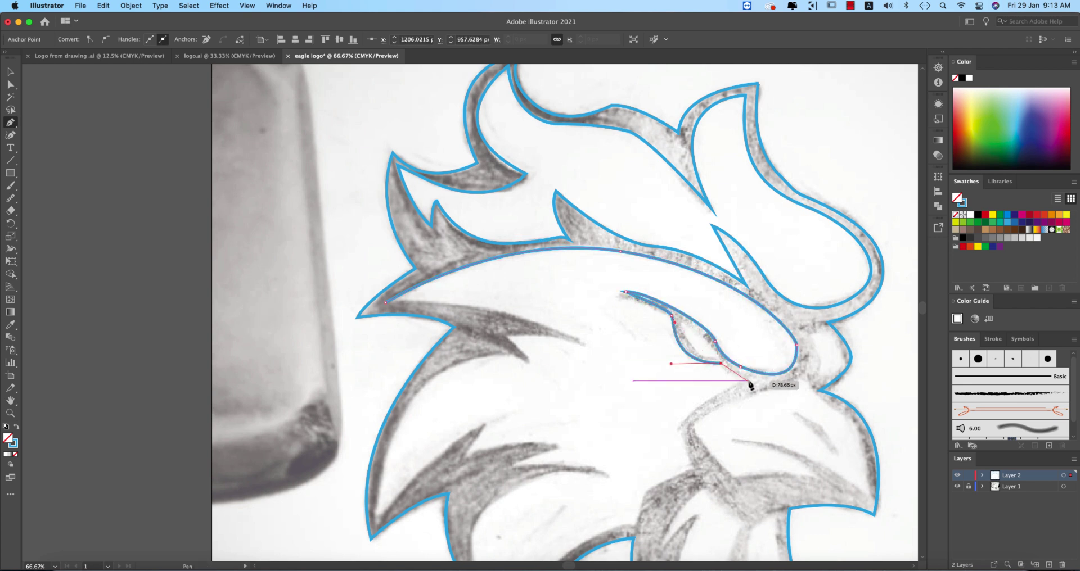
left_click(745, 381)
left_click_drag(679, 427, 682, 442)
scroll(693, 398, "down", 4)
left_click(639, 447)
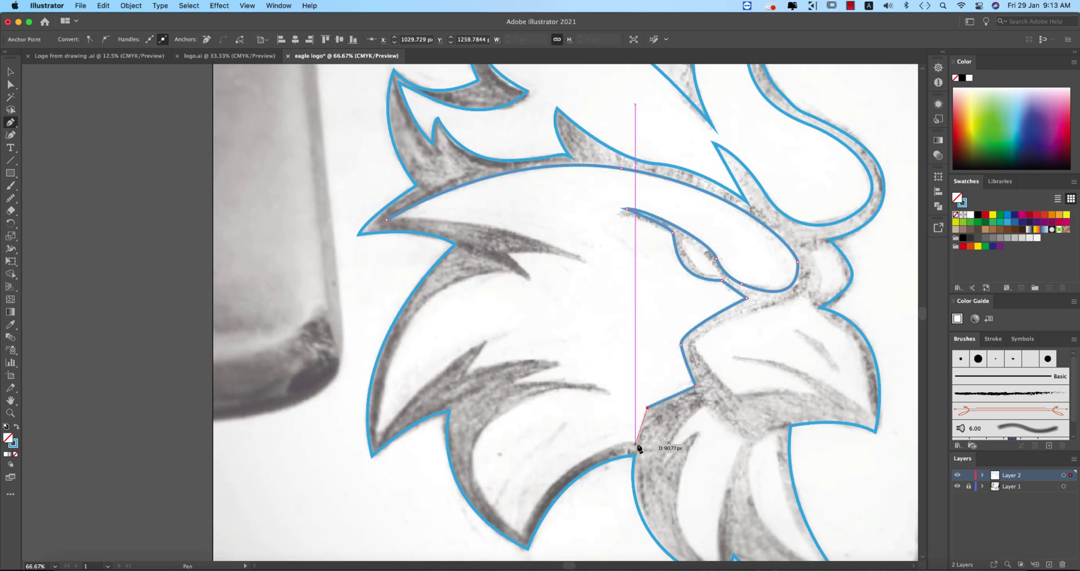
scroll(453, 518, "down", 3)
left_click_drag(521, 536, 484, 528)
Continue the path around the neck feathers with sharp corner tips and curved edges.
left_click(522, 432)
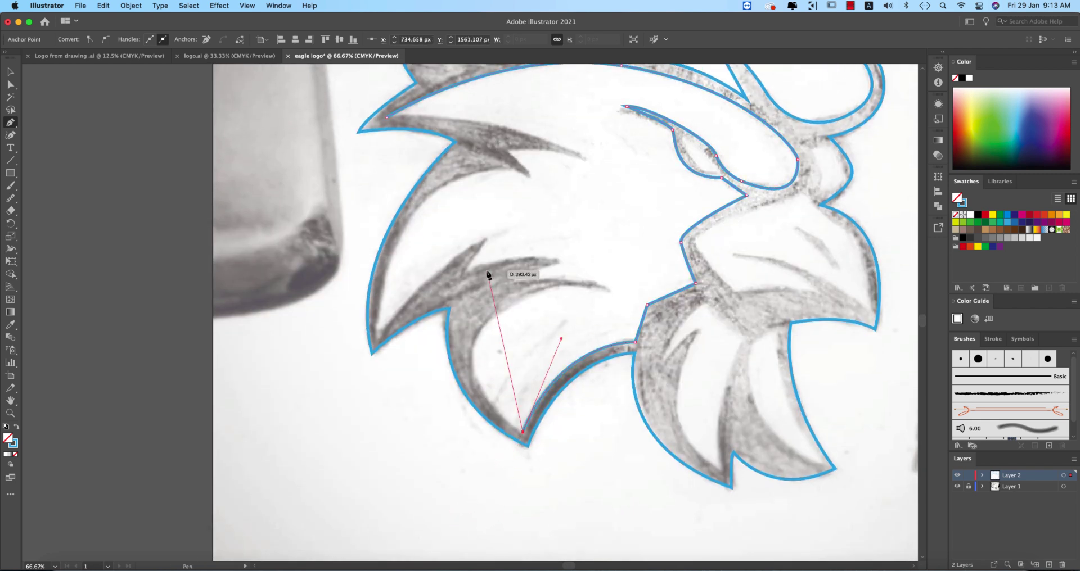
left_click_drag(488, 321, 533, 247)
key("super+z")
left_click_drag(480, 329, 512, 270)
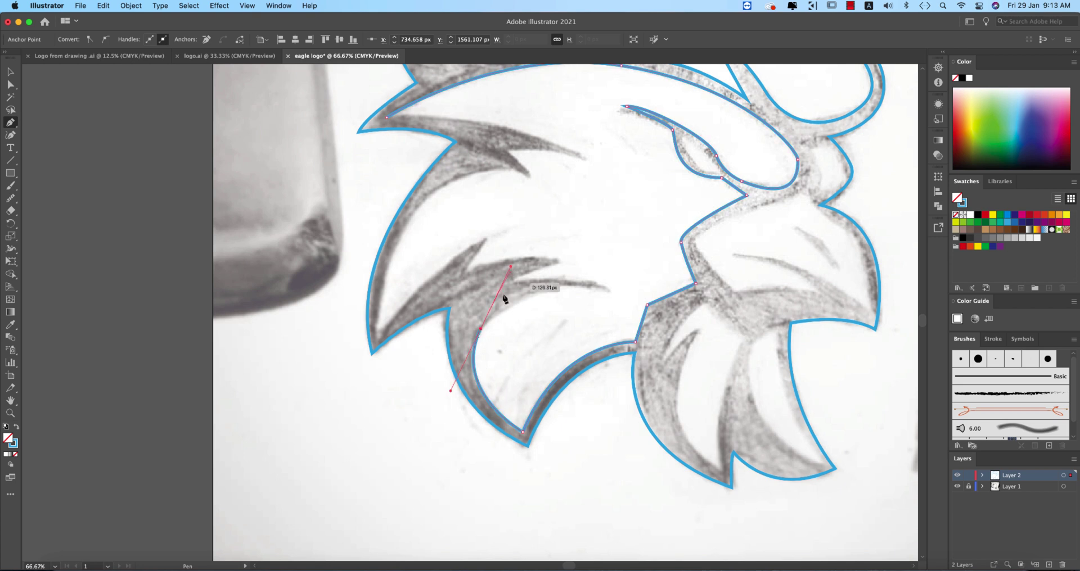
left_click(480, 329)
left_click_drag(605, 290, 691, 308)
left_click(605, 290)
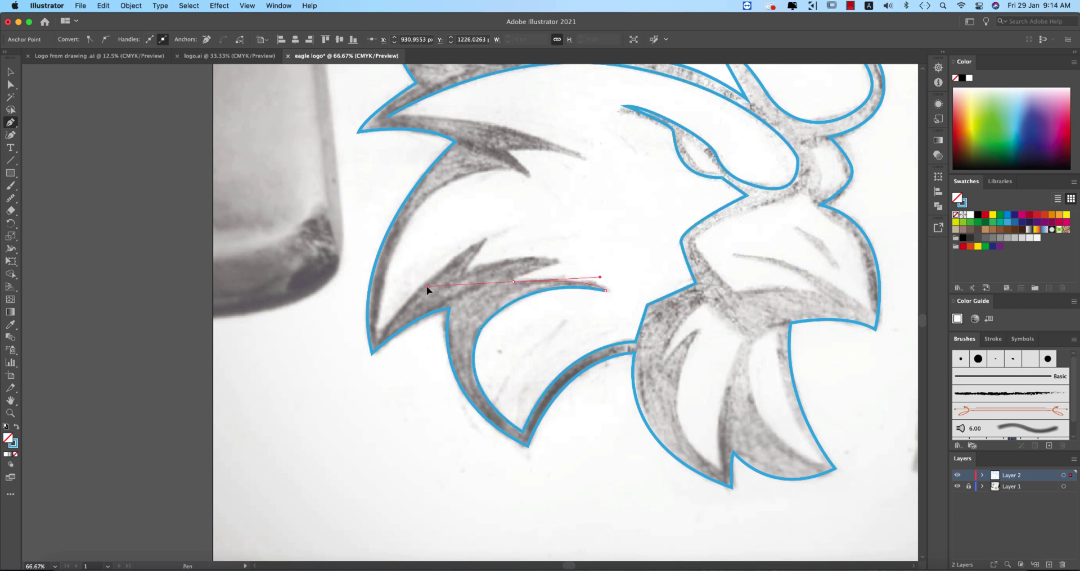
left_click(513, 282)
left_click_drag(560, 261, 569, 259)
left_click_drag(468, 270, 428, 288)
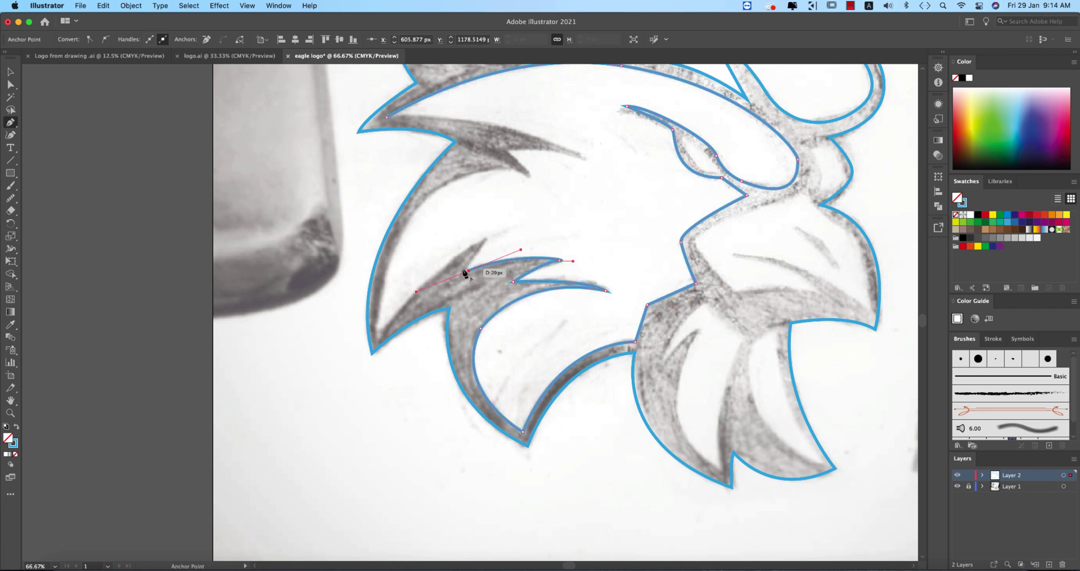
left_click(469, 270)
left_click_drag(486, 239, 491, 236)
left_click(487, 240)
left_click_drag(381, 335, 367, 363)
left_click(381, 336)
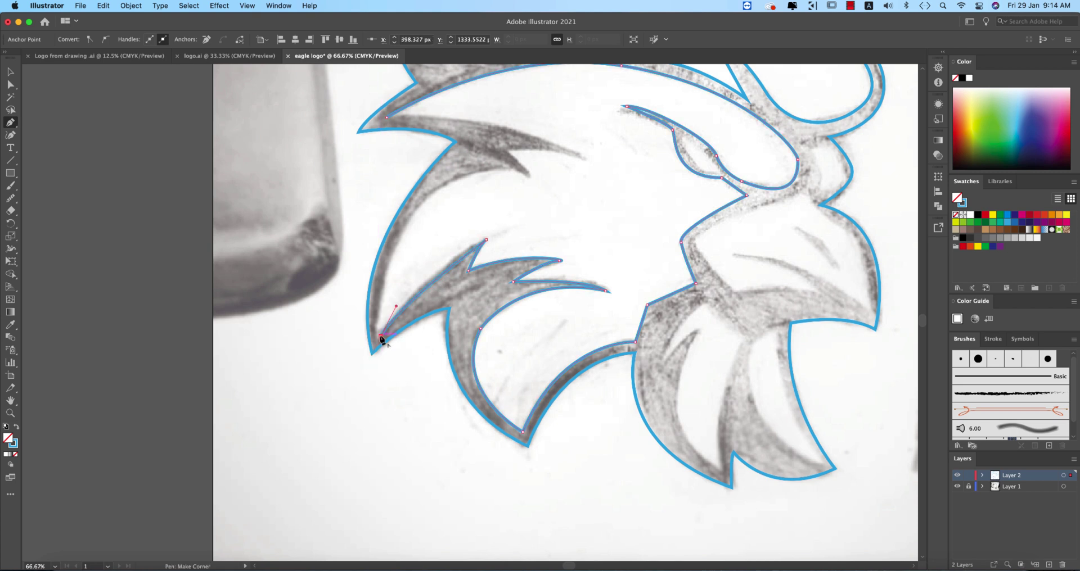
left_click_drag(417, 210, 447, 180)
left_click_drag(527, 177, 594, 203)
Trace the last feather edge and close the brow-to-neck path at its start.
scroll(601, 416, "up", 10)
scroll(601, 416, "left", 3)
left_click(602, 413)
left_click(580, 386)
key("super+z")
left_click_drag(581, 387, 560, 367)
left_click(581, 386)
left_click_drag(660, 397, 722, 419)
left_click(661, 397)
left_click_drag(462, 352, 315, 356)
scroll(658, 387, "down", 3)
scroll(663, 392, "up", 3)
Trace the nostril and the beak outline as closed curved paths.
left_click_drag(590, 309, 551, 318)
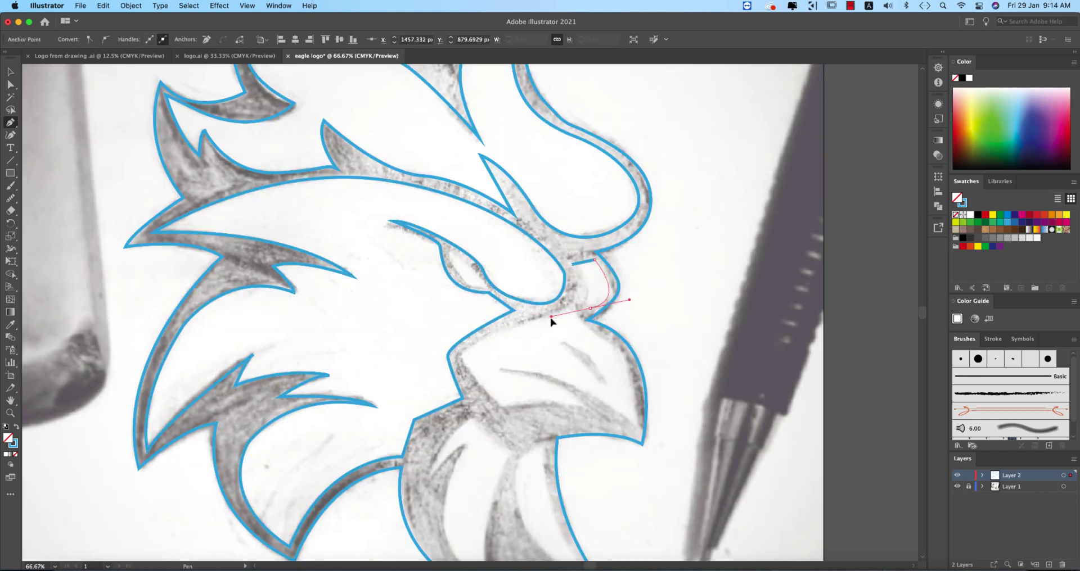
left_click(589, 308)
left_click_drag(571, 264, 551, 239)
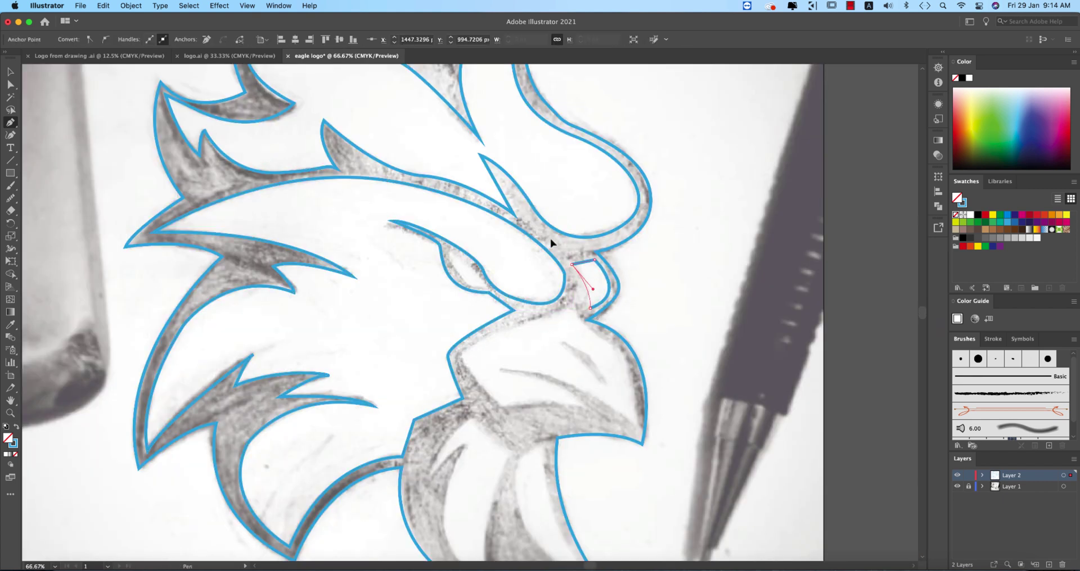
left_click(535, 335, "super")
left_click(574, 287)
left_click_drag(529, 319, 499, 324)
left_click(460, 355)
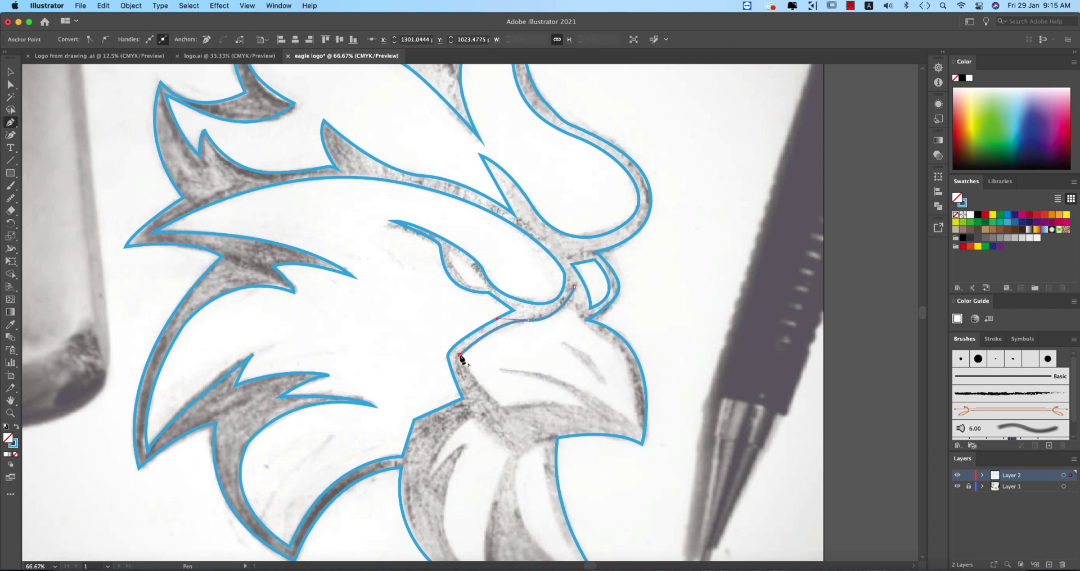
left_click(500, 408)
left_click_drag(585, 407, 503, 373)
left_click(501, 370)
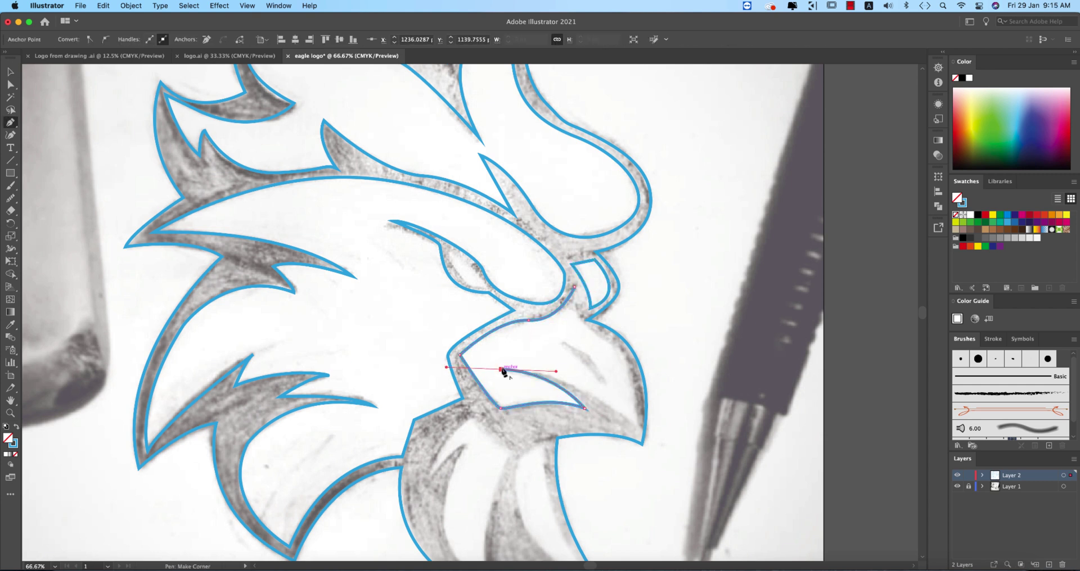
left_click_drag(637, 428, 705, 495)
left_click(637, 427)
left_click_drag(584, 326, 579, 258)
left_click(585, 326)
mouse_move(556, 381)
left_mouse_down()
mouse_move(590, 250)
mouse_move(567, 374)
mouse_move(634, 409)
left_mouse_up()
Draw a curved line inside the beak and a closed lower feather shape.
left_click(574, 336)
left_click_drag(533, 448, 576, 313)
left_click(484, 373, "super")
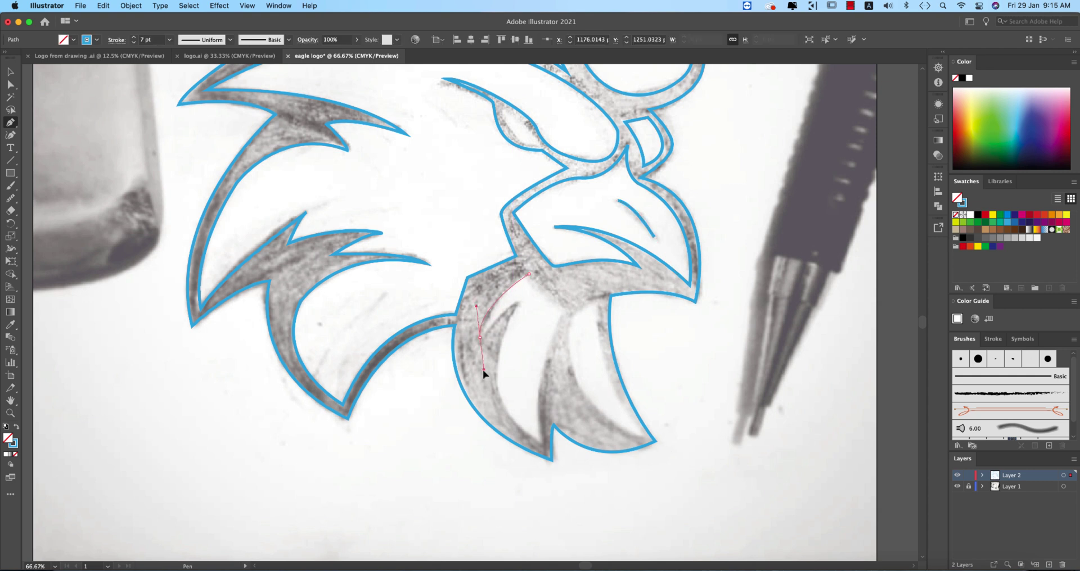
left_click(516, 303)
left_click_drag(538, 443, 620, 494)
left_click(539, 442)
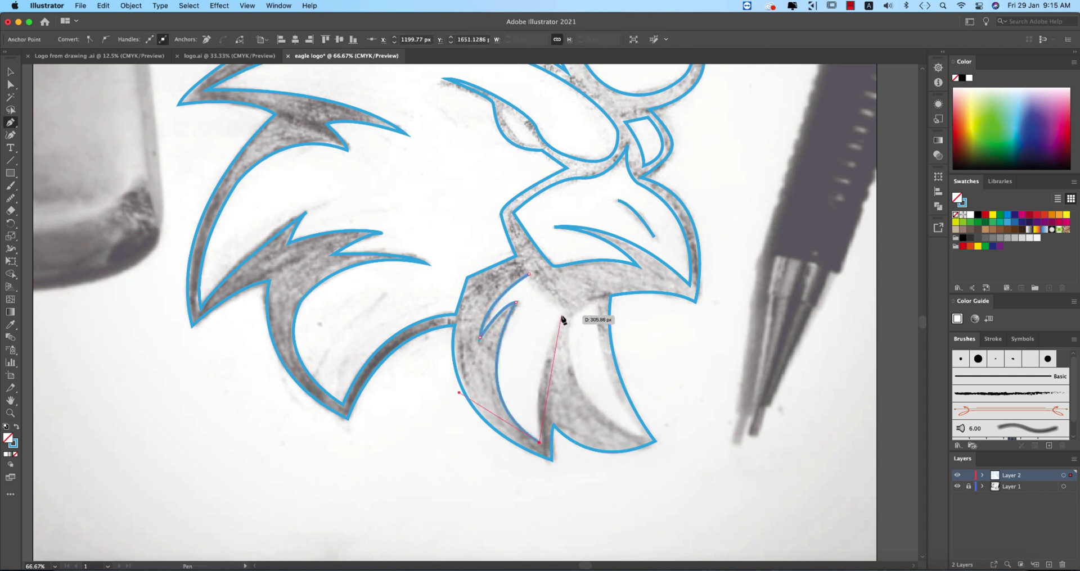
left_click_drag(564, 313, 597, 285)
left_click(564, 313)
left_click_drag(529, 275, 532, 268)
Trace and close one more lower feather path, then deselect the finished paths.
left_click(594, 299)
left_click(569, 317)
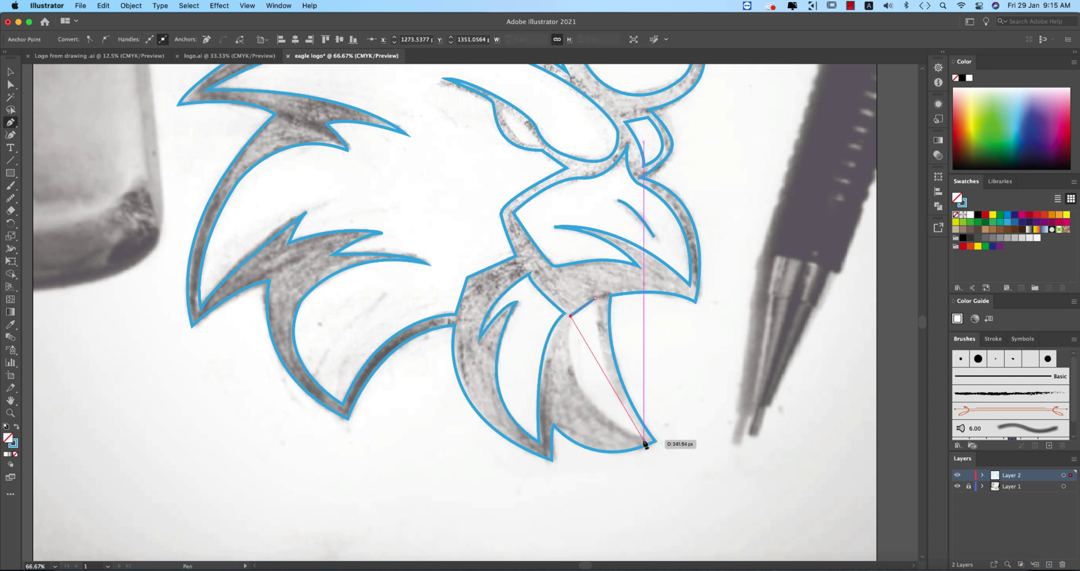
mouse_move(641, 436)
left_mouse_down()
mouse_move(731, 450)
mouse_move(737, 472)
left_mouse_up()
left_click(641, 436)
left_click_drag(595, 298, 616, 220)
scroll(658, 325, "down", 3)
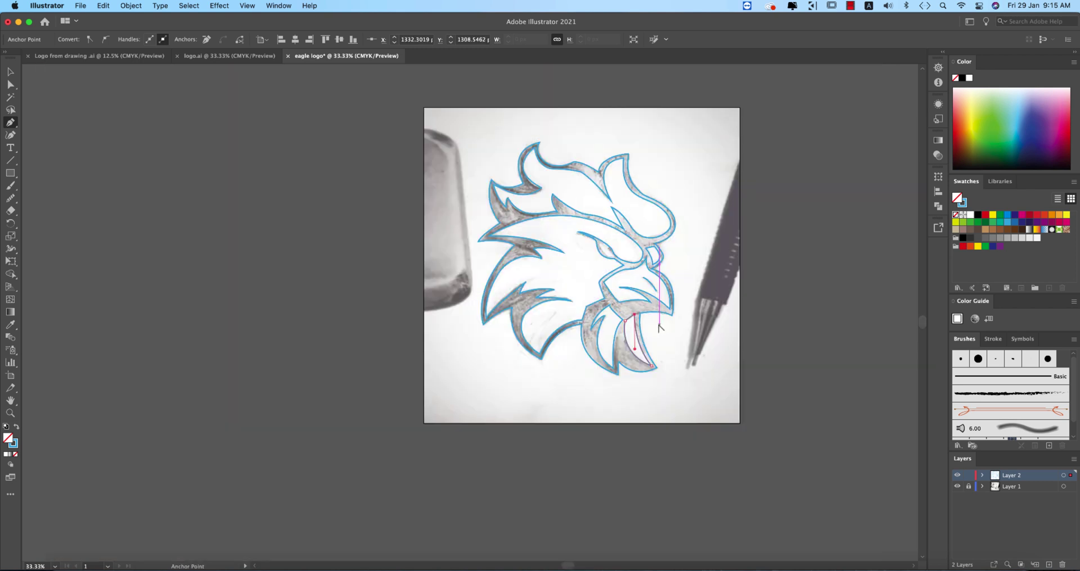
key("v")
left_click(703, 383)
Select all the traced eagle outlines and group them.
scroll(677, 371, "up", 2)
left_click_drag(684, 370, 736, 510)
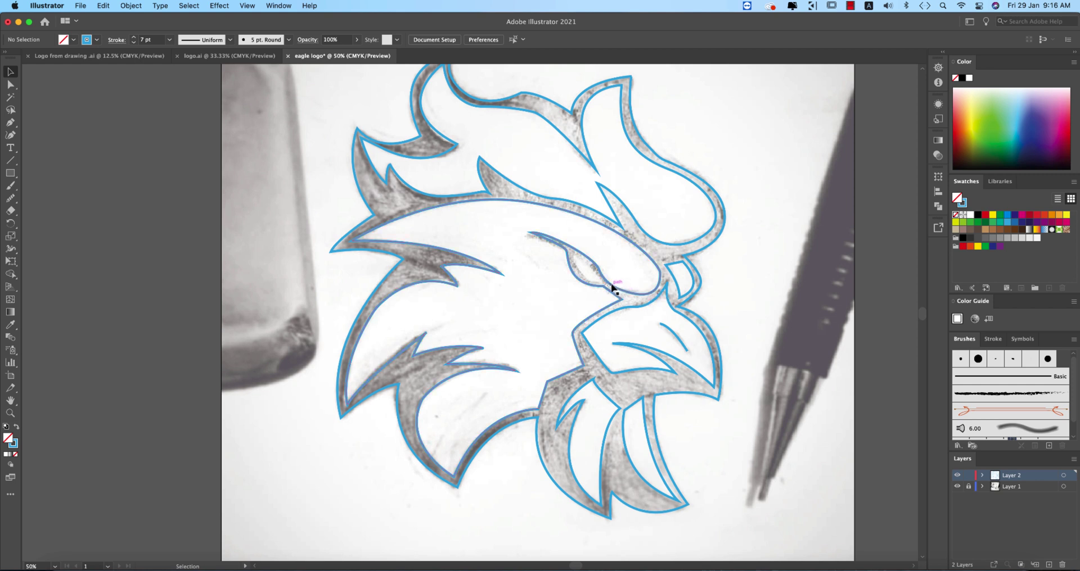
scroll(622, 293, "down", 3)
left_click_drag(538, 186, 405, 355)
key("super+g")
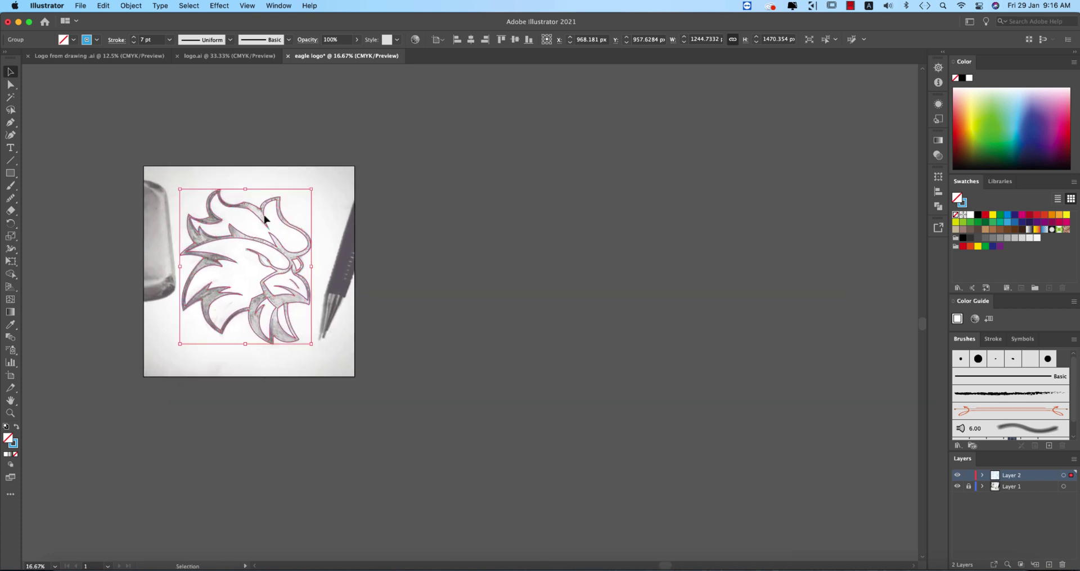
Draw a second artboard beside the sketch and ungroup the eagle outlines on it.
left_click(7, 377)
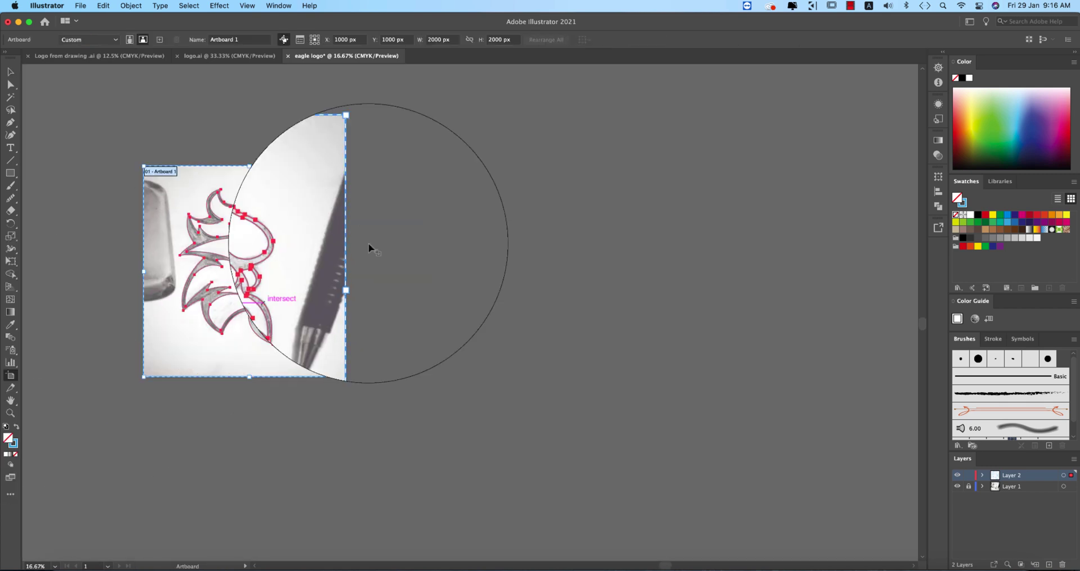
left_click_drag(385, 166, 621, 374)
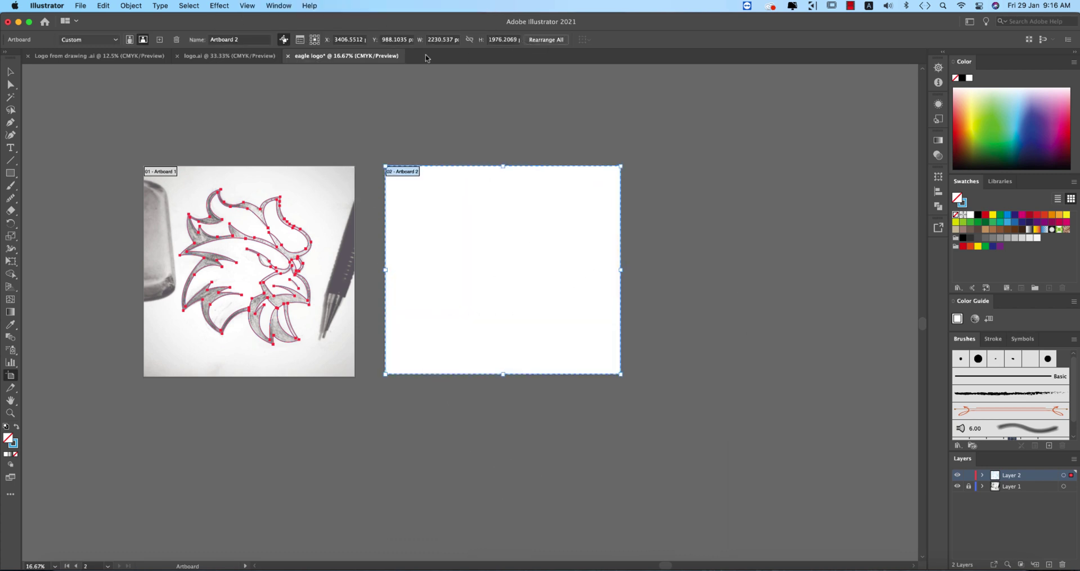
left_click(456, 40)
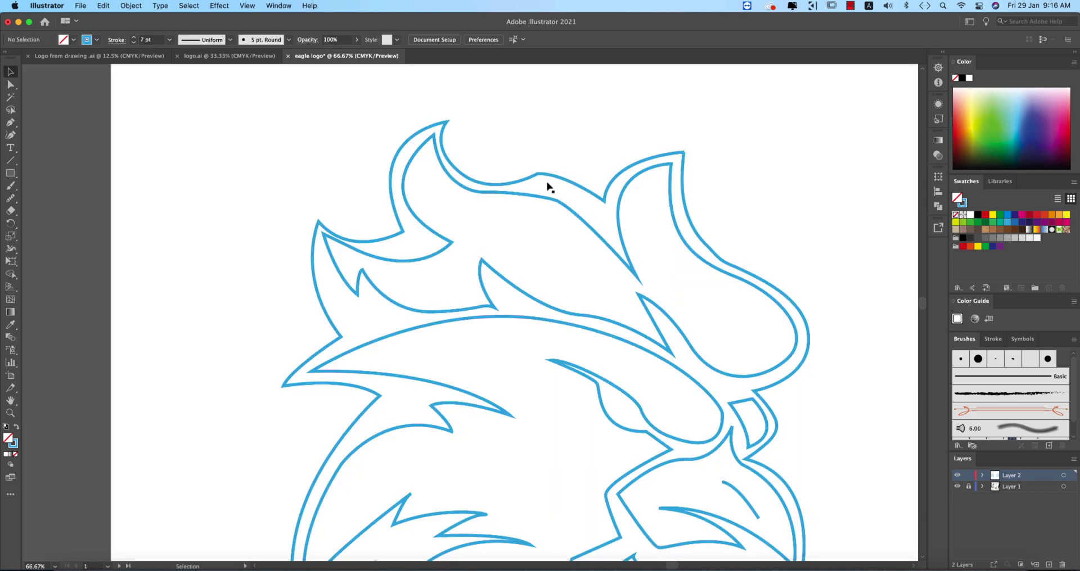
left_click(549, 176)
right_click(545, 174)
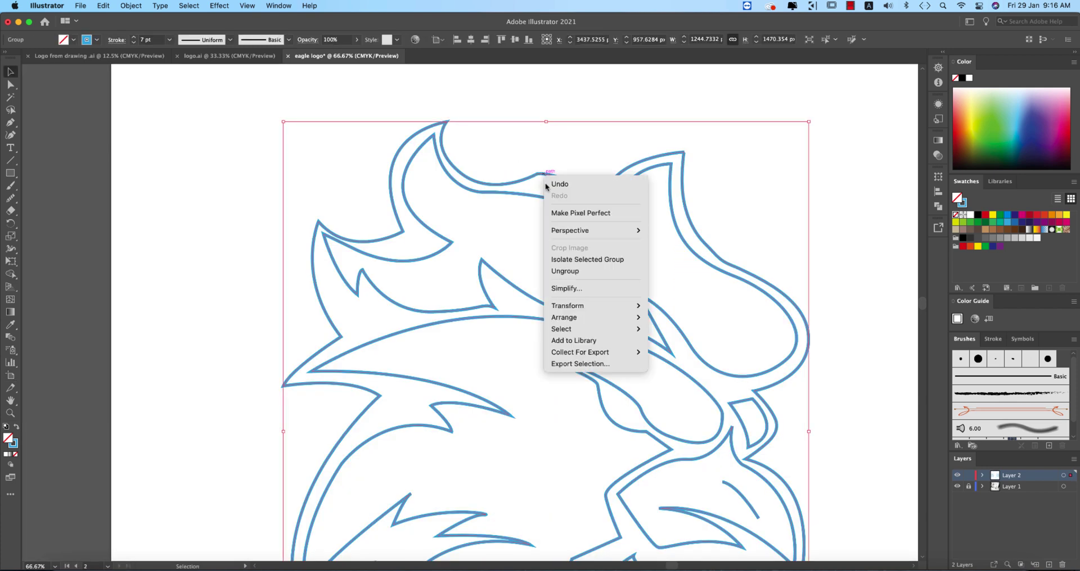
left_click(565, 271)
left_click(848, 193)
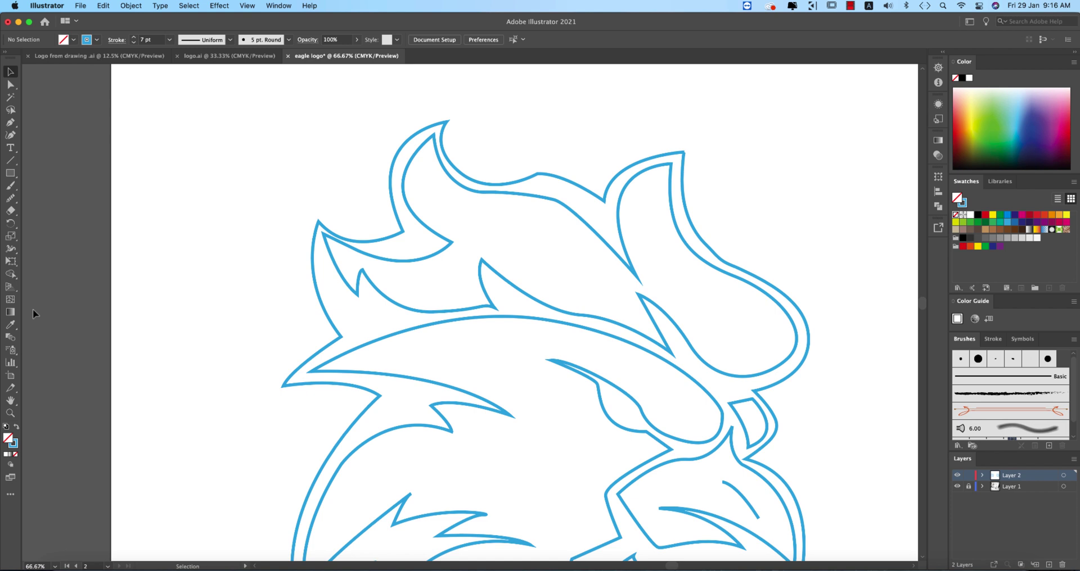
Smooth the outer eagle outline with the Smooth tool.
left_click(14, 197)
left_click(557, 197)
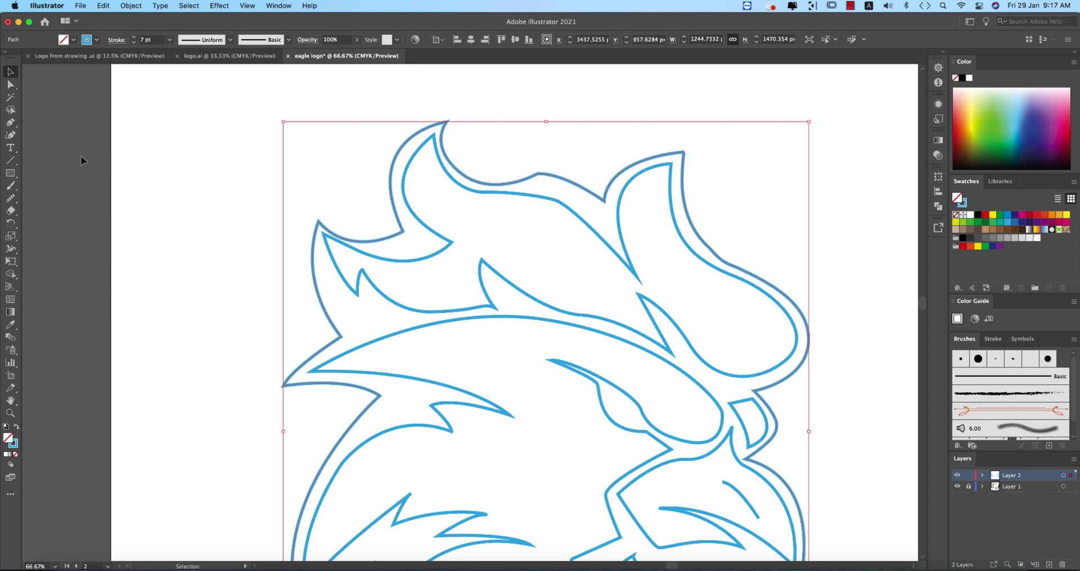
left_click(8, 198)
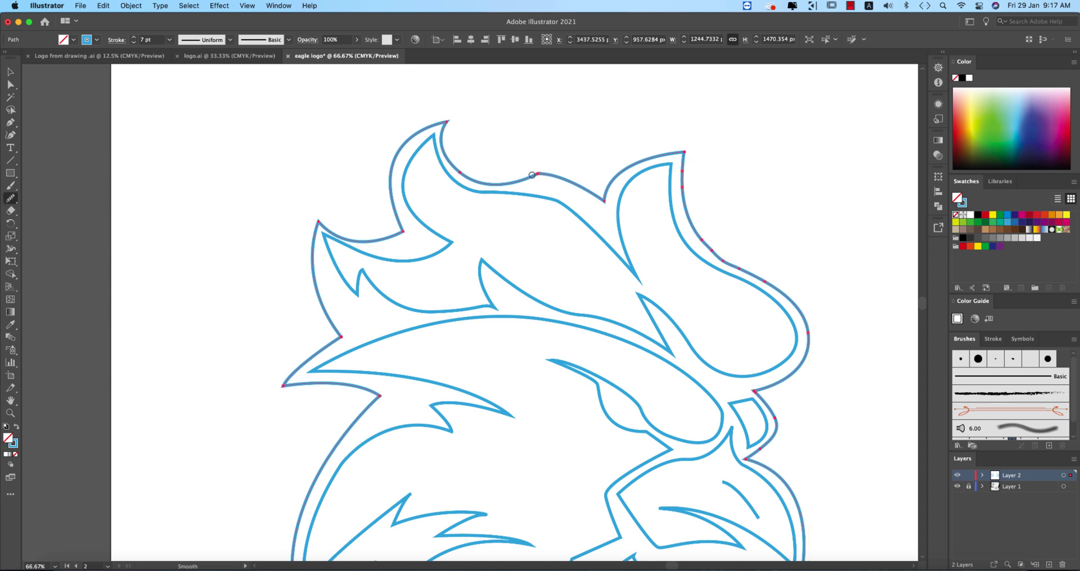
scroll(503, 192, "down", 5)
scroll(503, 192, "right", 1)
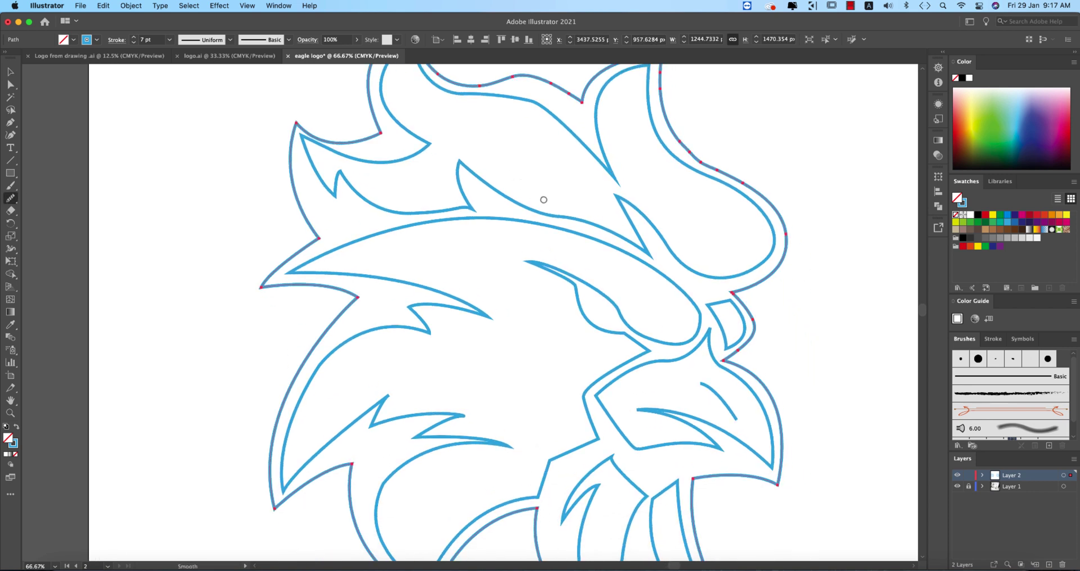
key("v")
left_click(550, 202)
Drag an anchor handle to reshape the lower feather curve on the inner outline.
left_click_drag(558, 264, 574, 206)
left_click_drag(491, 262, 527, 229)
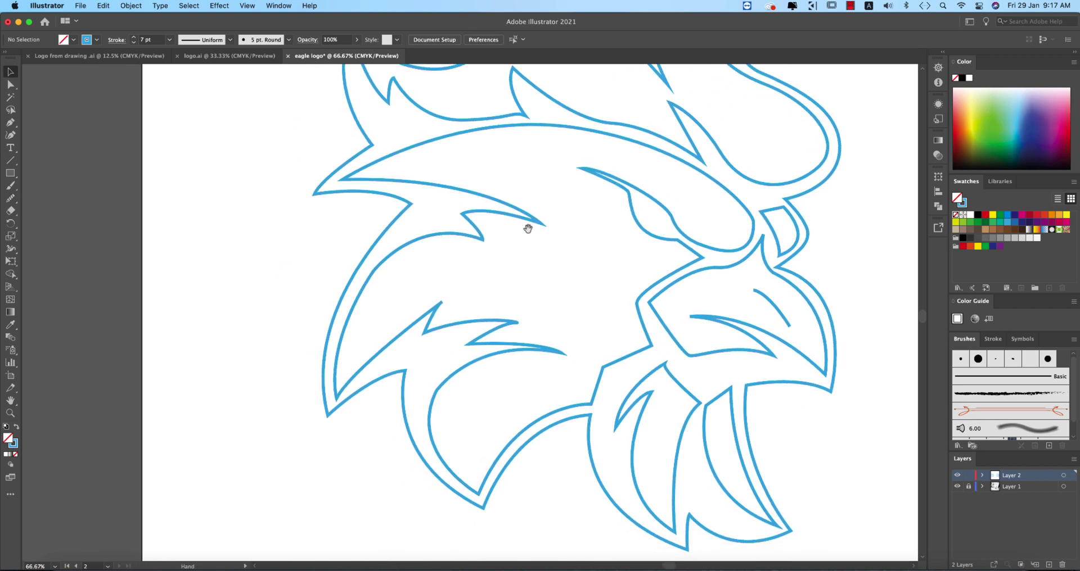
left_click(407, 334)
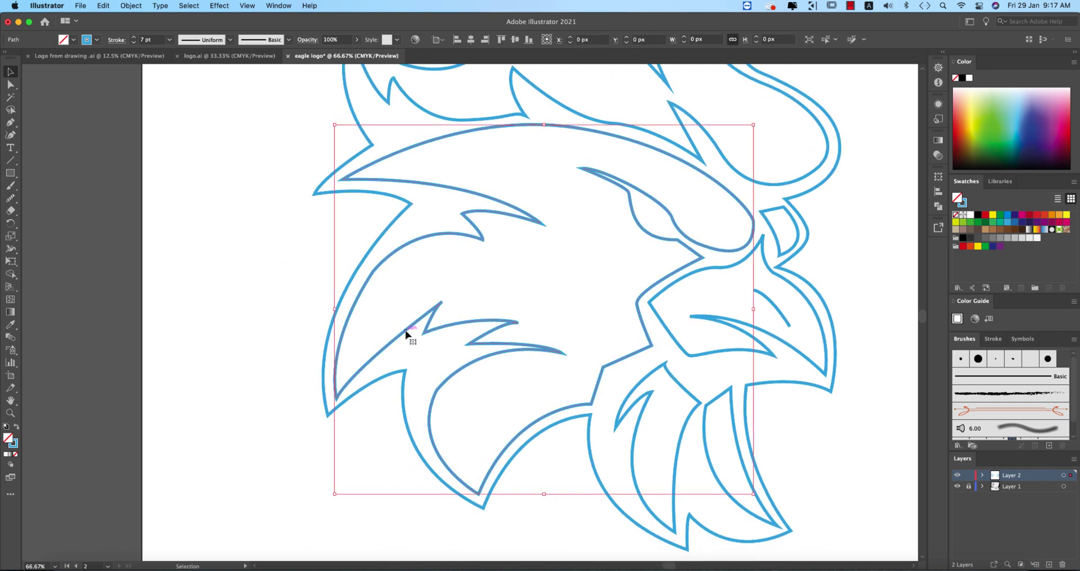
key("a")
left_click(442, 303)
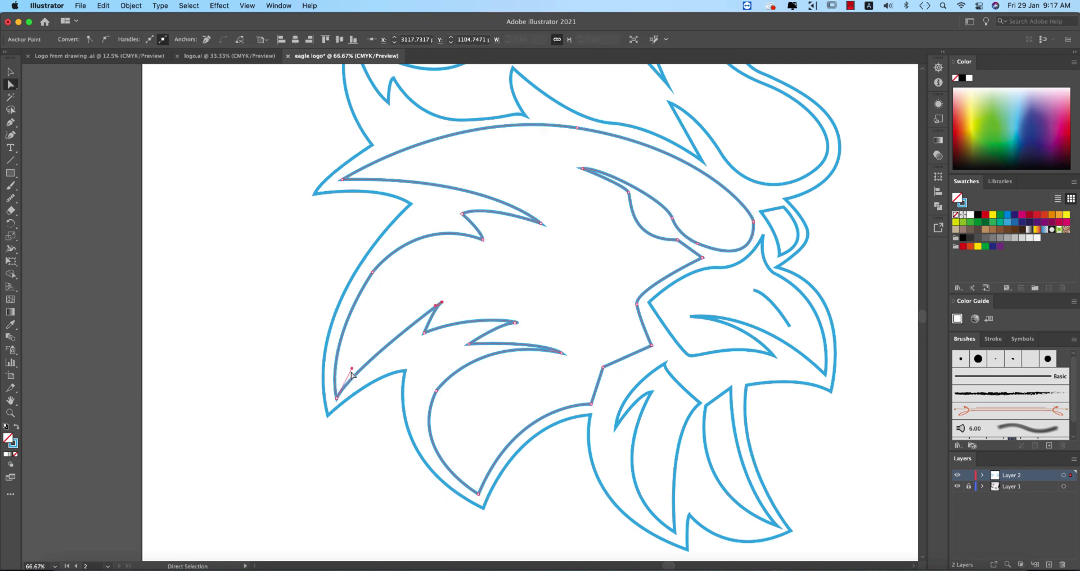
left_click_drag(352, 369, 354, 333)
left_click(518, 254)
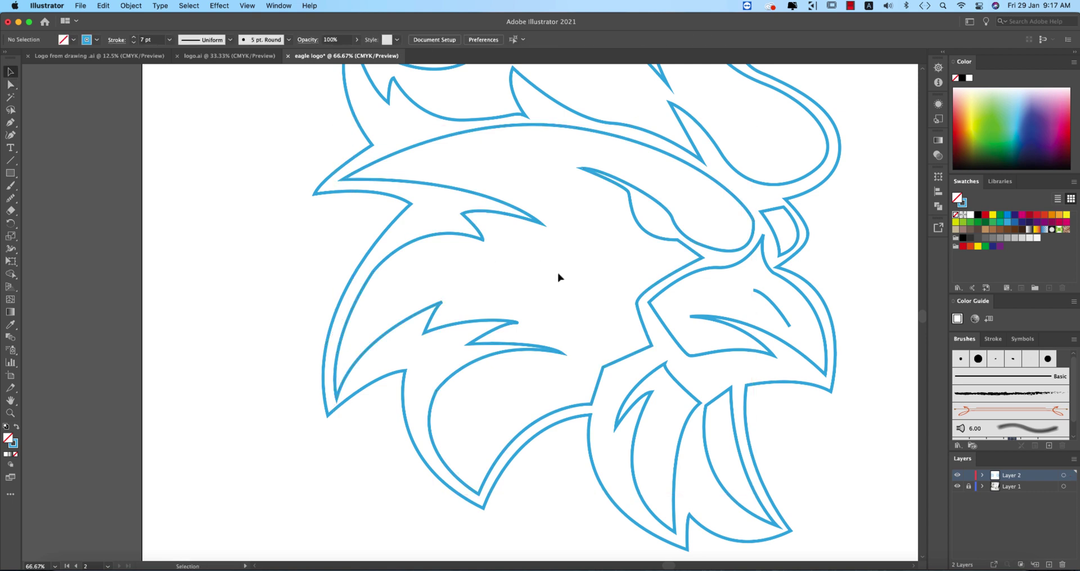
left_click_drag(556, 277, 512, 385)
scroll(513, 387, "down", 1)
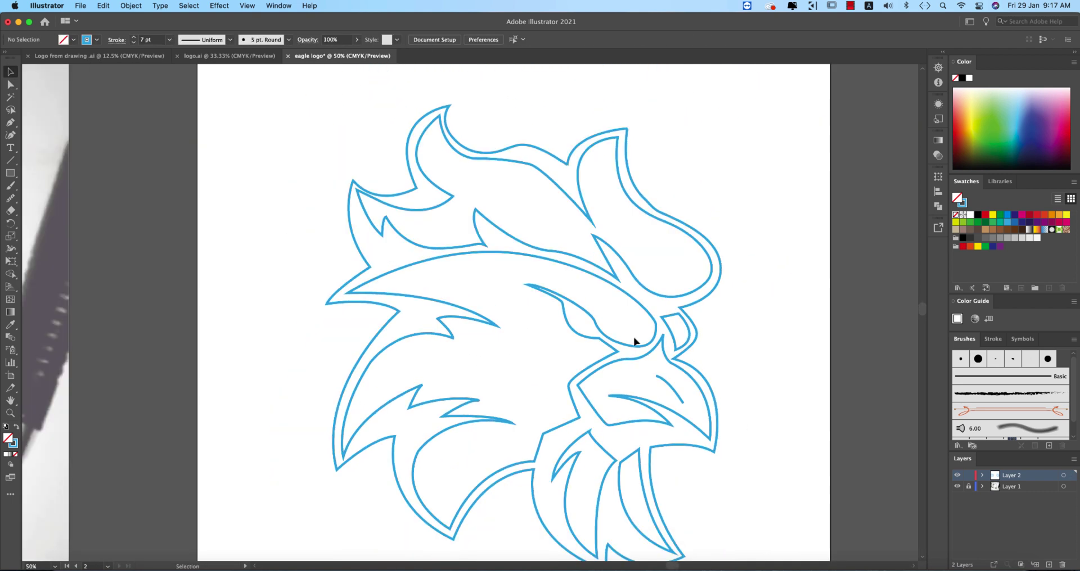
left_click(711, 299)
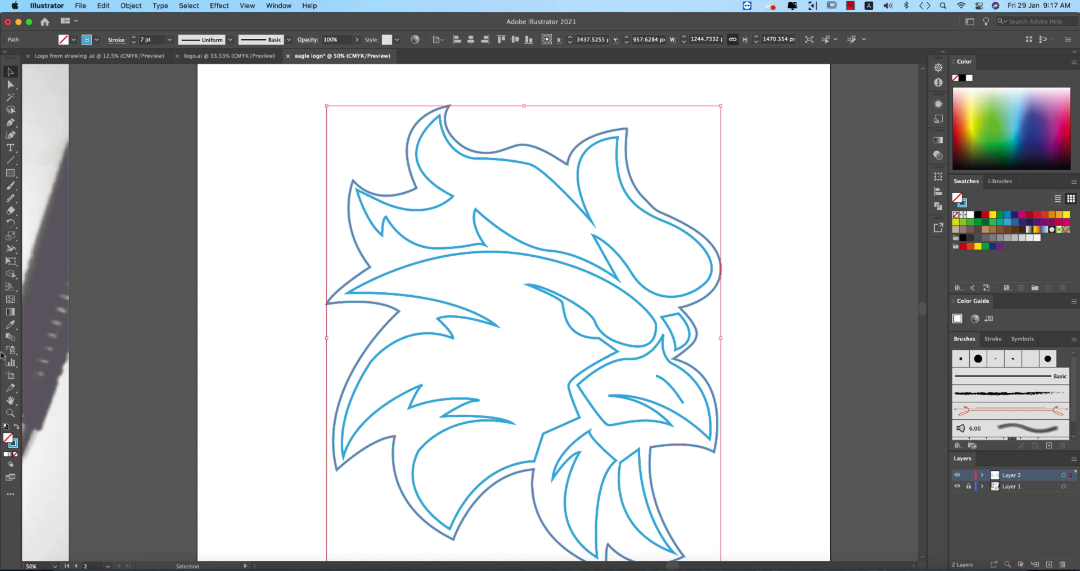
Give the outer outline a solid fill with no stroke, send it backward, and apply a gradient.
left_click(16, 426)
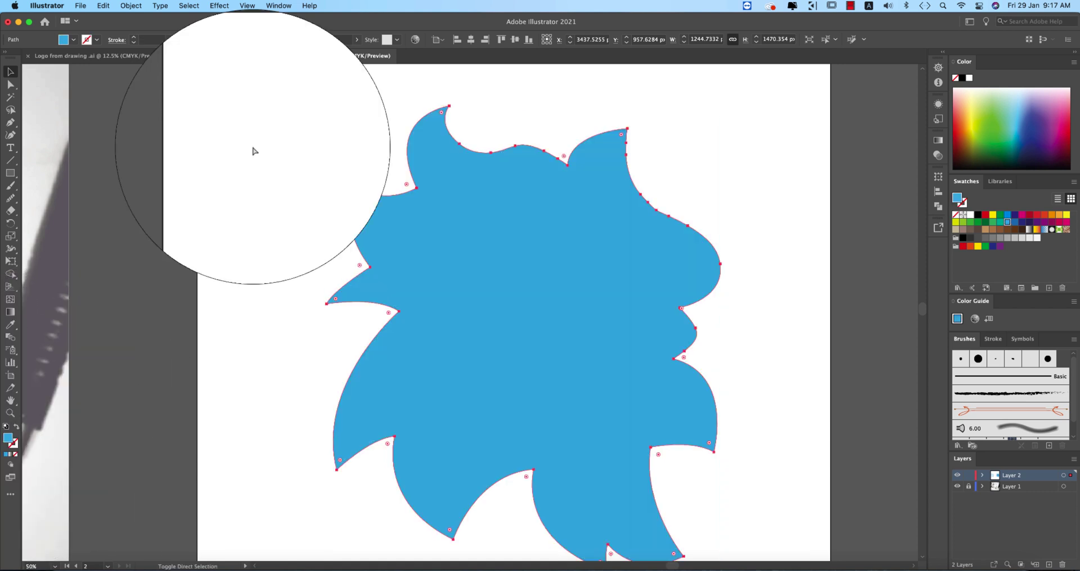
key("super+shift+bracketleft")
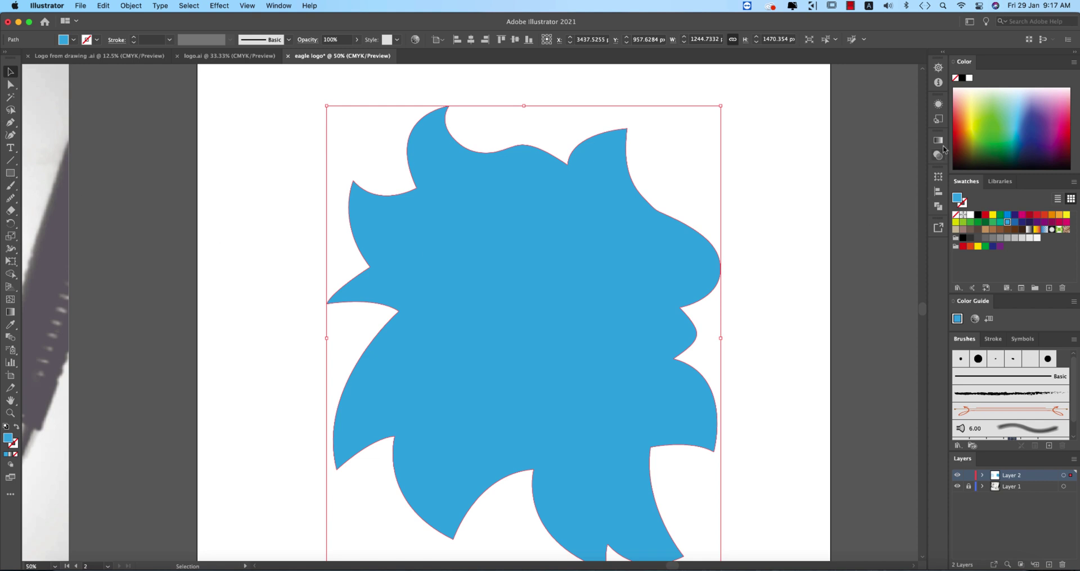
left_click(938, 140)
left_click(808, 158)
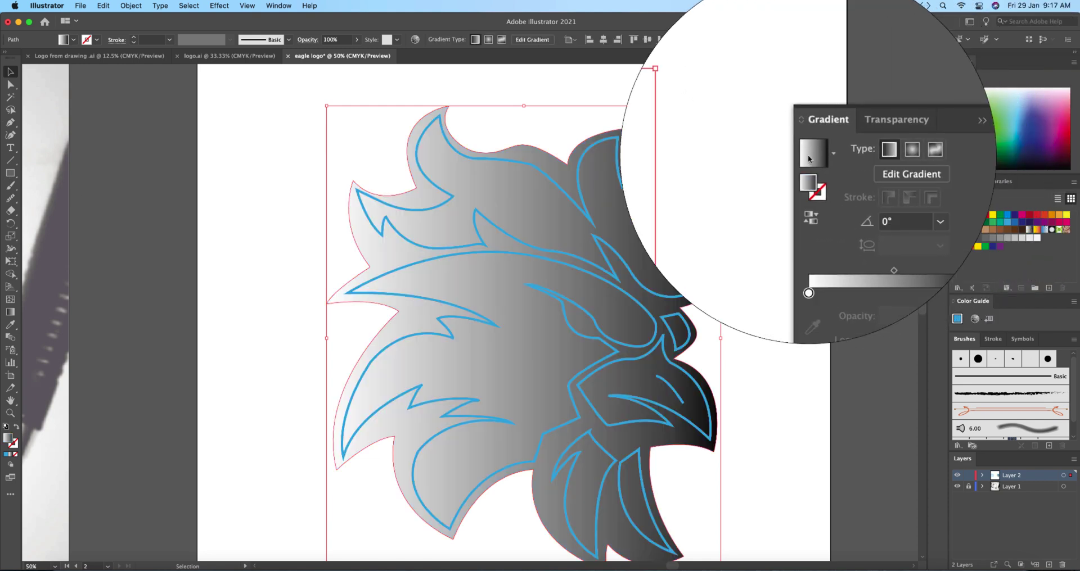
Set the gradient stops to magenta and dark purple at 90°, reversed so magenta sits on top.
double_click(809, 235)
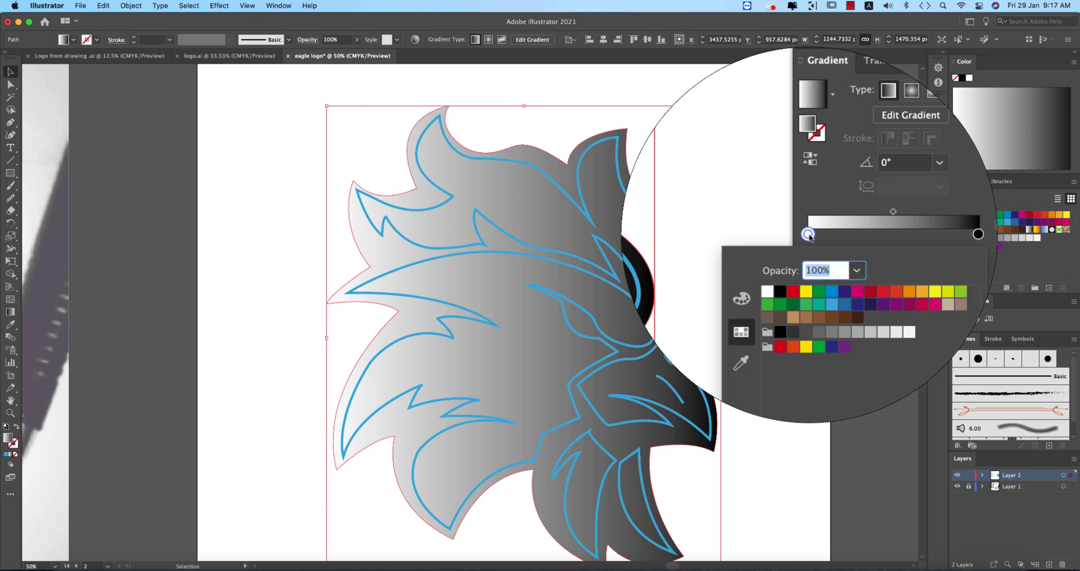
left_click(866, 275)
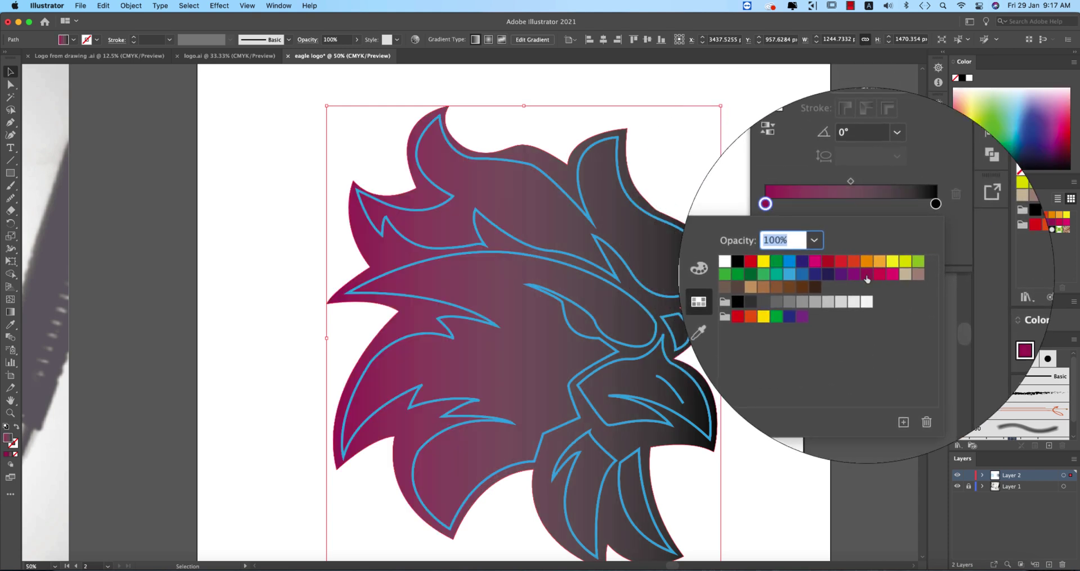
double_click(906, 236)
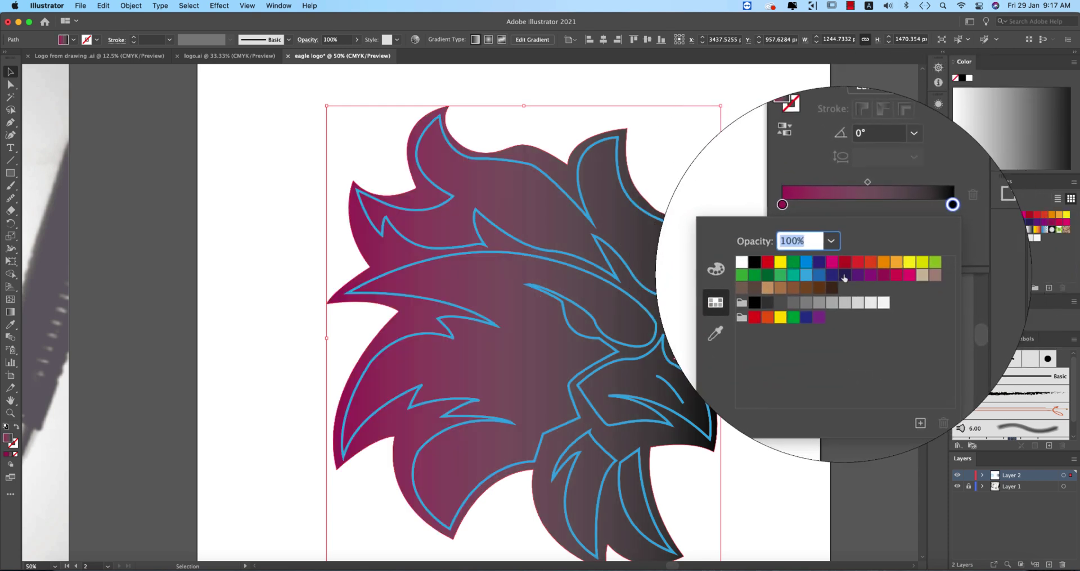
left_click(844, 277)
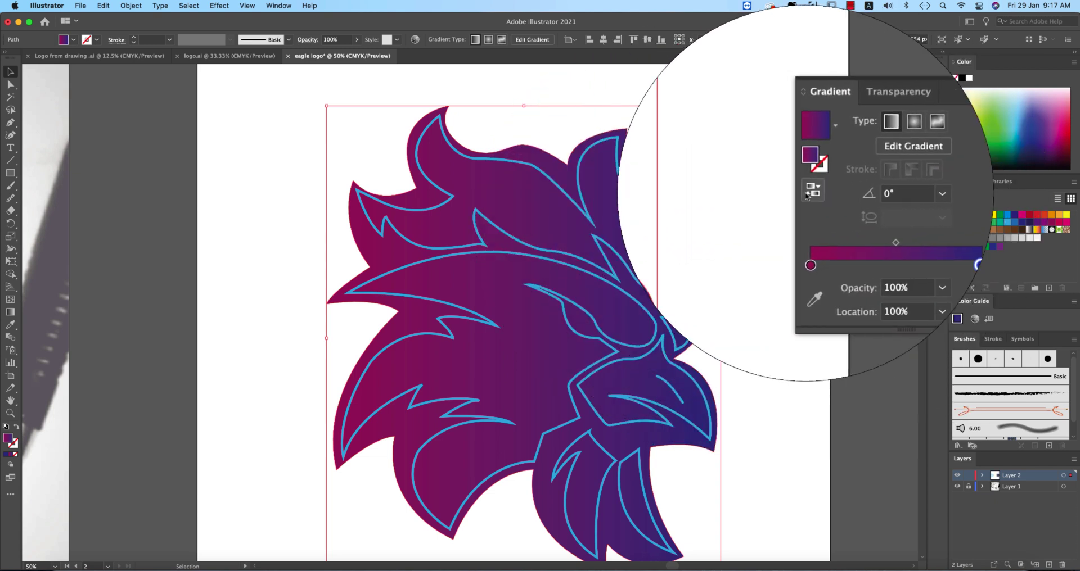
left_click_drag(857, 194, 822, 194)
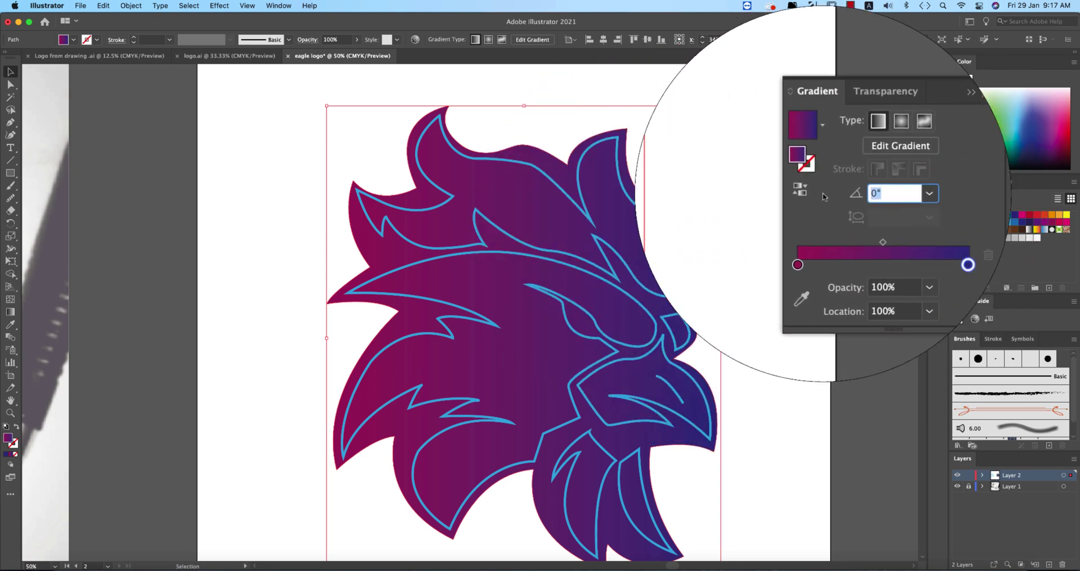
type("90")
key("Return")
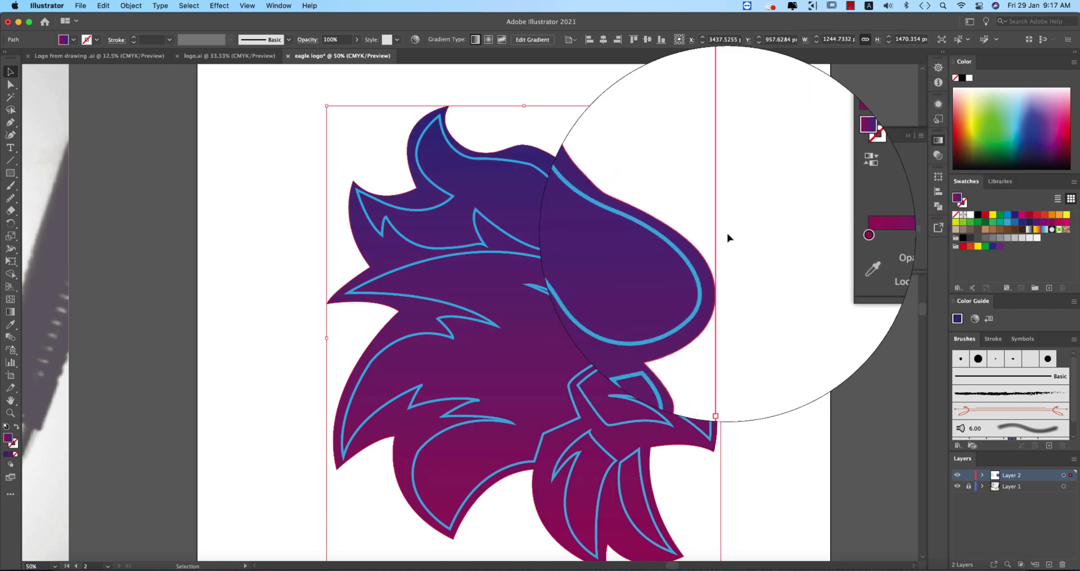
left_click(727, 233)
left_click(662, 253)
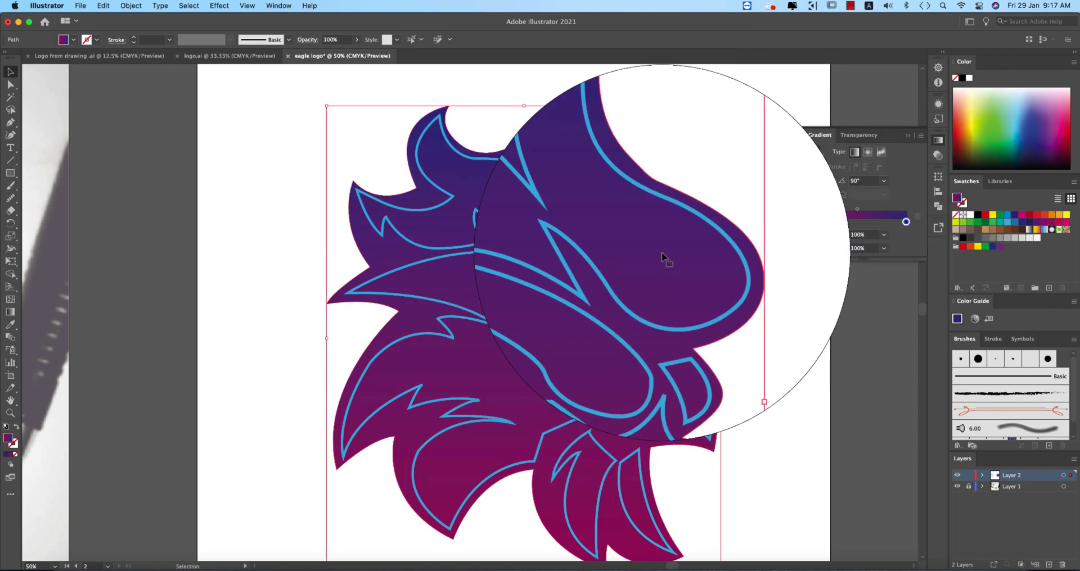
left_click(808, 194)
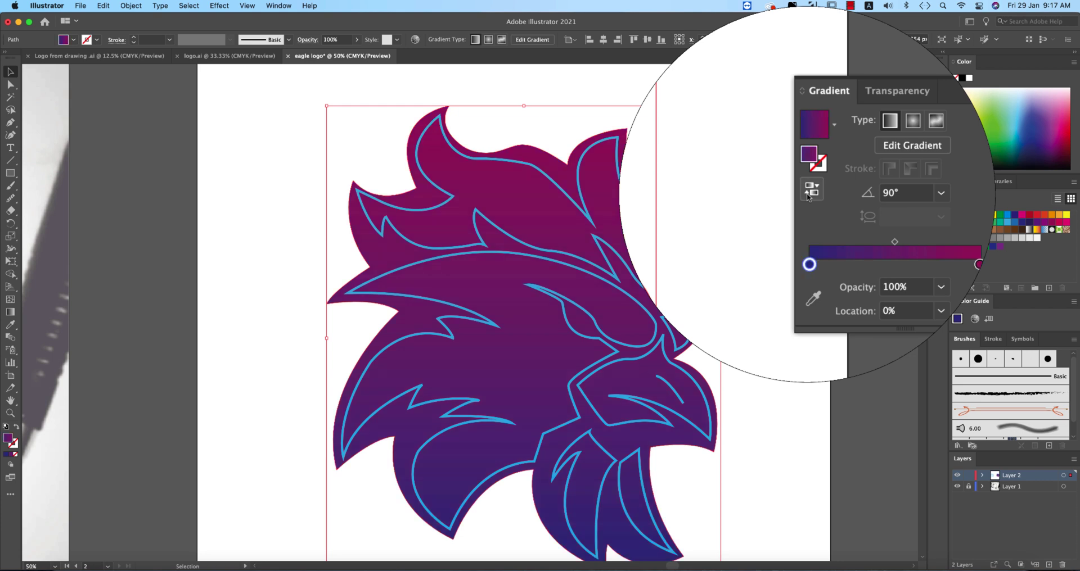
Turn the five blue outline paths (head, nostril, beak, left wattle) into white-filled shapes without stroke.
left_click(712, 264)
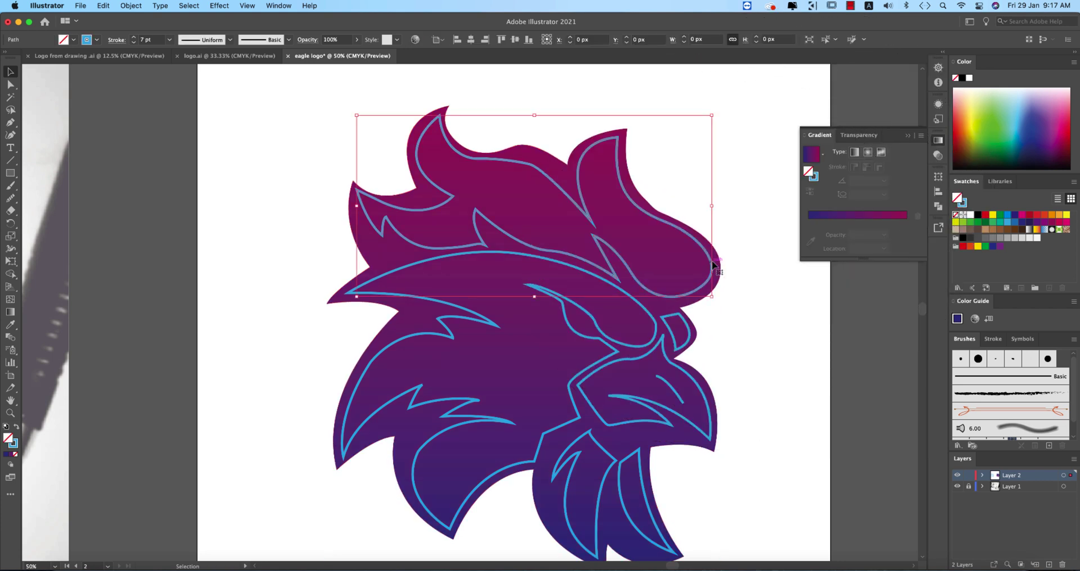
left_click(654, 318, "shift")
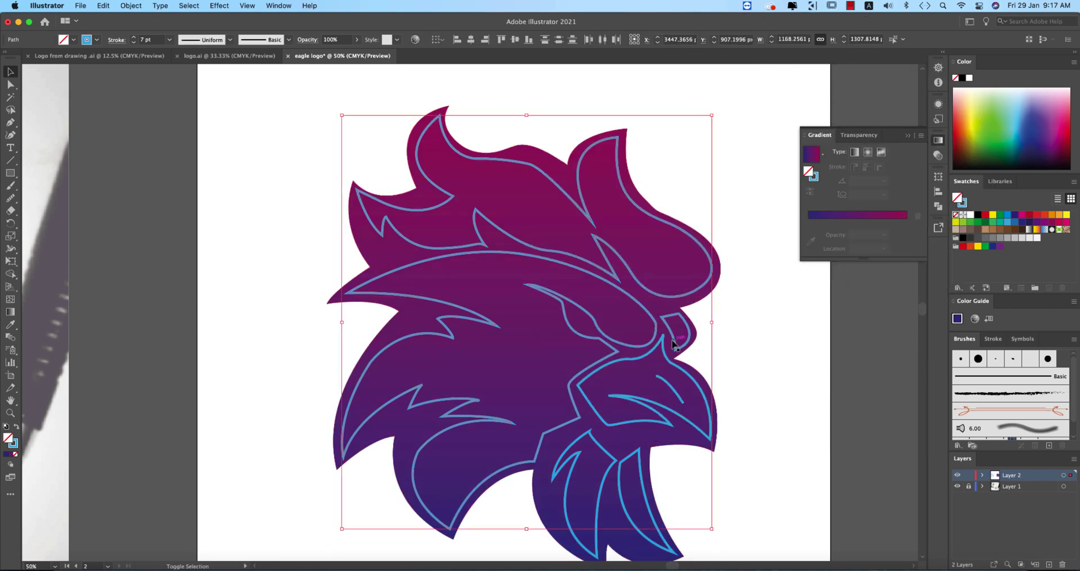
left_click(672, 341, "shift")
left_click(670, 360, "shift")
left_click(614, 460, "shift")
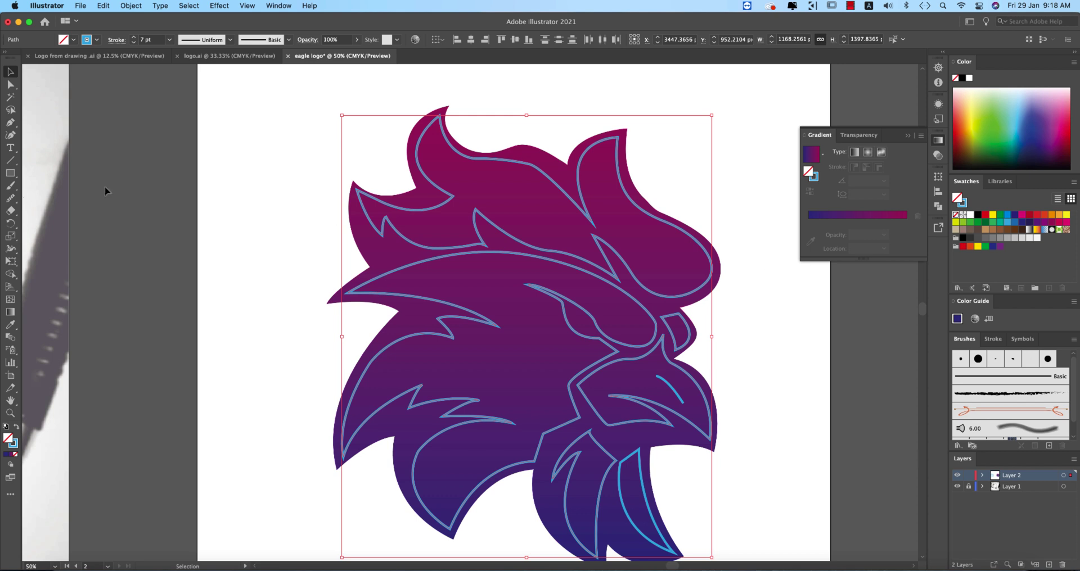
left_click(16, 426)
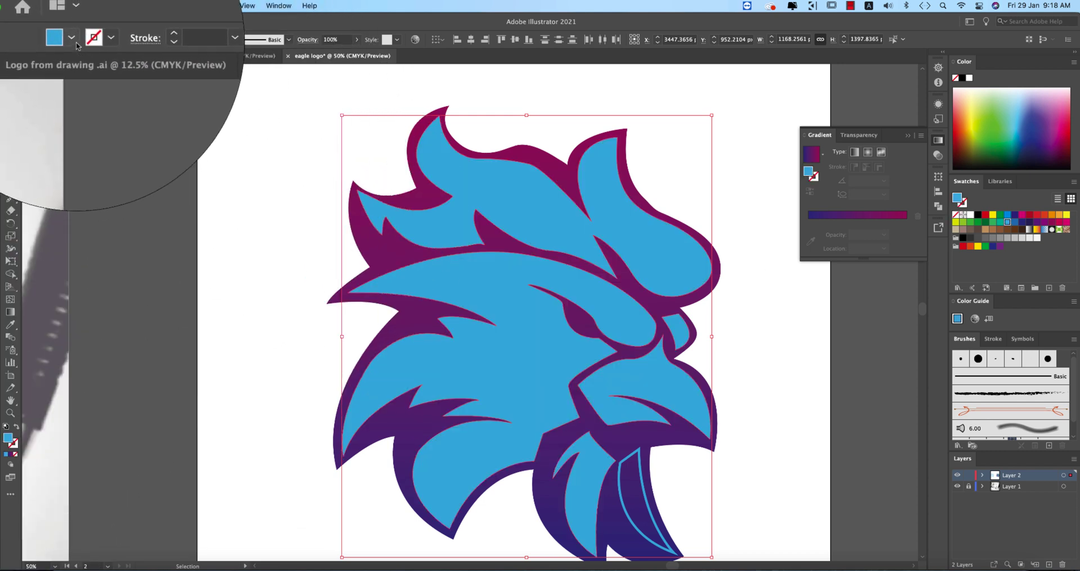
left_click(21, 58)
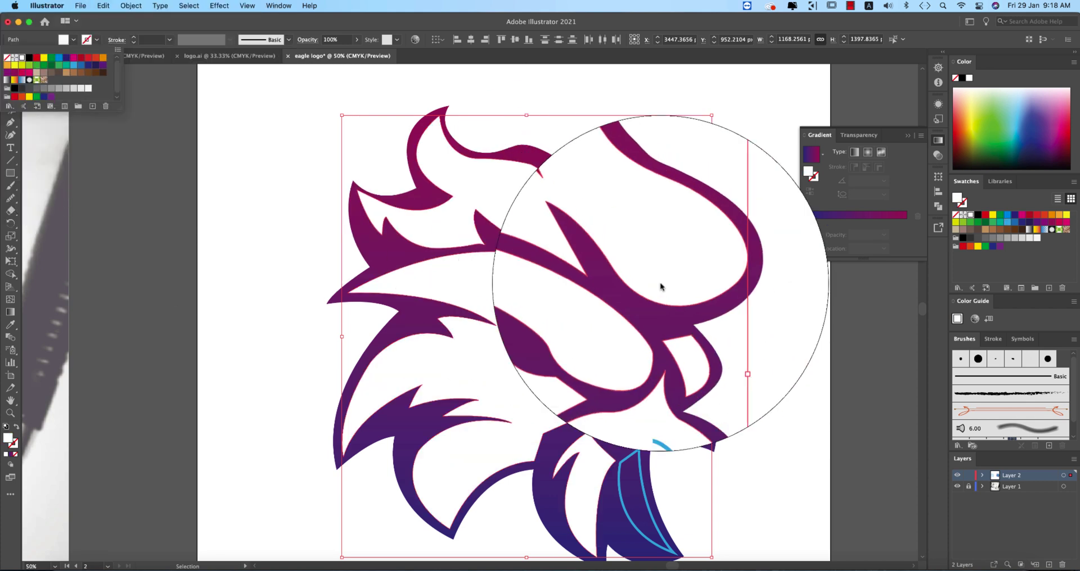
scroll(766, 339, "down", 4)
scroll(766, 339, "right", 3)
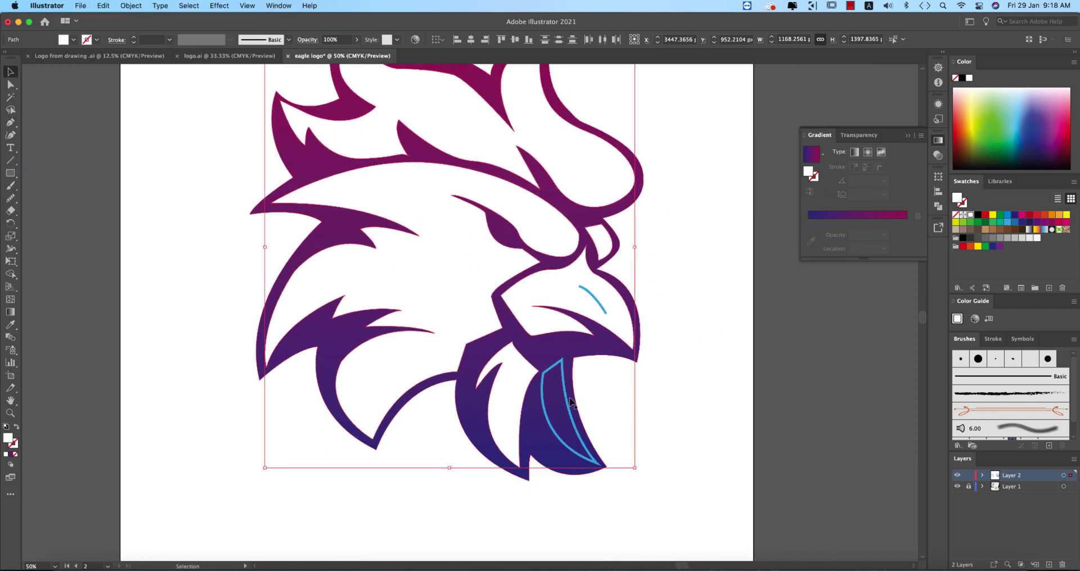
left_click(569, 404)
Eyedropper the white fill onto the inner beak path.
key("i")
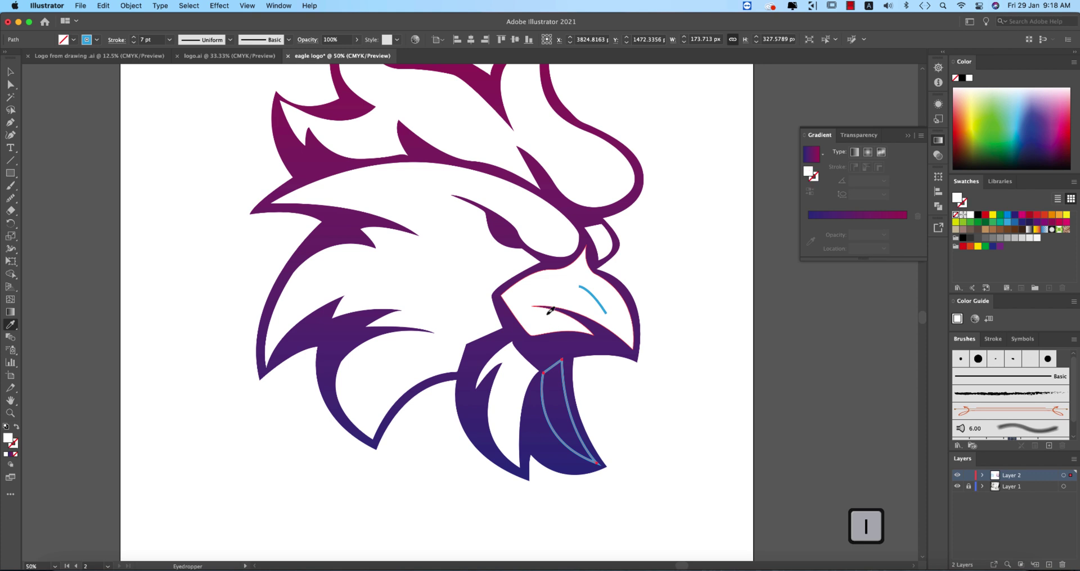
left_click(545, 302)
left_click(9, 72)
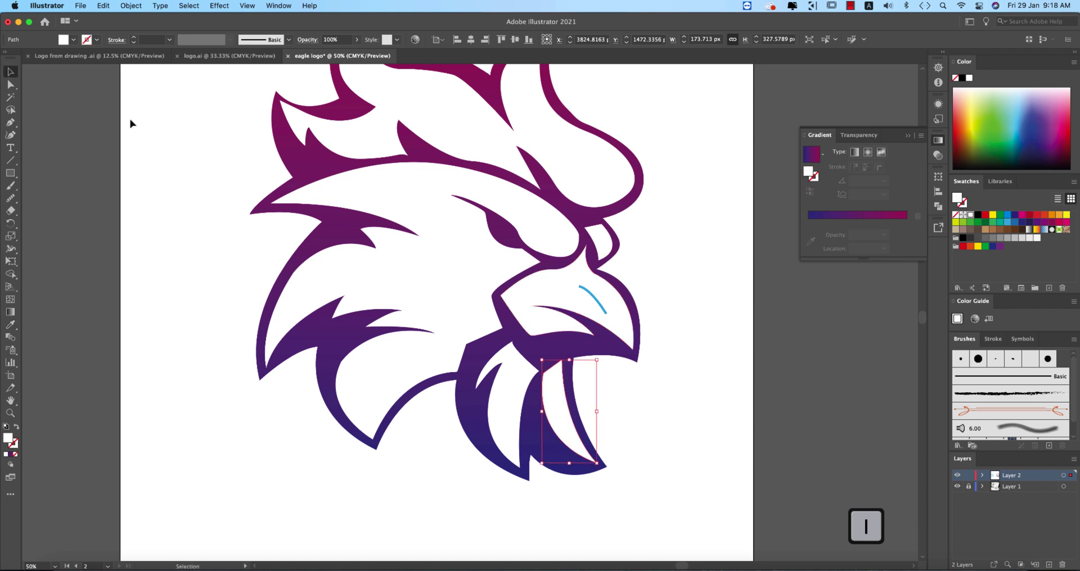
left_click(734, 318)
Delete the blue eye stroke and redraw the eye as a closed crescent with the Pen tool.
scroll(603, 324, "up", 3)
left_click(607, 296)
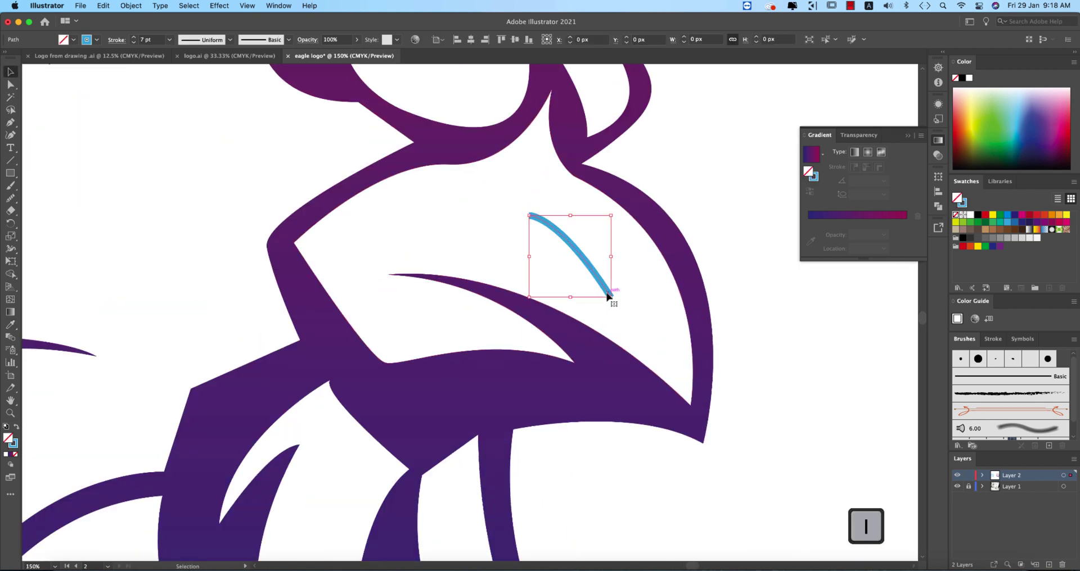
key("Delete")
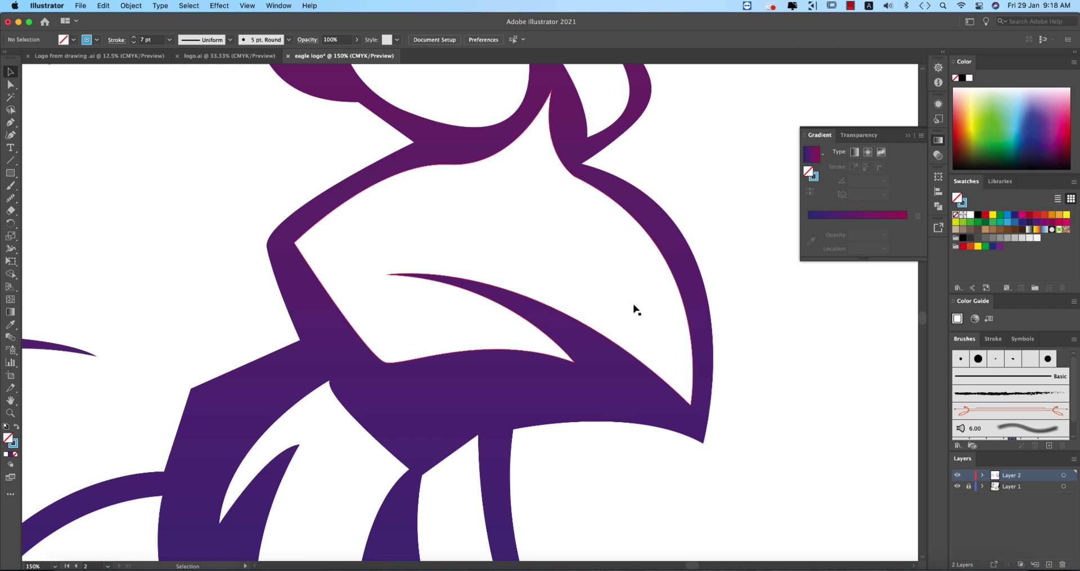
key("p")
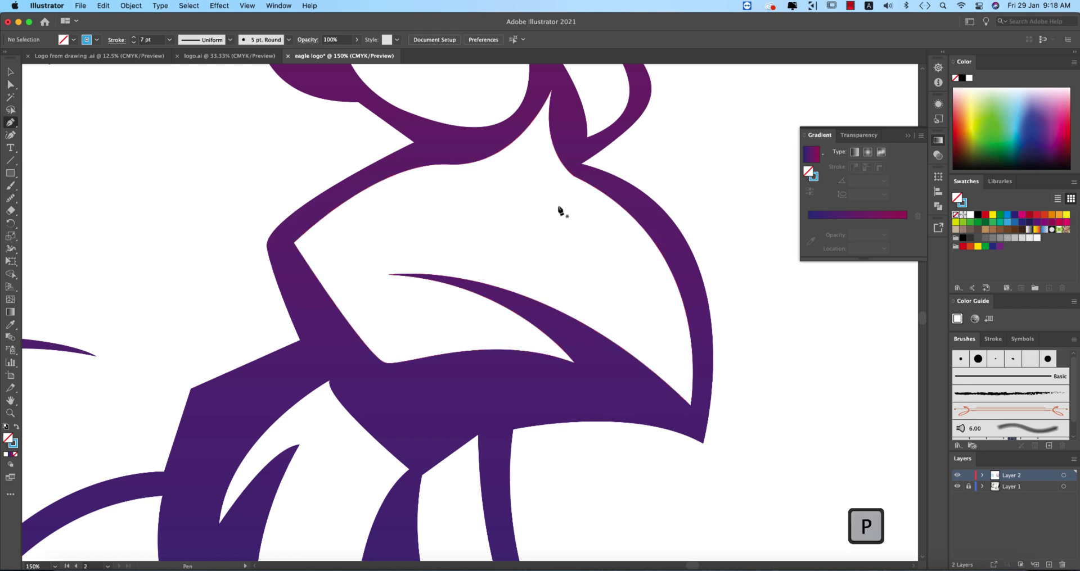
left_click(559, 206)
left_click_drag(673, 338, 687, 410)
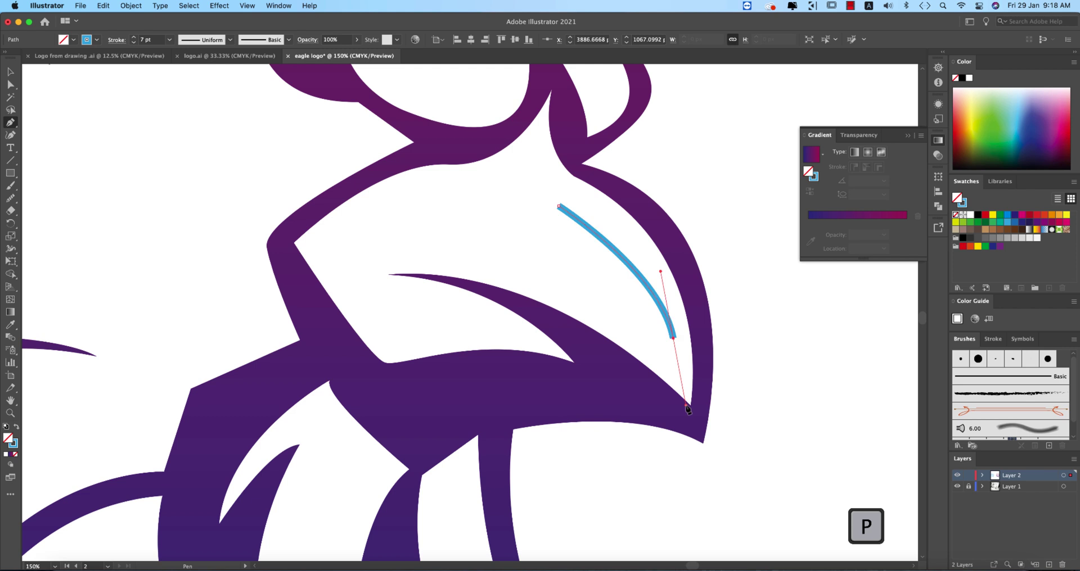
mouse_move(673, 338)
left_mouse_down()
mouse_move(560, 214)
mouse_move(511, 241)
mouse_move(436, 239)
left_mouse_up()
left_click(515, 243)
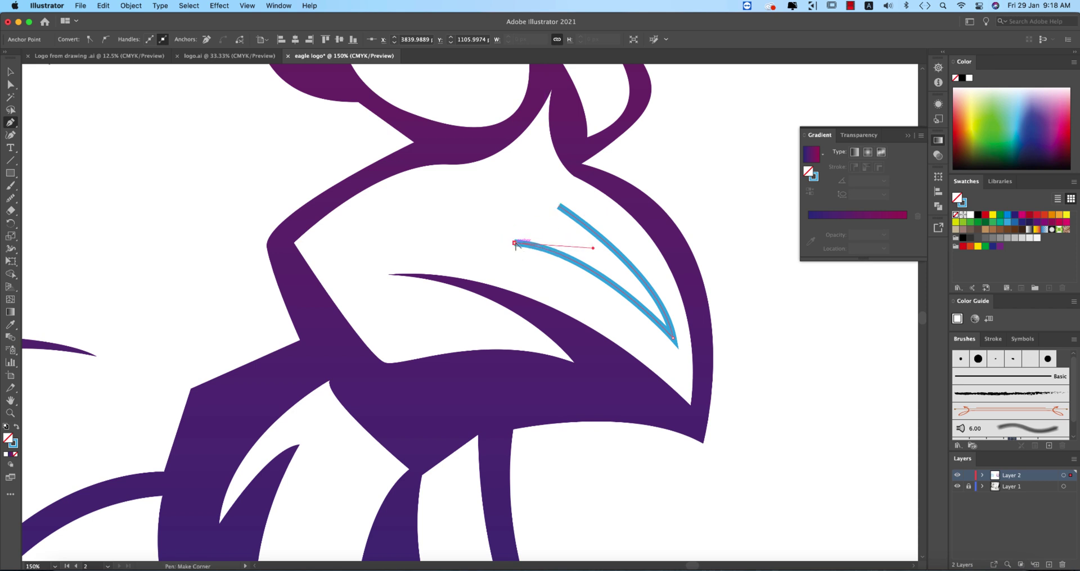
left_click_drag(558, 205, 582, 209)
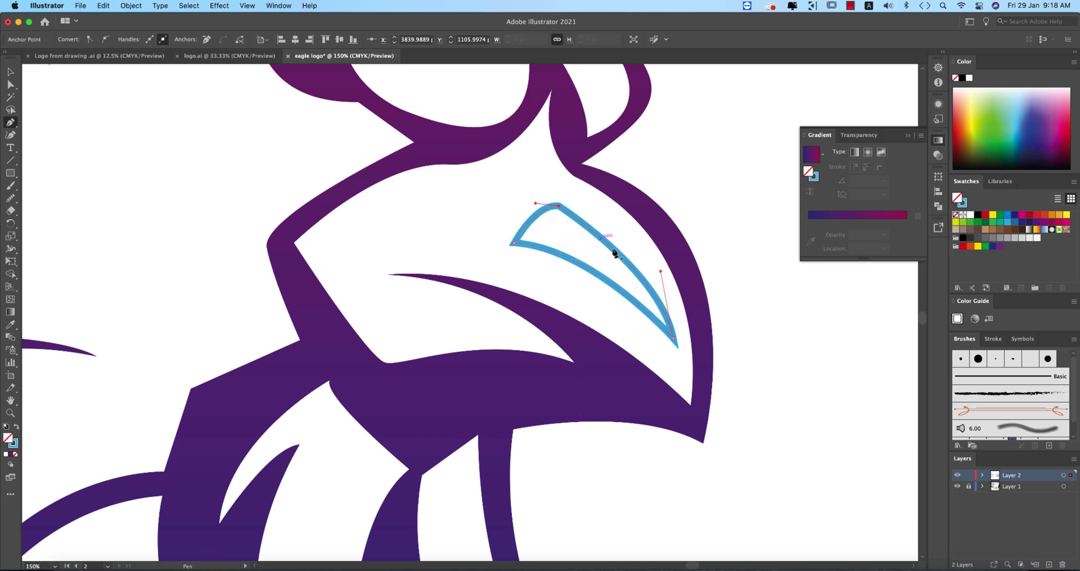
Fill the new eye shape with the outline's magenta-to-purple gradient.
key("i")
left_click(17, 427)
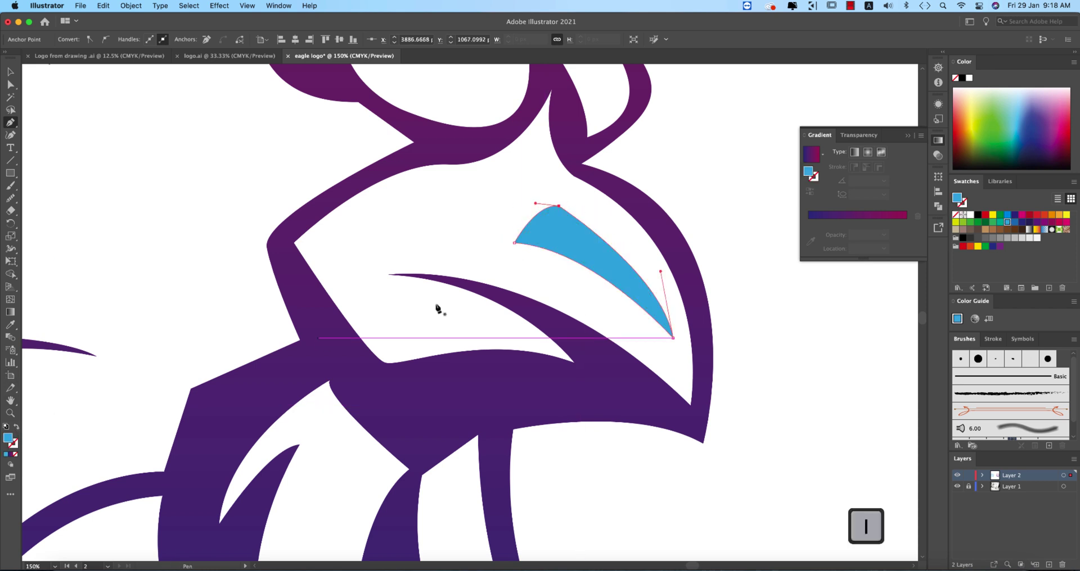
key("i")
left_click(614, 199)
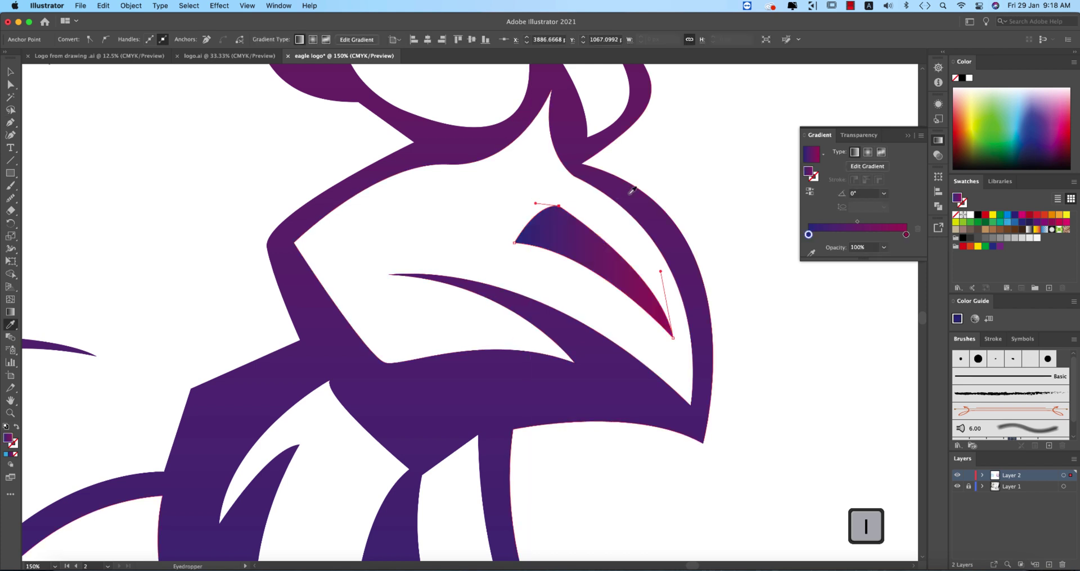
left_click(11, 72)
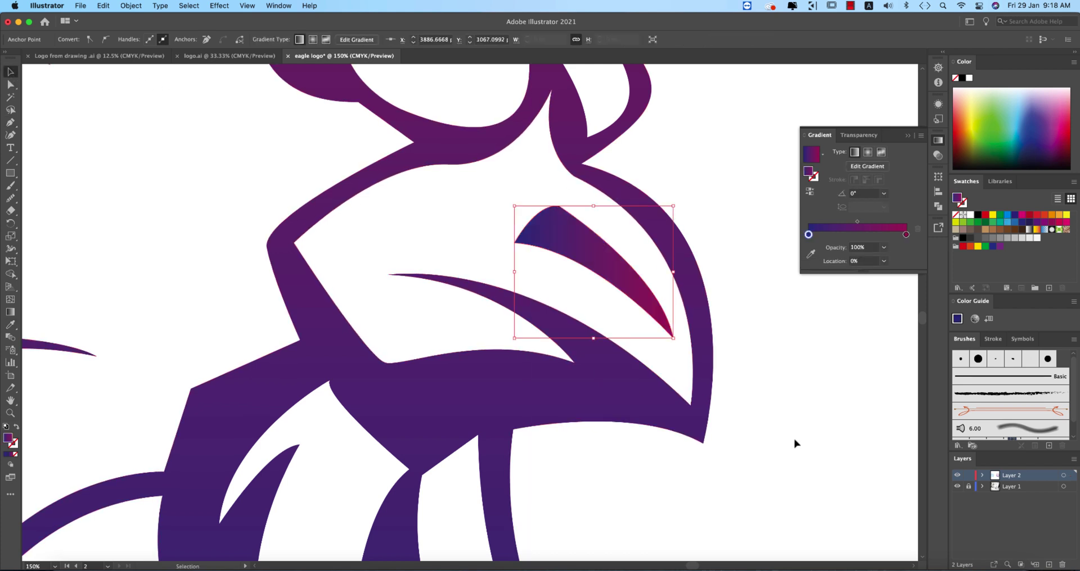
left_click(789, 444)
scroll(757, 448, "down", 5)
Draw a square covering the artboard, send it behind the eagle, and centre it vertically.
scroll(756, 447, "right", 3)
scroll(755, 447, "down", 1)
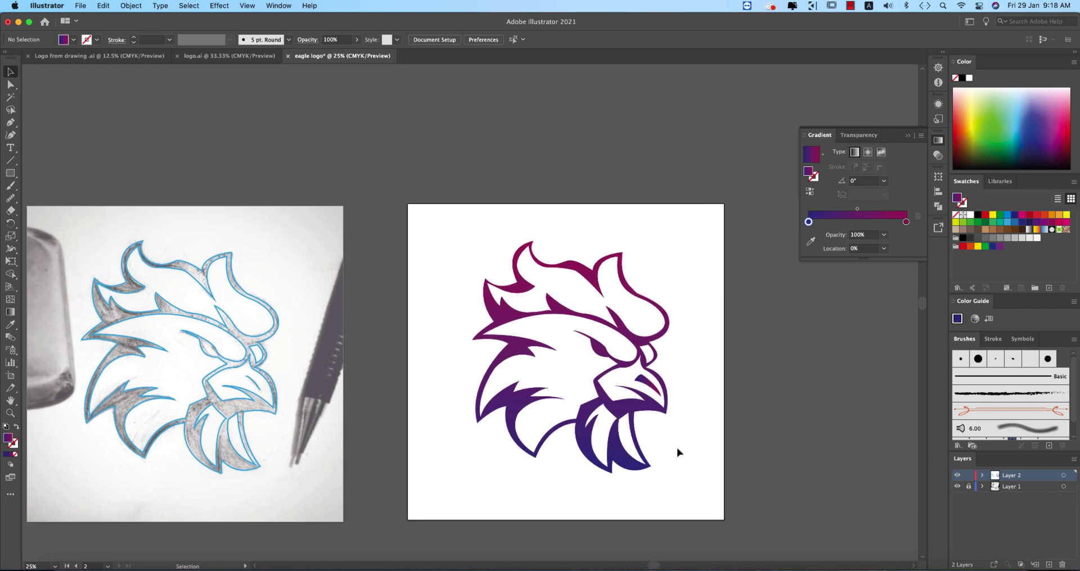
scroll(678, 453, "up", 1)
scroll(678, 453, "down", 1)
left_click_drag(413, 206, 670, 522)
key("super+bracketleft")
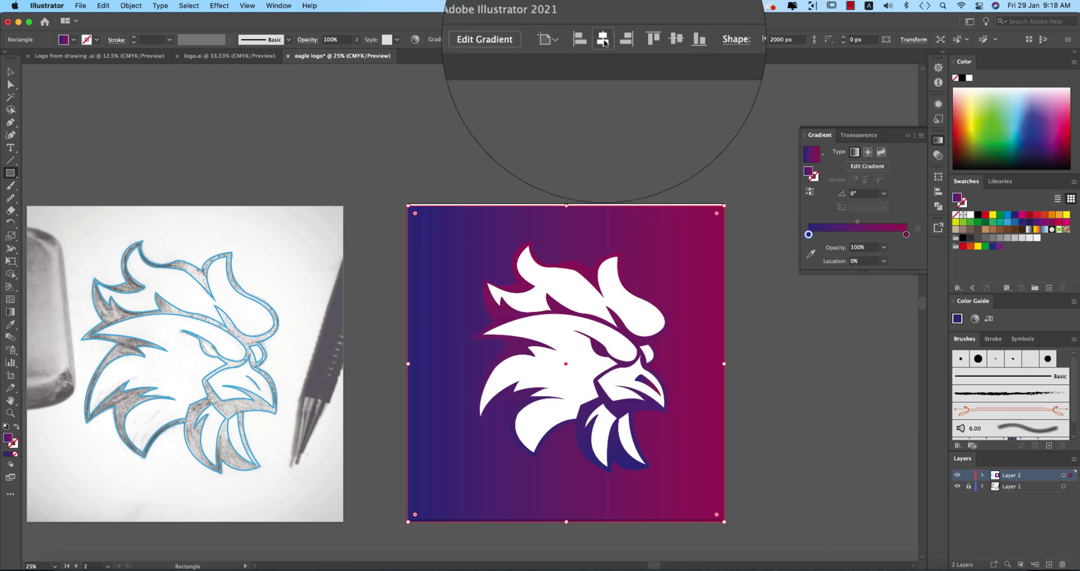
left_click(647, 40)
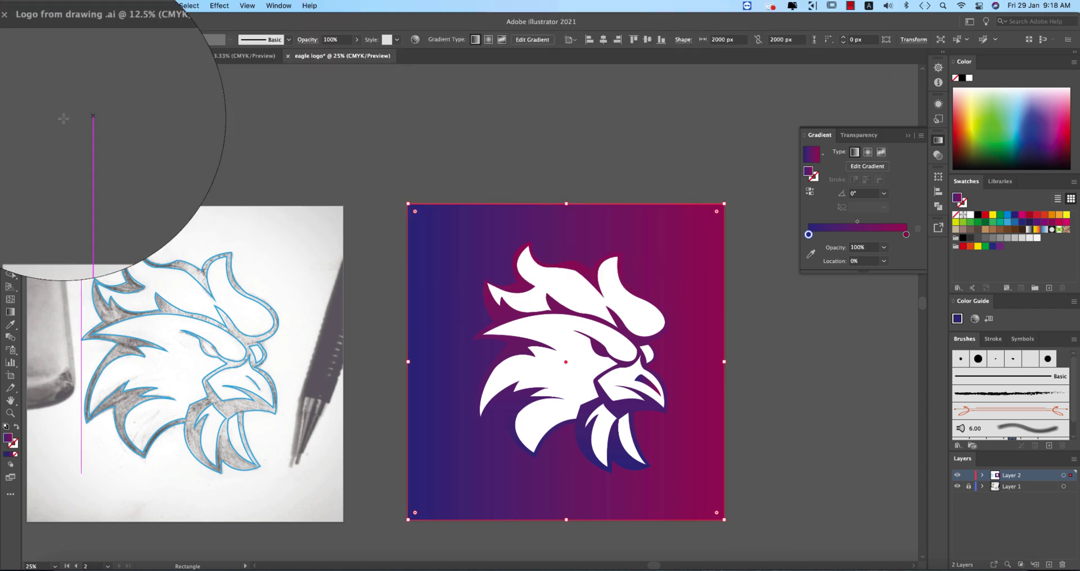
Fill the background square with solid black.
left_click(73, 40)
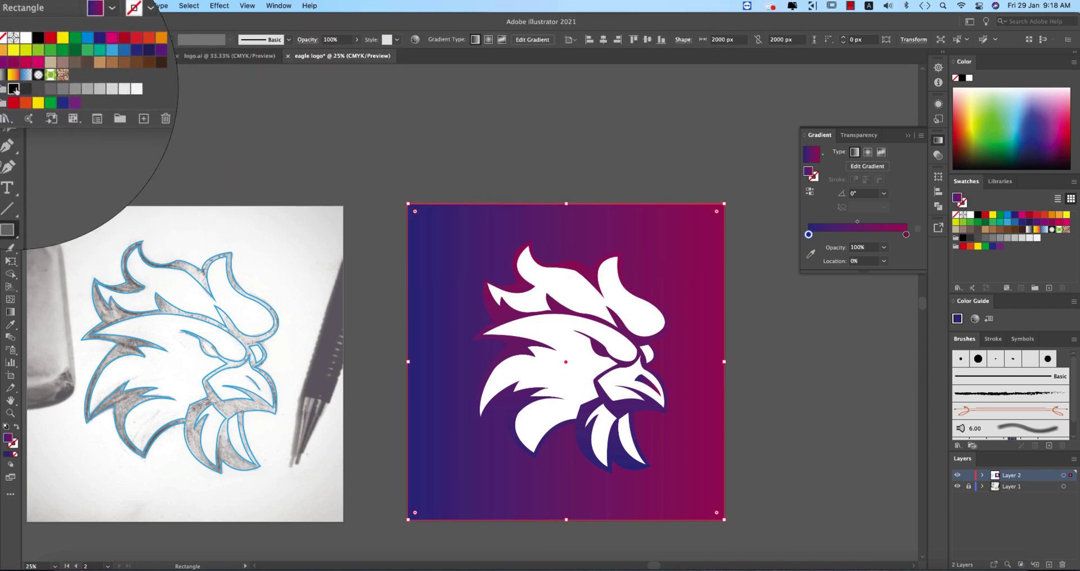
left_click(19, 88)
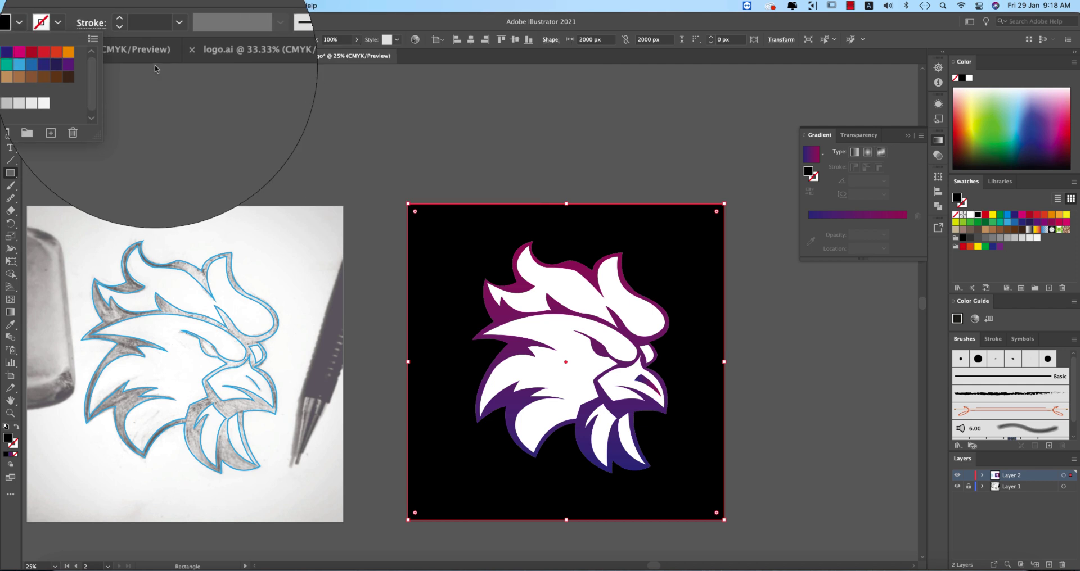
left_click(234, 31)
Copy the pink eagle from logo.ai and paste it into the eagle logo document.
left_click(11, 72)
left_click(169, 93)
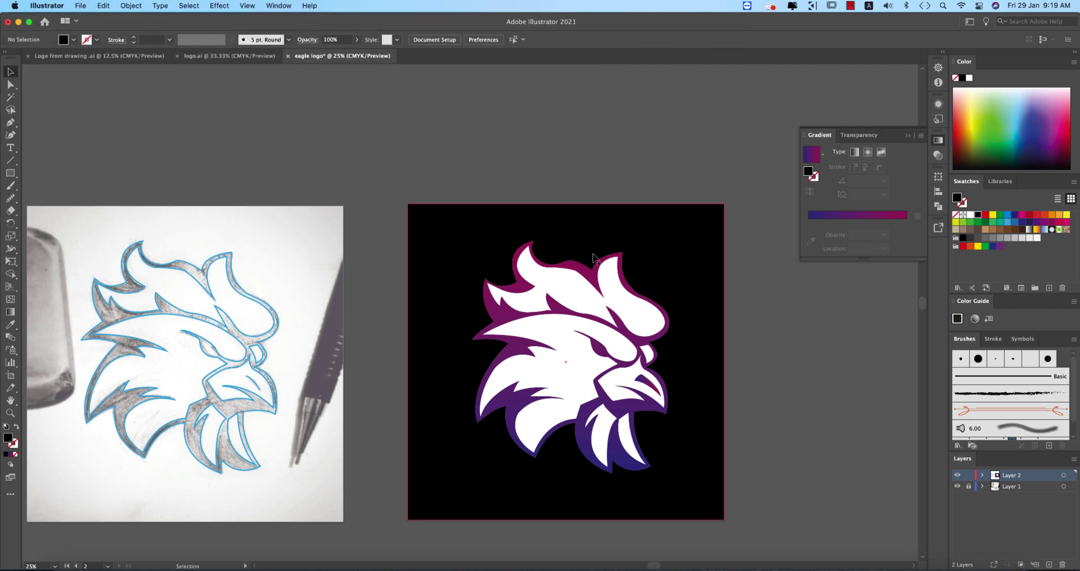
left_click(587, 271)
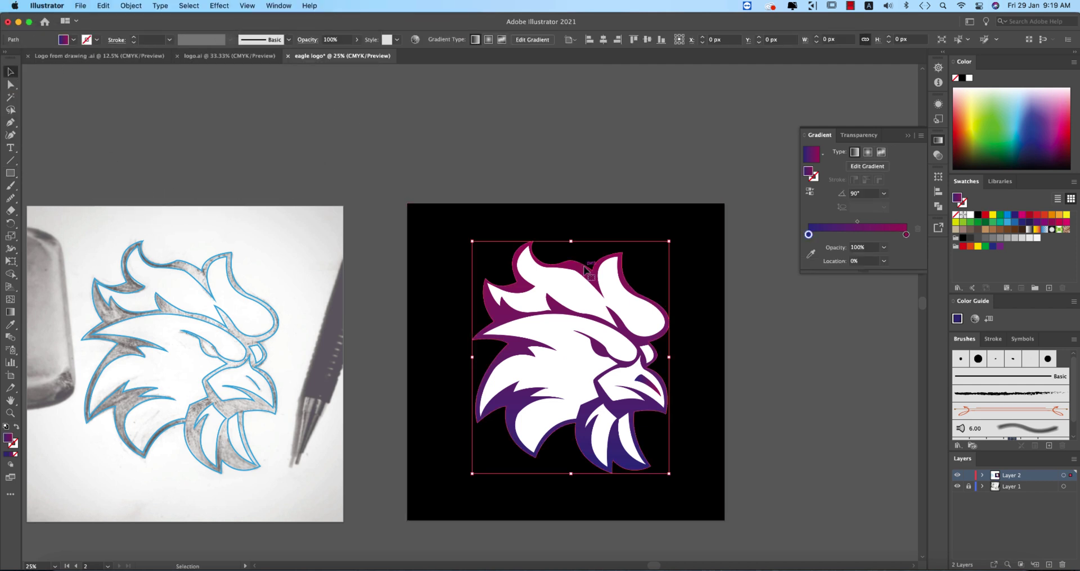
left_click(218, 59)
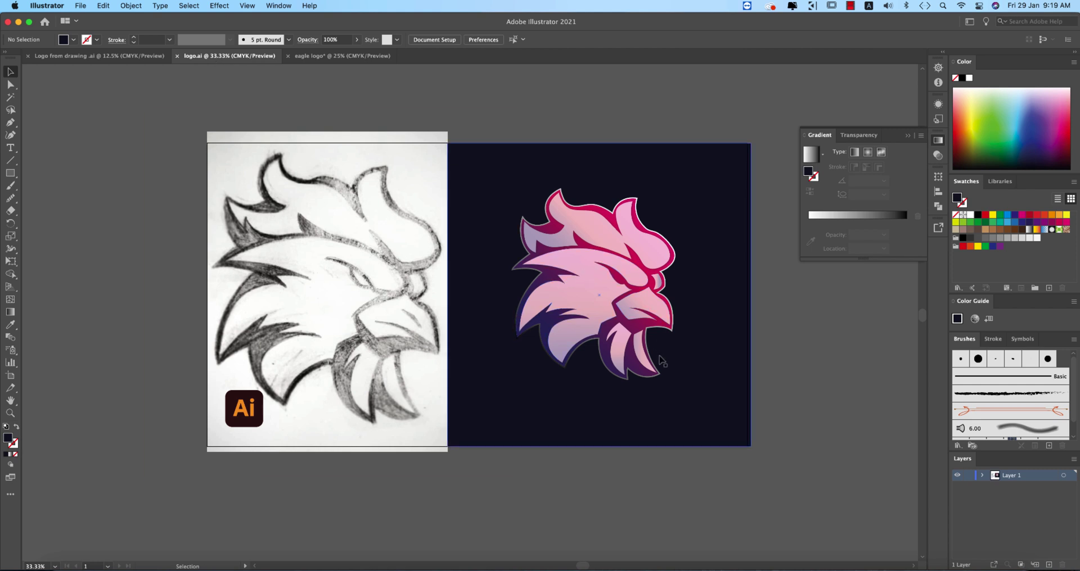
left_click(634, 368)
key("super+c")
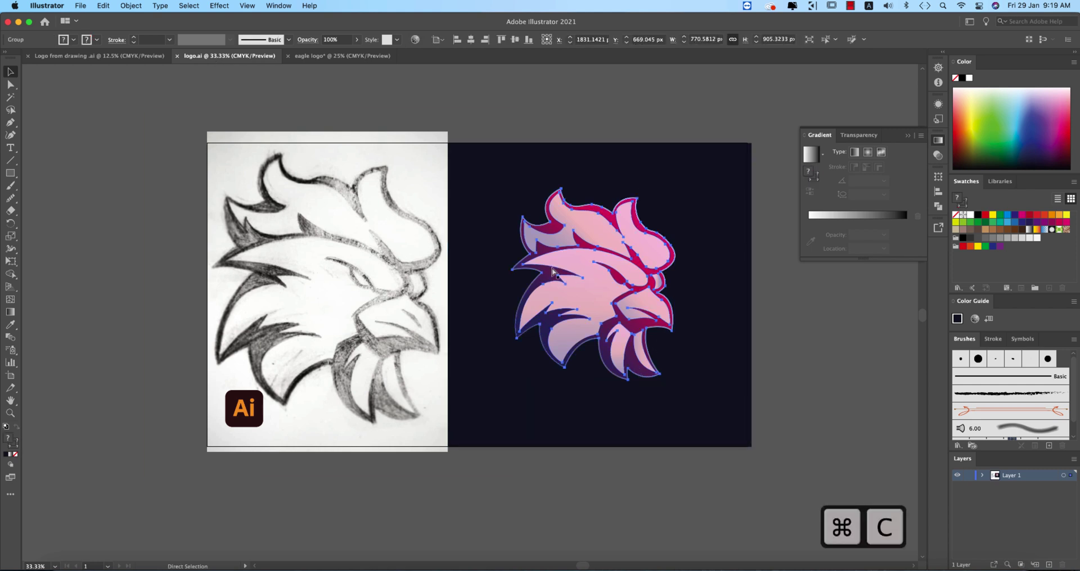
left_click(366, 59)
left_click(497, 142)
key("super+v")
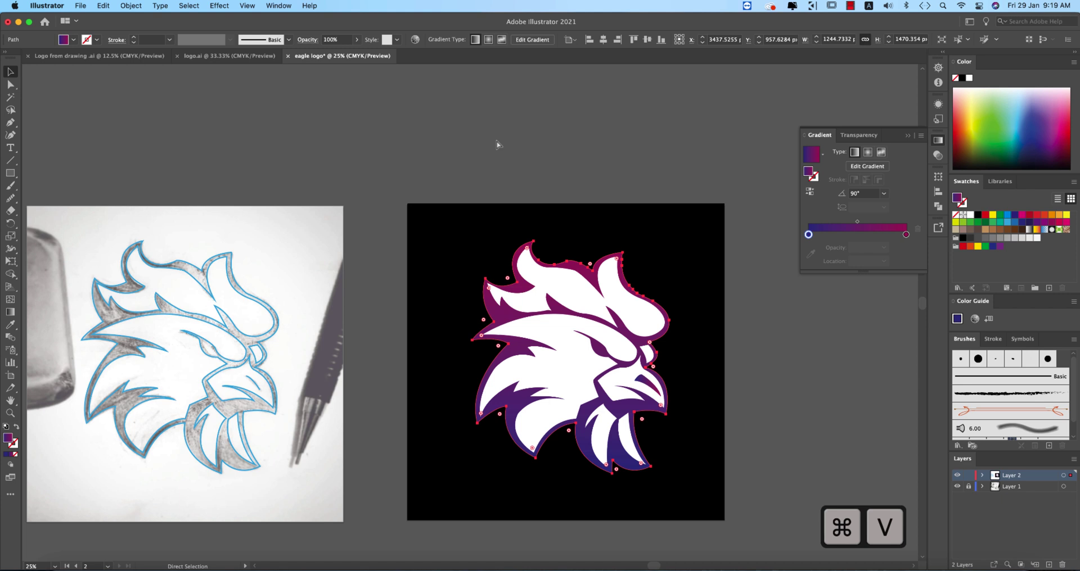
Move the pasted eagle beside the artboard, enlarge it, and ungroup it.
key("super+minus")
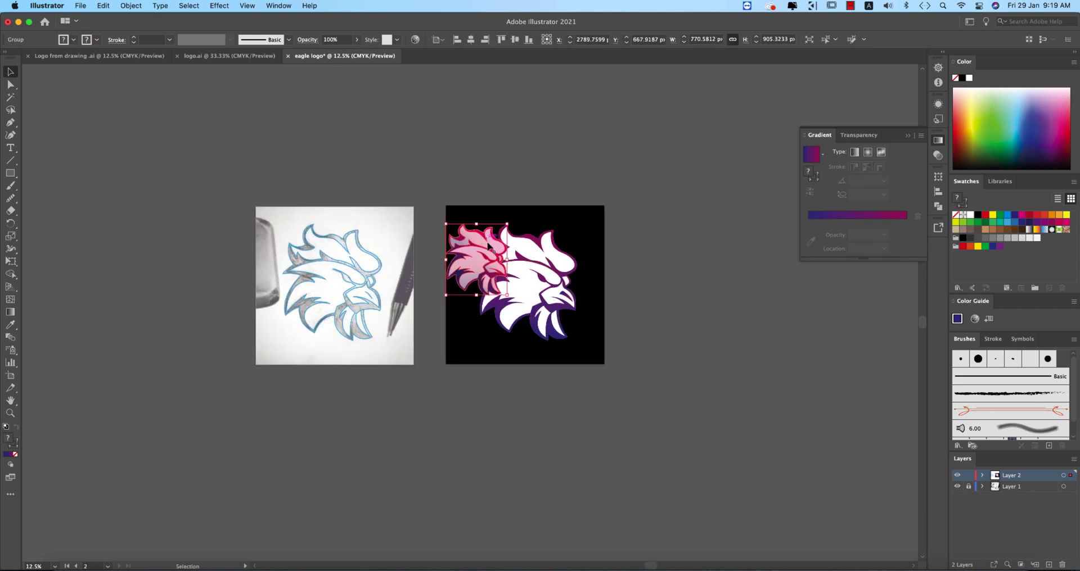
left_click_drag(498, 235, 684, 134)
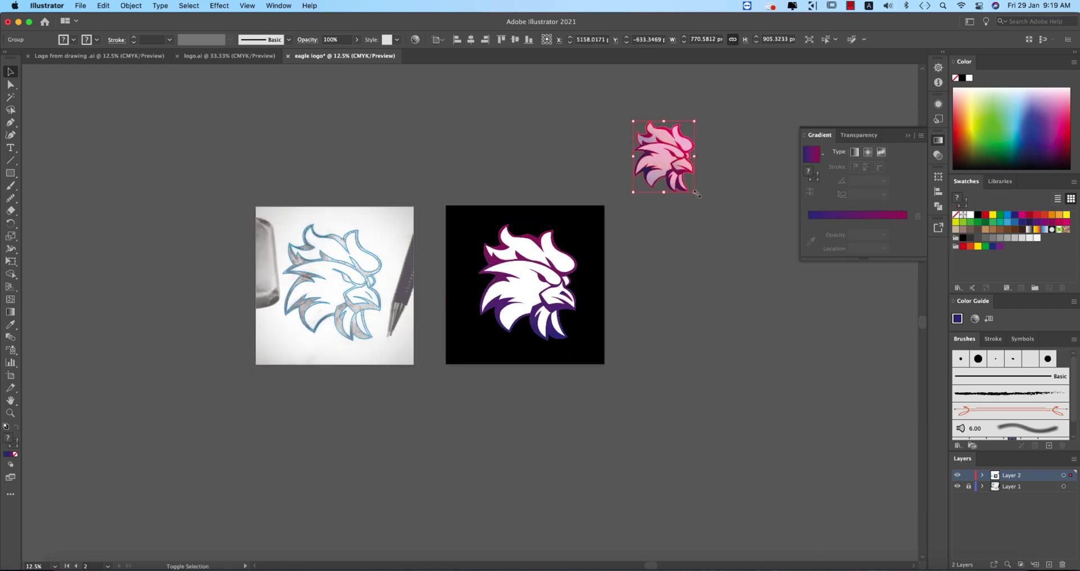
left_click_drag(695, 192, 758, 319)
right_click(717, 228)
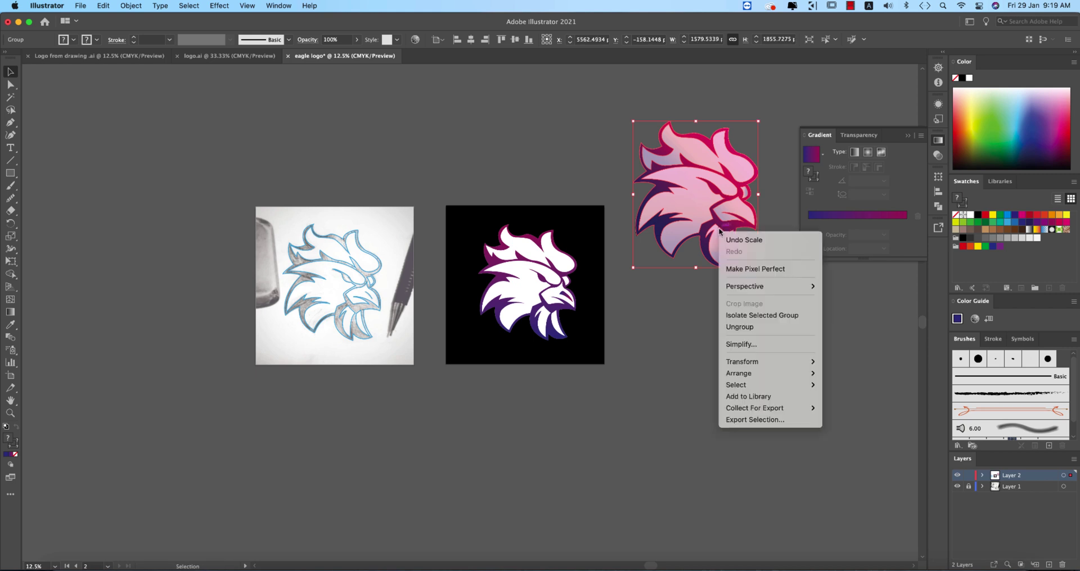
left_click(731, 328)
left_click(708, 315)
scroll(735, 285, "up", 2)
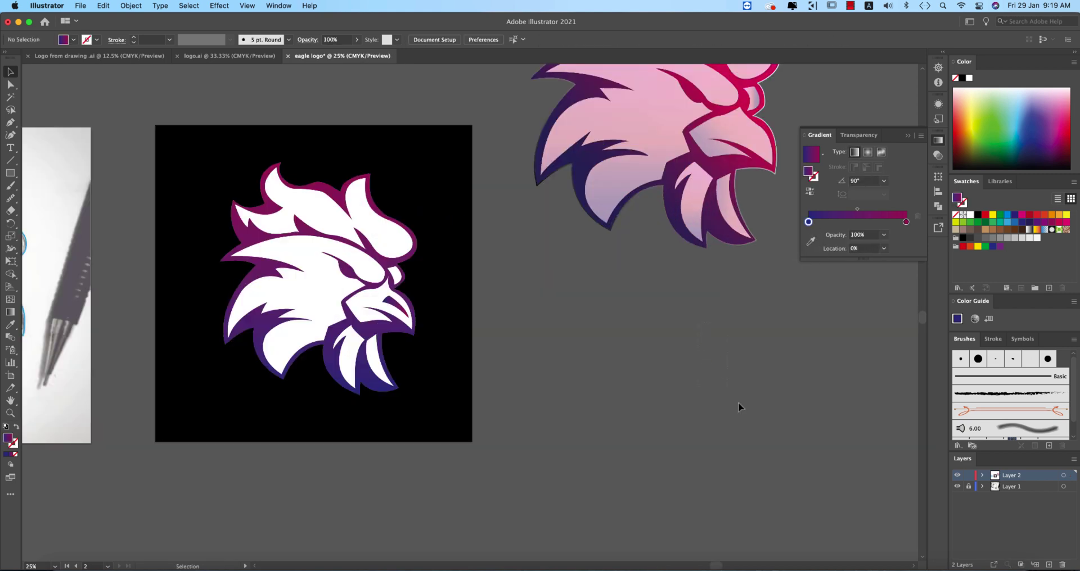
left_click_drag(632, 303, 719, 411)
Eyedropper the pink eagle's gradient onto the eagle outline and reverse it so magenta is on top.
left_click(656, 293)
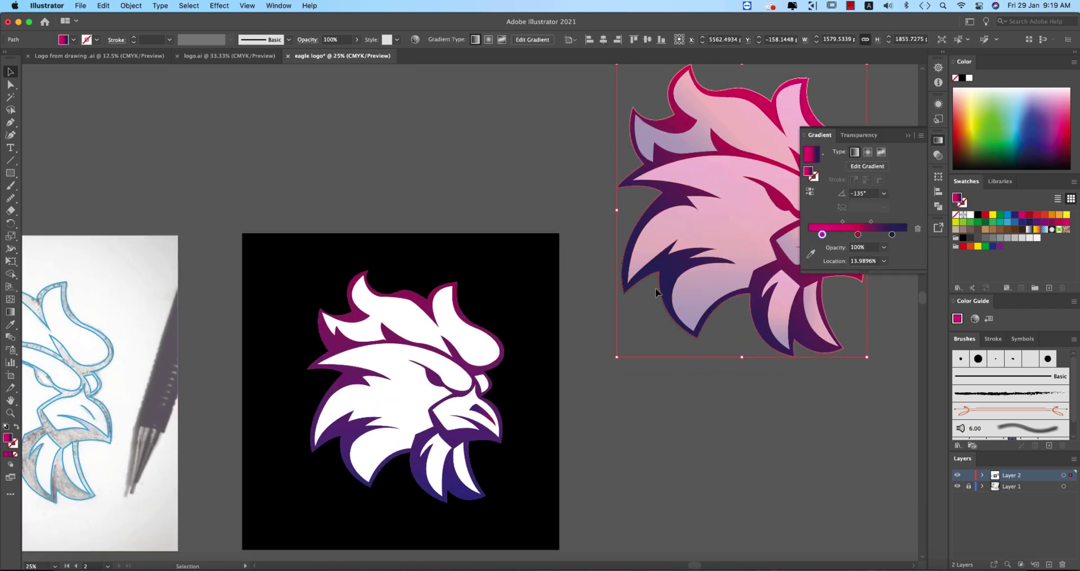
left_click(502, 375)
key("i")
left_click(672, 274)
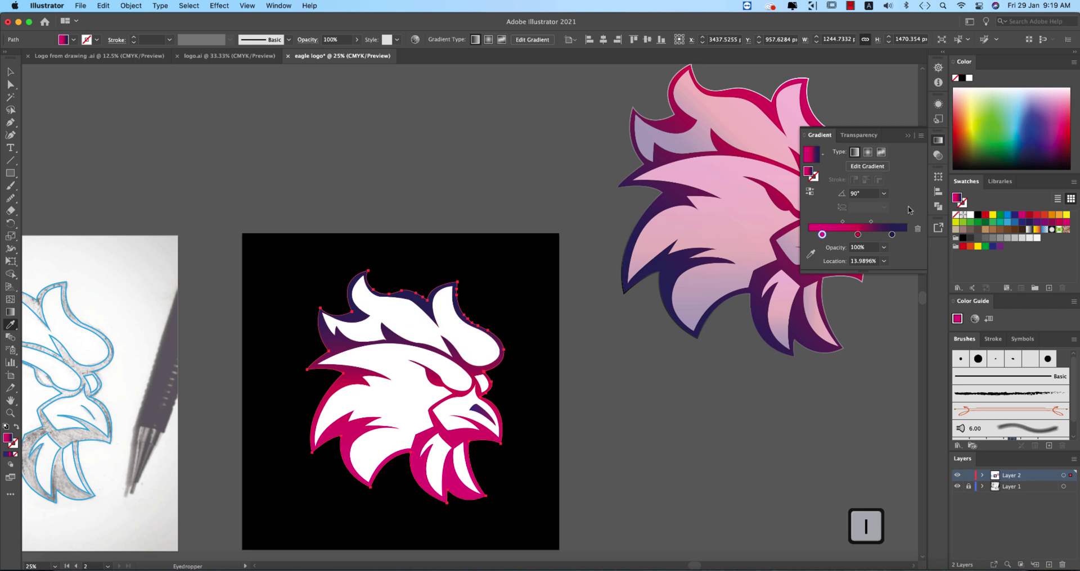
left_click(808, 192)
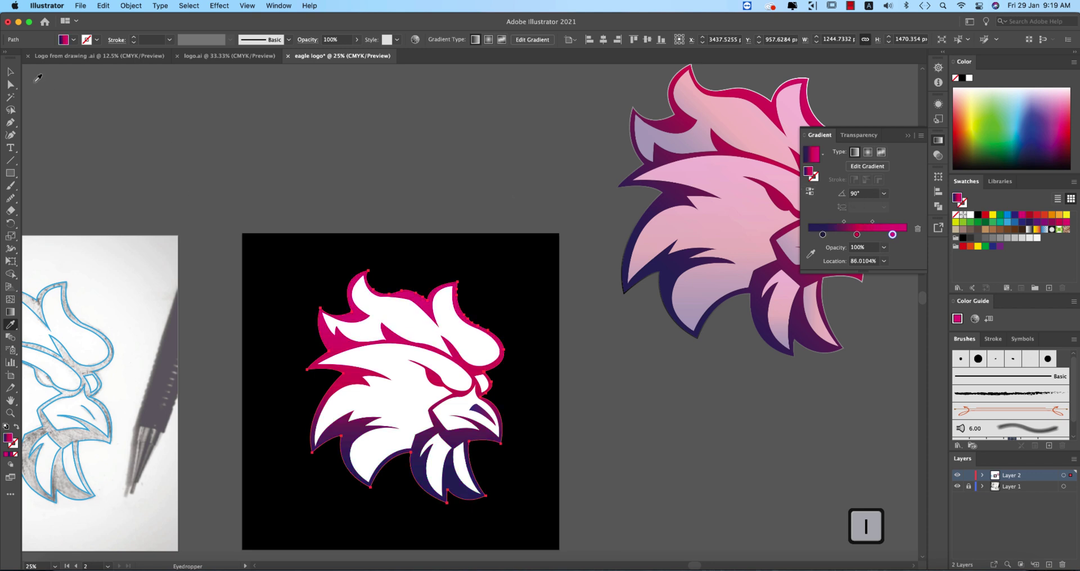
left_click(10, 72)
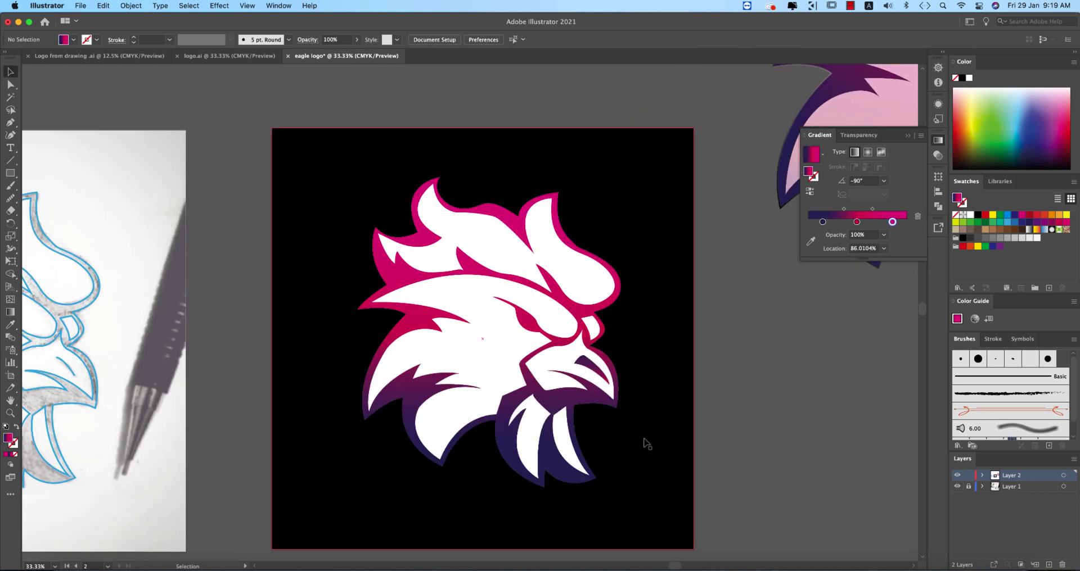
Cut the dark nostril piece out of the white beak shape with Shape Builder.
scroll(647, 441, "up", 1)
left_click(518, 443, "shift")
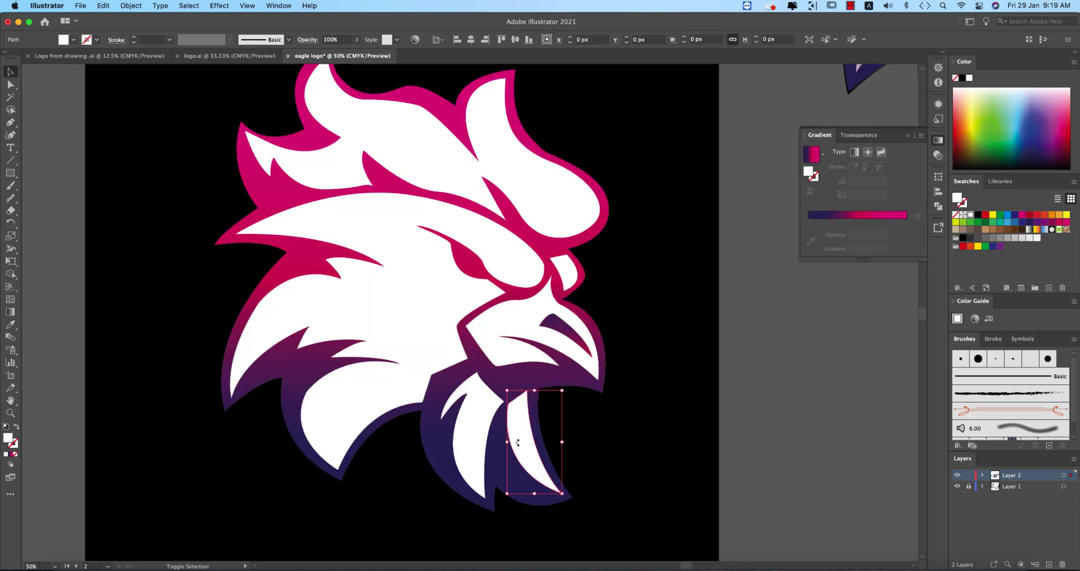
left_click(482, 437, "shift")
left_click(448, 329, "shift")
left_click(494, 327, "shift")
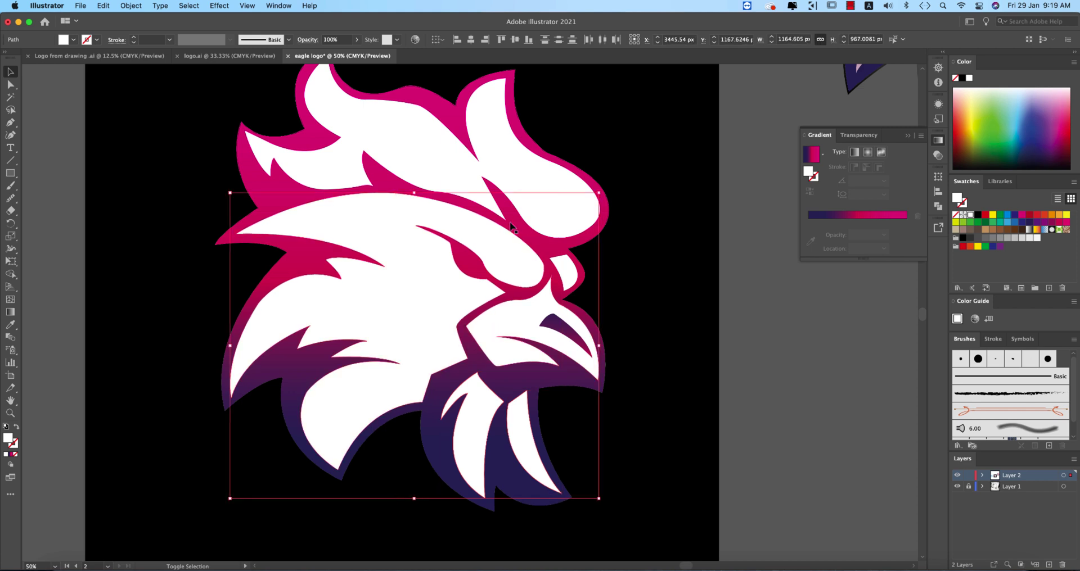
left_click(674, 375)
left_click(573, 343)
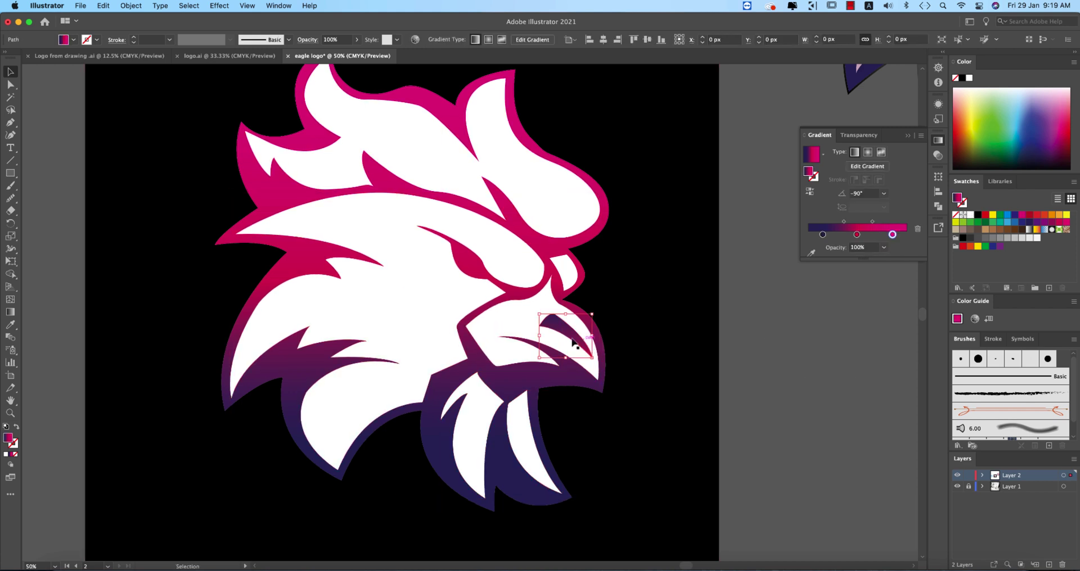
left_click(520, 332, "shift")
key("shift+m")
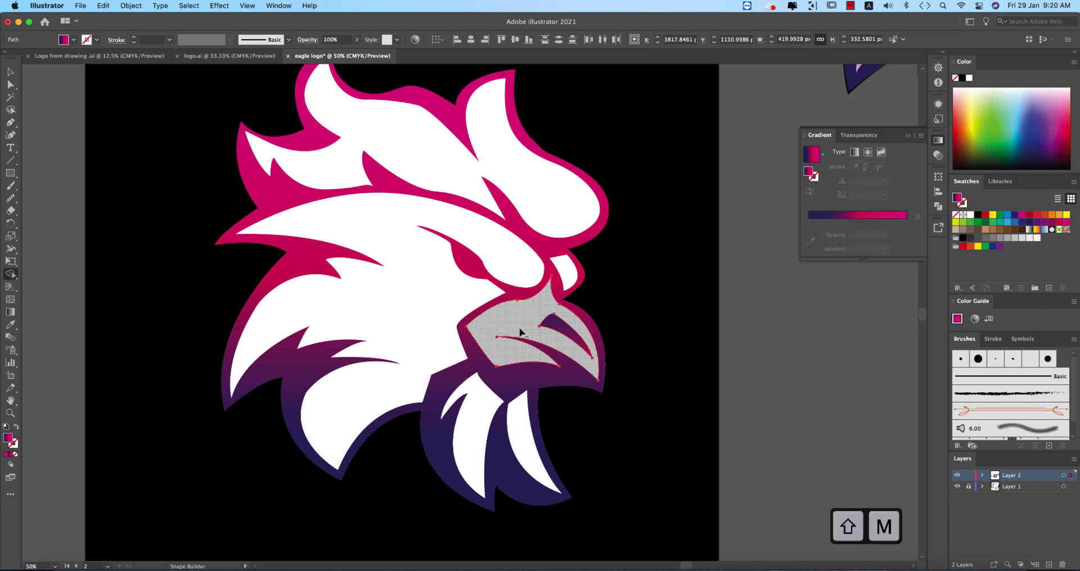
left_click(566, 335, "alt")
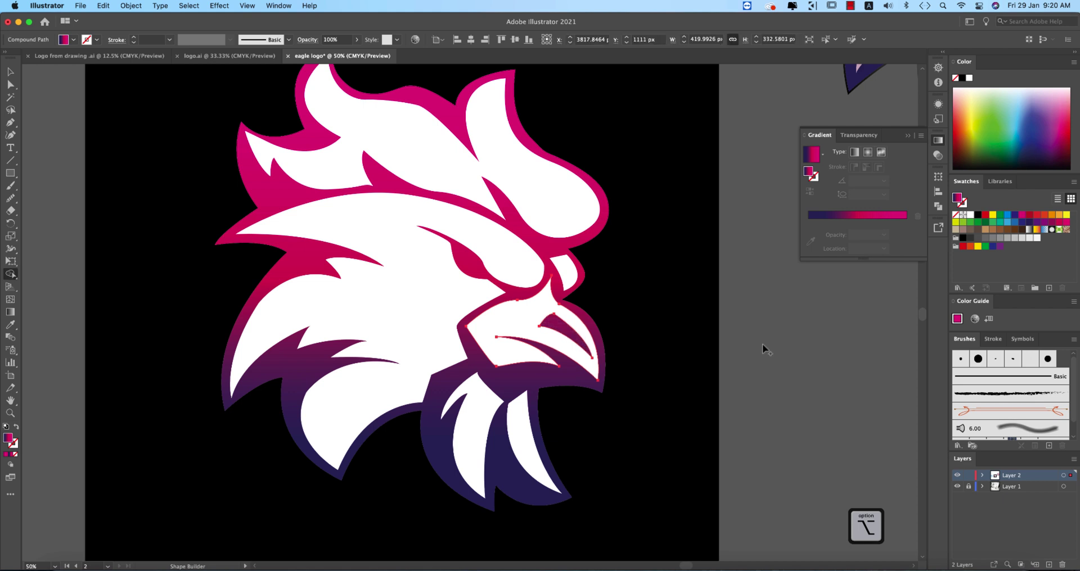
key("v")
left_click(739, 364)
Set the white beak, head and neck feather shapes to about 81% opacity.
left_click(594, 365)
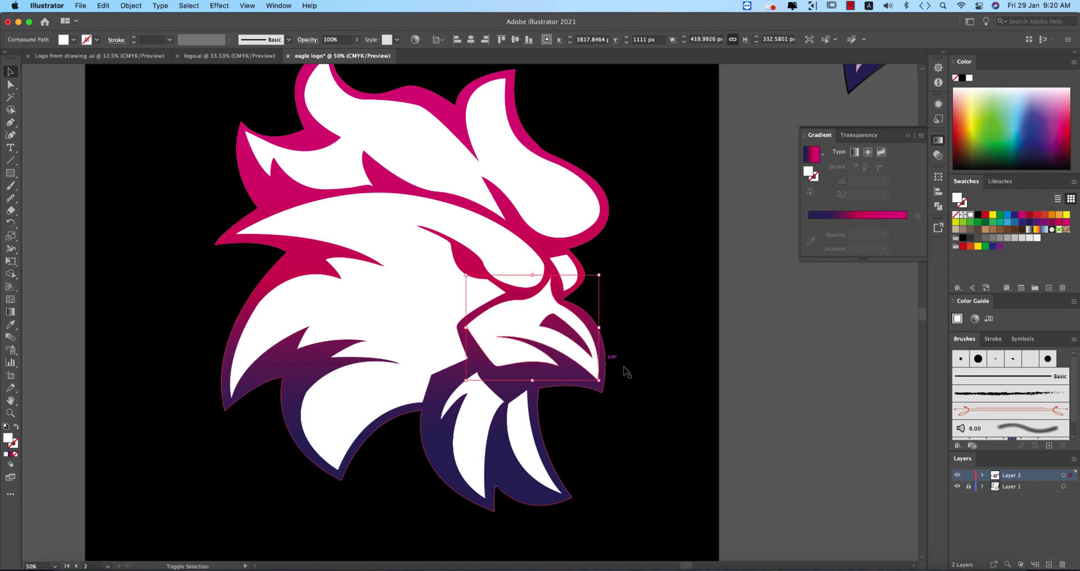
left_click(560, 224, "shift")
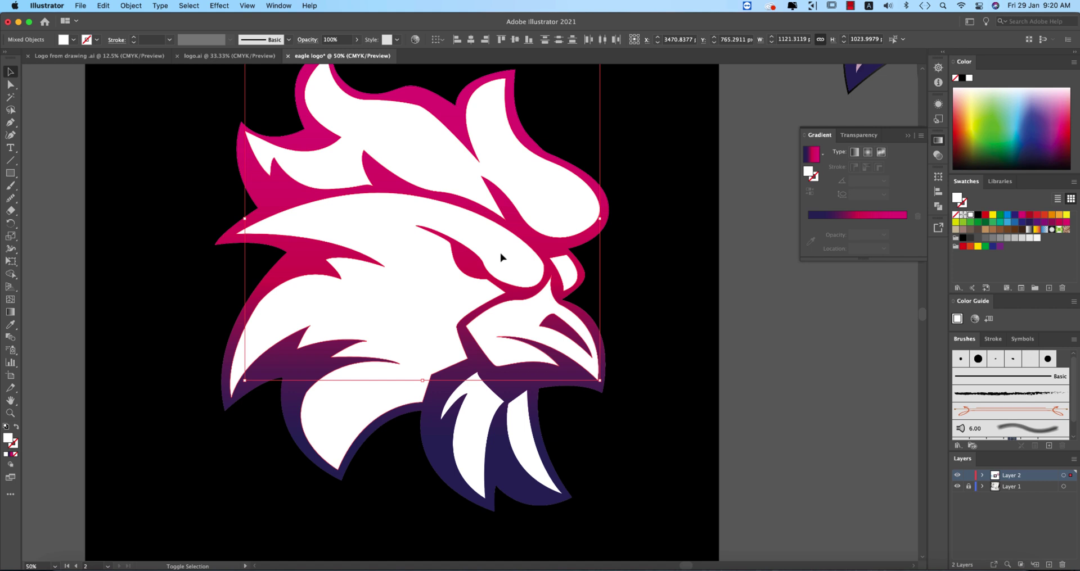
left_click(524, 416, "shift")
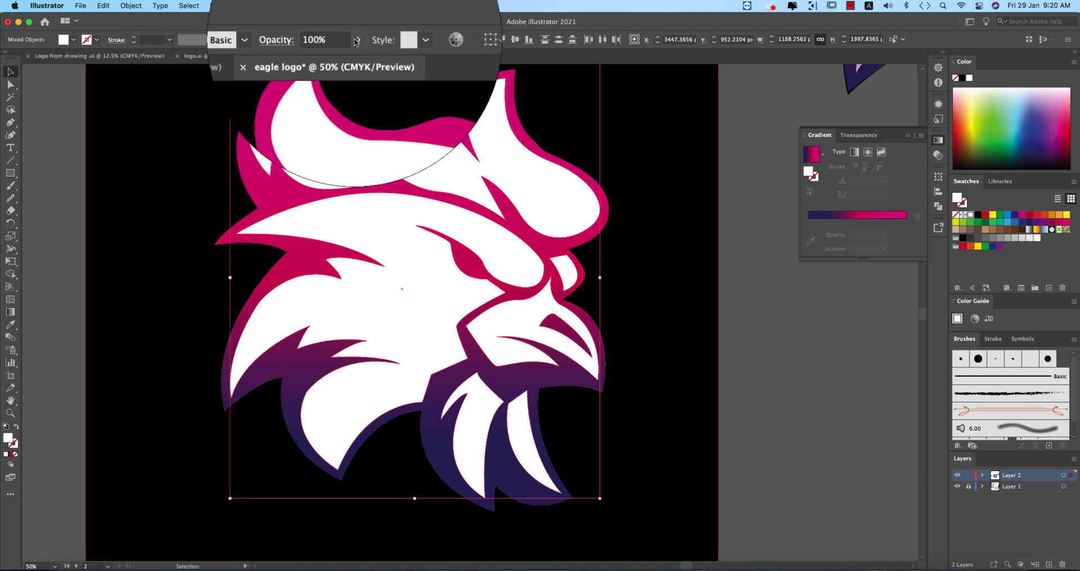
left_click(356, 40)
mouse_move(356, 59)
left_mouse_down()
mouse_move(340, 48)
mouse_move(352, 54)
left_mouse_up()
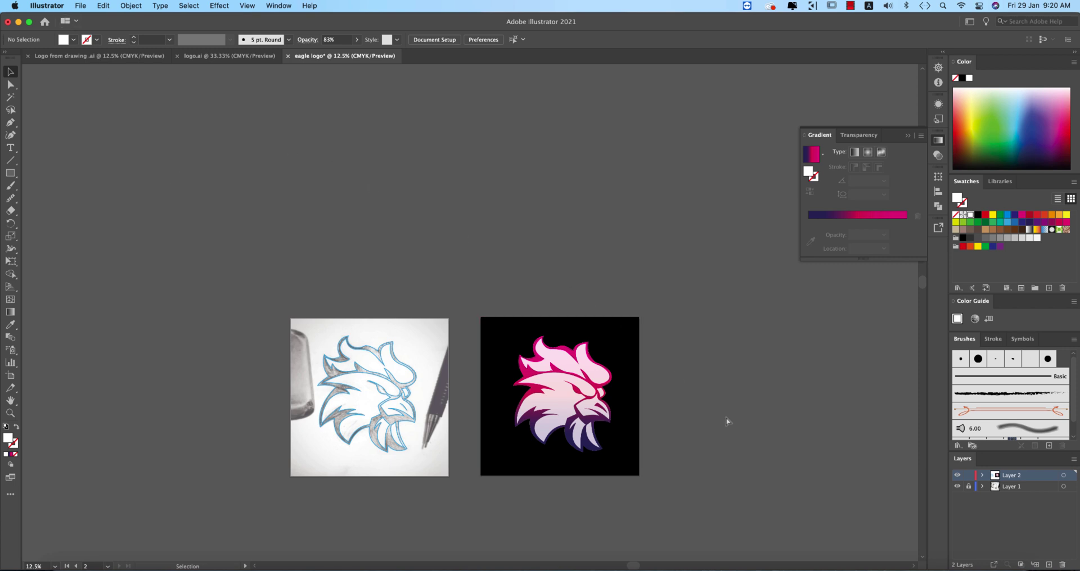
scroll(724, 419, "right", 5)
scroll(437, 400, "up", 5)
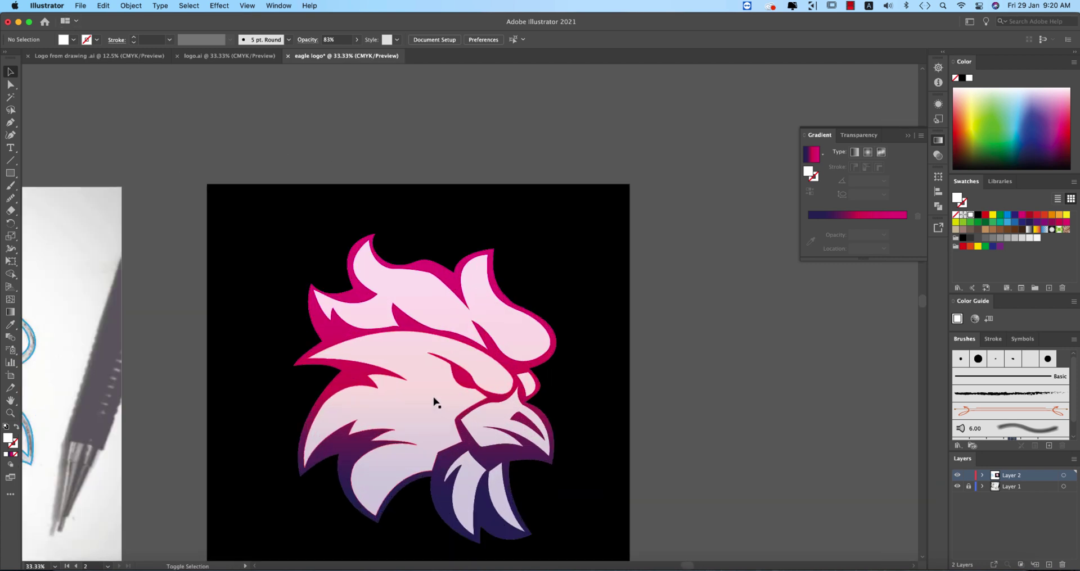
scroll(490, 309, "down", 5)
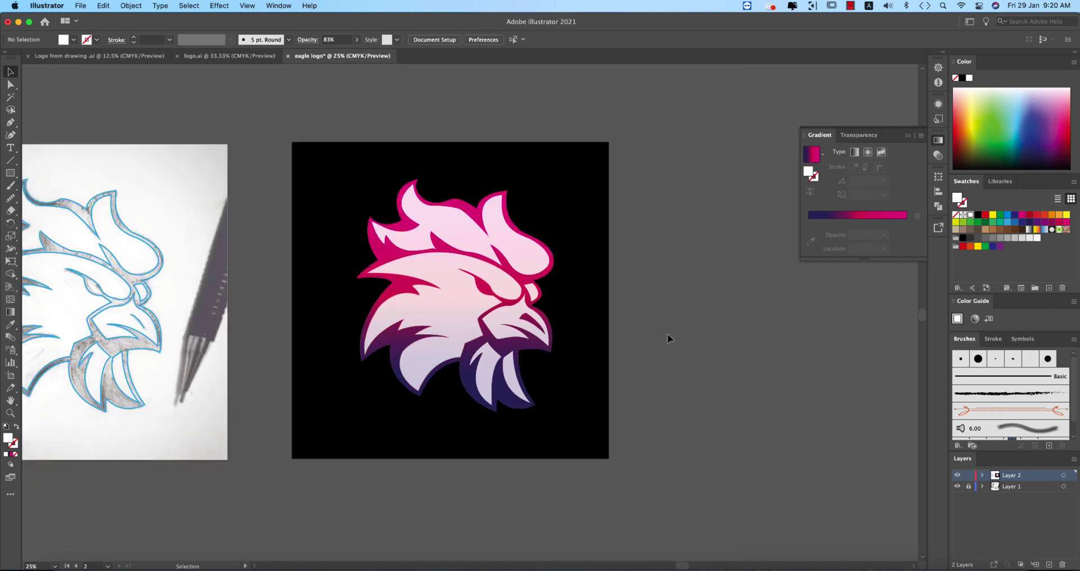
scroll(619, 337, "left", 3)
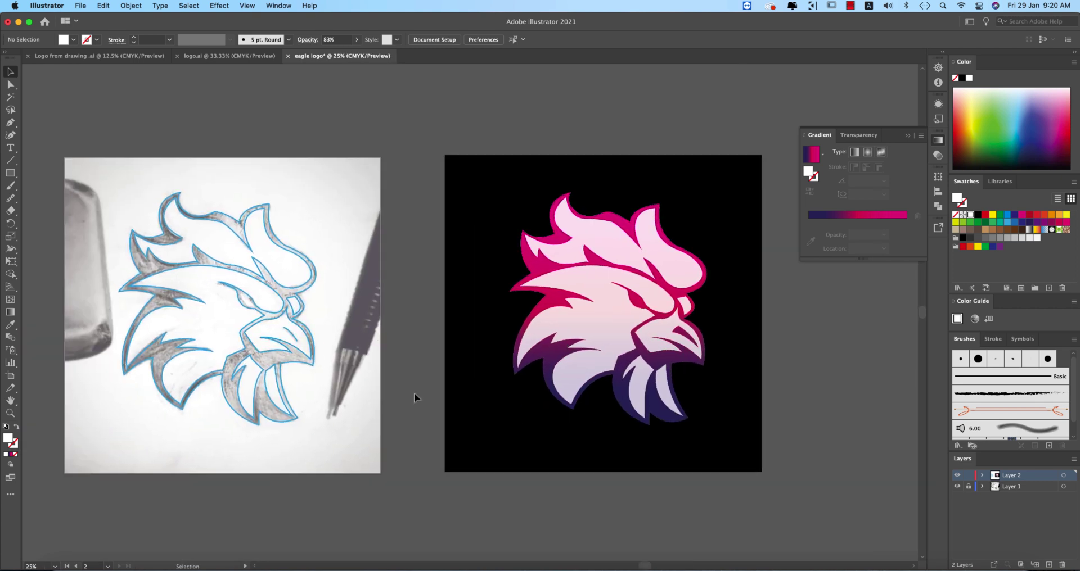
scroll(679, 410, "right", 3)
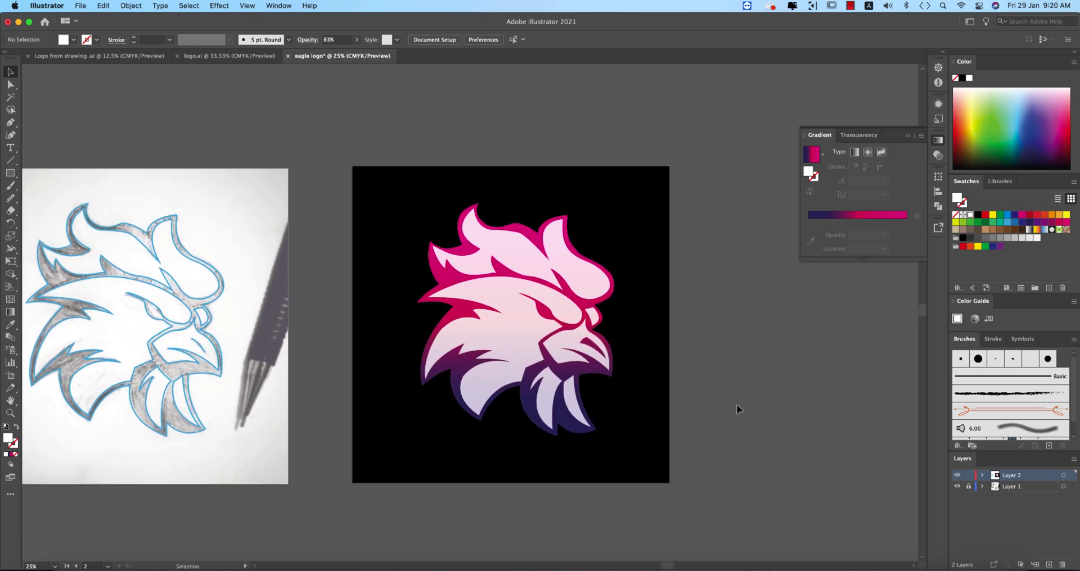